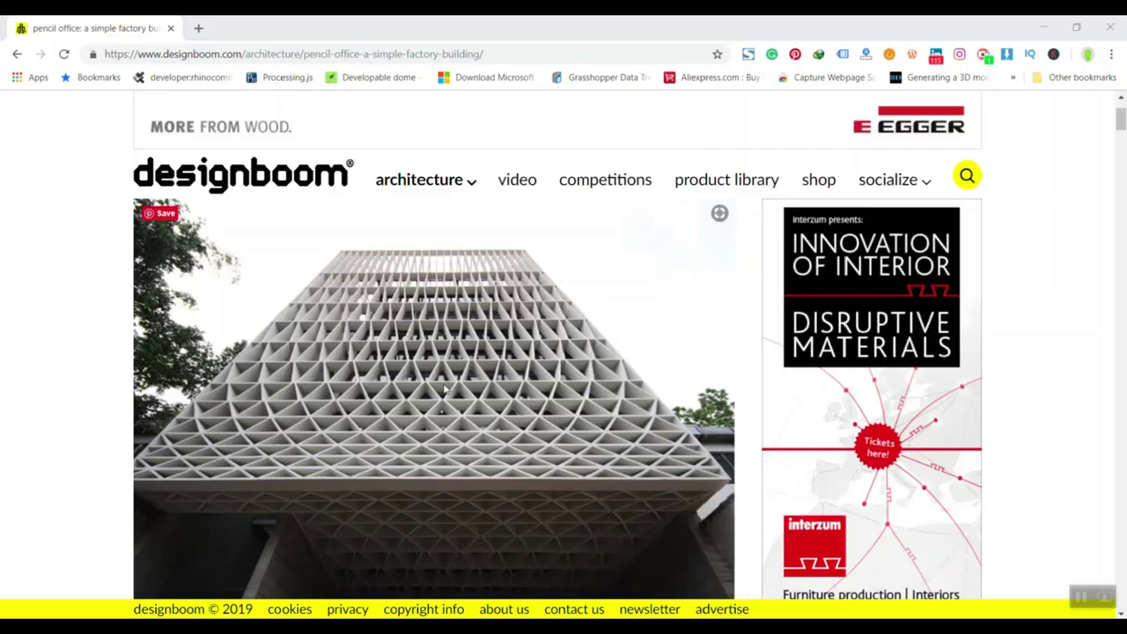
# - Examine the lattice facade photos in the designboom article on pencil office's simple factory building
pyautogui.scroll(-3, 338, 385)
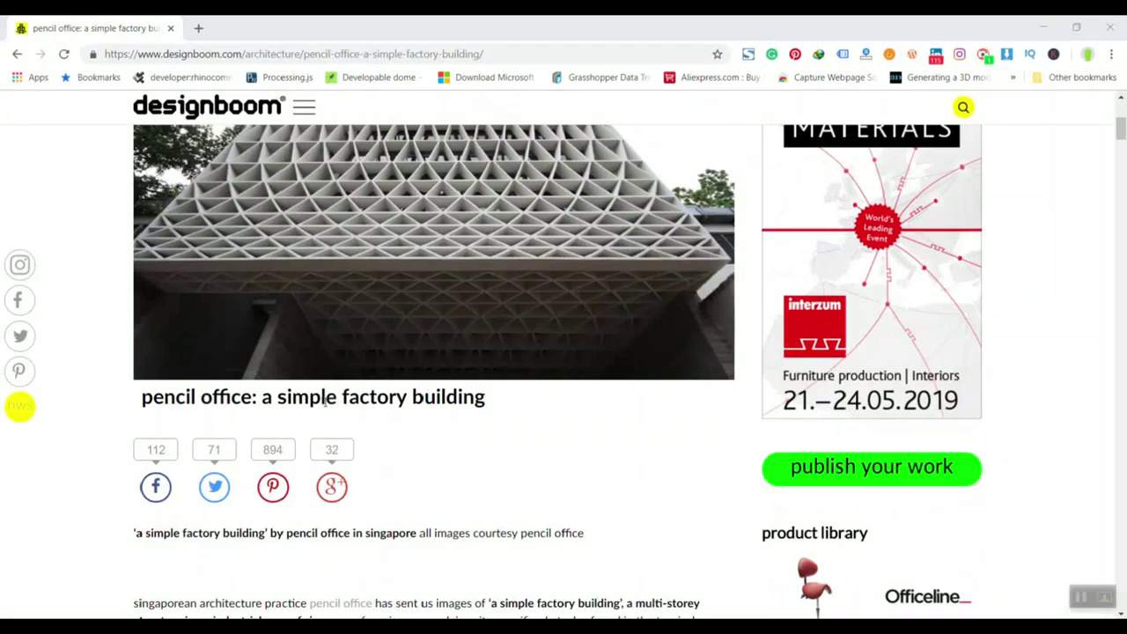
pyautogui.scroll(5, 420, 390)
pyautogui.scroll(-2, 405, 392)
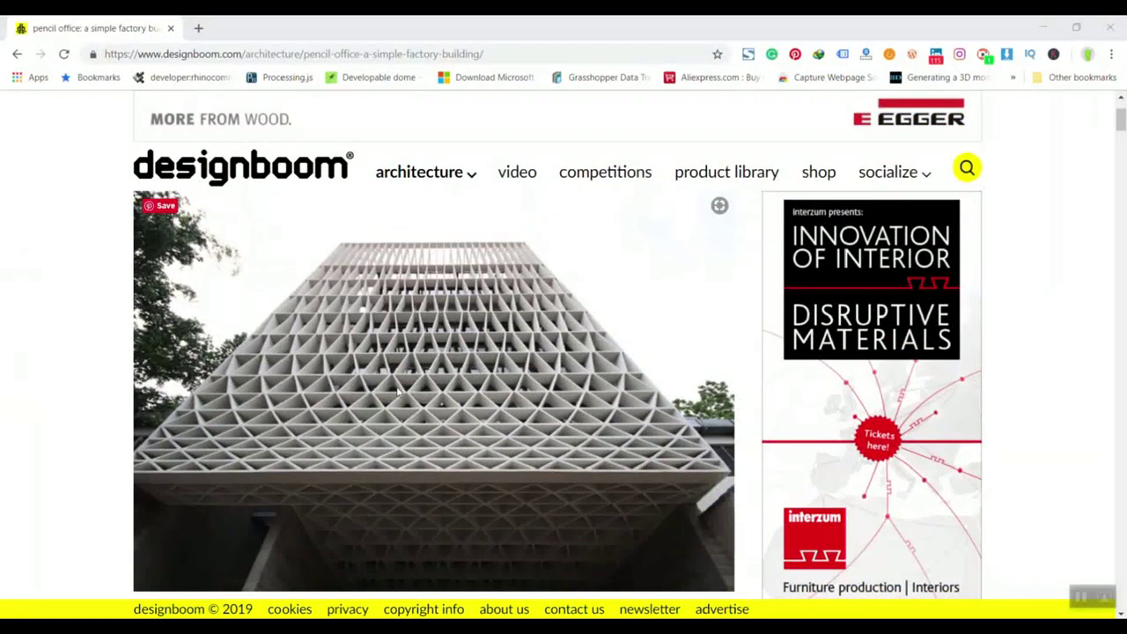
pyautogui.scroll(-10, 397, 392)
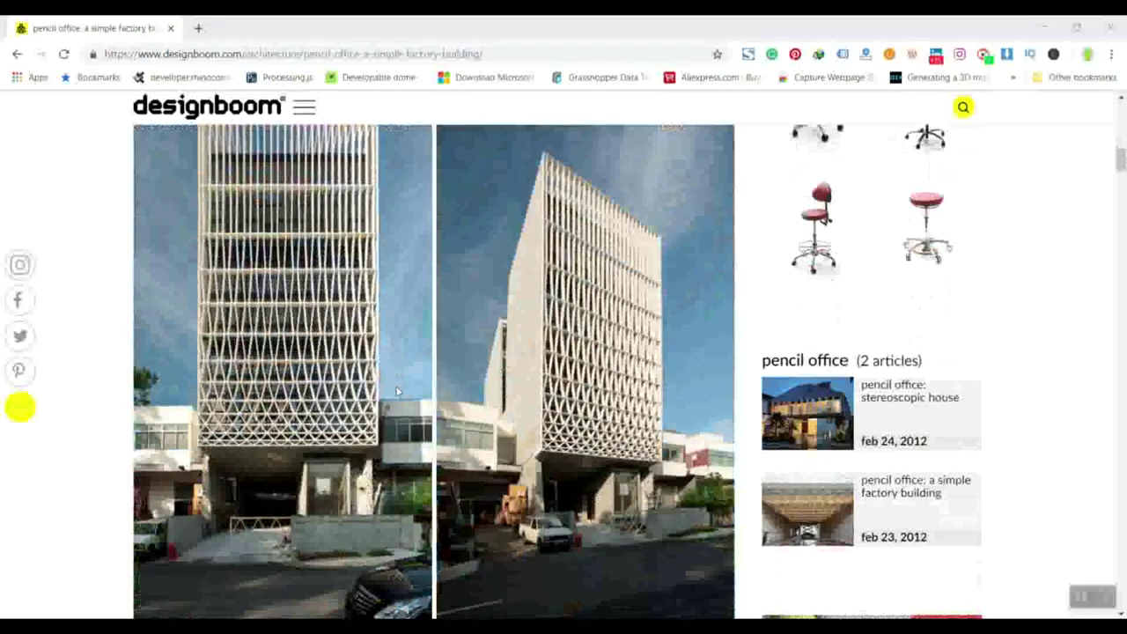
pyautogui.scroll(-15, 491, 407)
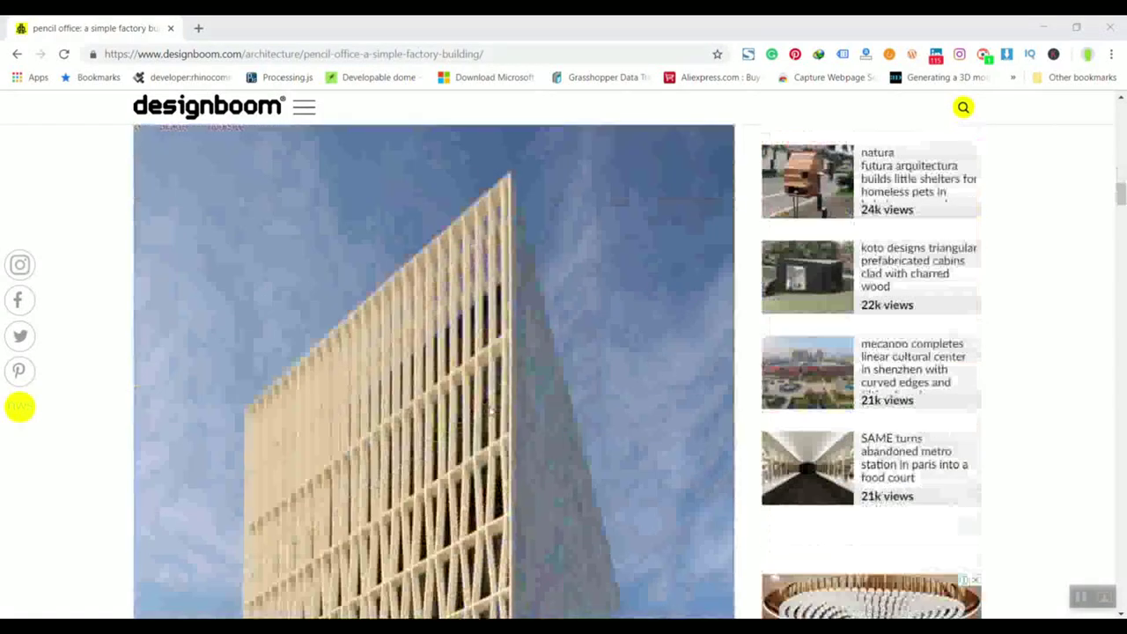
pyautogui.scroll(1, 492, 411)
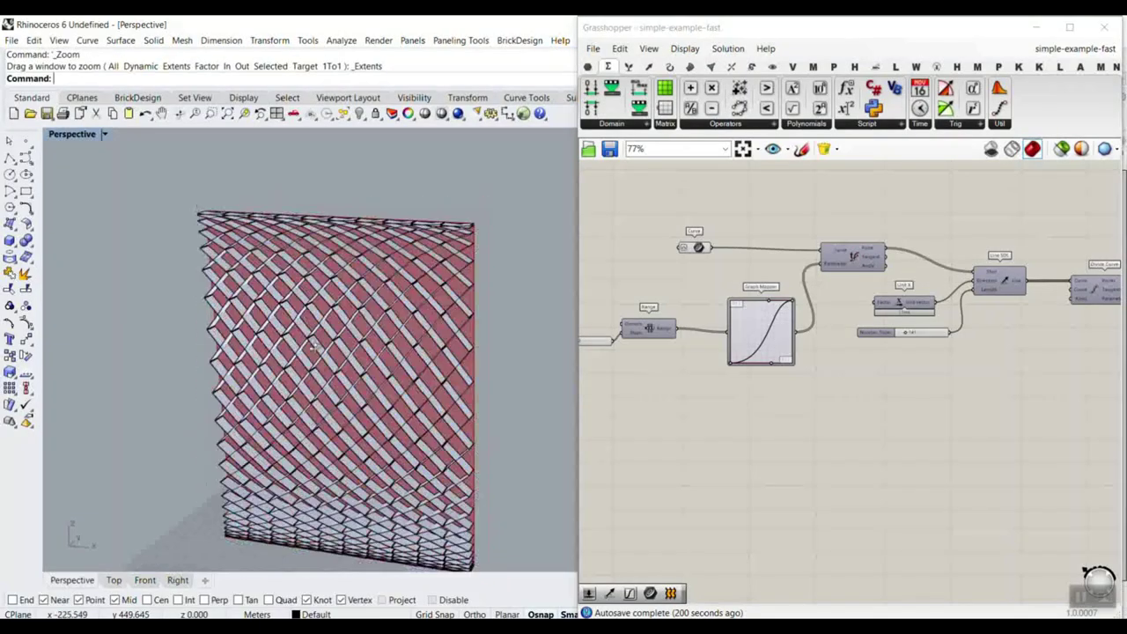
# - Examine the example facade model and its definition from the Curve and Graph Mapper to the Relative Item components
pyautogui.moveTo(314, 346); pyautogui.dragTo(389, 314, button='right')
pyautogui.moveTo(825, 334); pyautogui.dragTo(798, 358, button='right')
pyautogui.scroll(5, 742, 335)
pyautogui.moveTo(734, 324)
pyautogui.mouseDown()
pyautogui.moveTo(807, 368)
pyautogui.moveTo(755, 328)
pyautogui.mouseUp()
pyautogui.scroll(-5, 720, 310)
pyautogui.moveTo(660, 343); pyautogui.dragTo(805, 350, button='right')
pyautogui.moveTo(957, 296); pyautogui.dragTo(617, 280, button='right')
pyautogui.scroll(3, 801, 280)
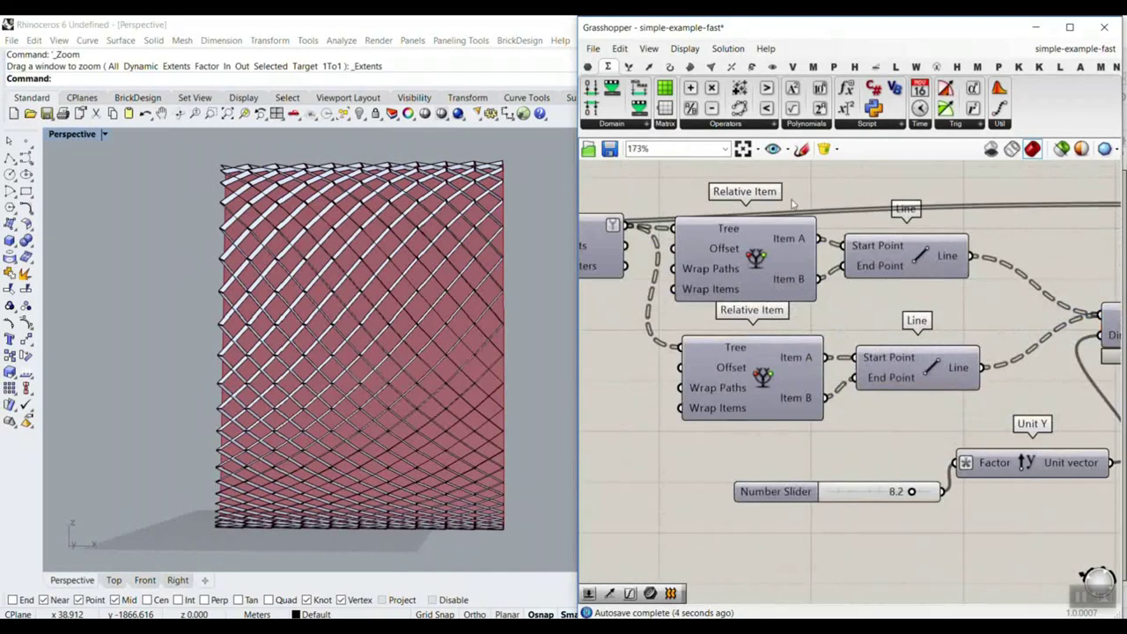
# - Review the example definition's Line and unit vector components together with the number sliders that drive them
pyautogui.scroll(-4, 800, 370)
pyautogui.moveTo(757, 388); pyautogui.dragTo(1017, 370, button='right')
pyautogui.scroll(-1, 766, 370)
pyautogui.moveTo(933, 365); pyautogui.dragTo(772, 370, button='right')
pyautogui.scroll(-3, 819, 359)
pyautogui.moveTo(881, 345); pyautogui.dragTo(837, 354, button='right')
pyautogui.scroll(8, 846, 357)
pyautogui.moveTo(784, 367)
pyautogui.mouseDown()
pyautogui.moveTo(800, 366)
pyautogui.moveTo(775, 372)
pyautogui.moveTo(790, 368)
pyautogui.mouseUp()
pyautogui.moveTo(849, 300); pyautogui.dragTo(734, 299, button='right')
pyautogui.scroll(-5, 726, 308)
pyautogui.scroll(3, 722, 307)
pyautogui.moveTo(1067, 455); pyautogui.dragTo(786, 369, button='right')
pyautogui.scroll(2, 786, 368)
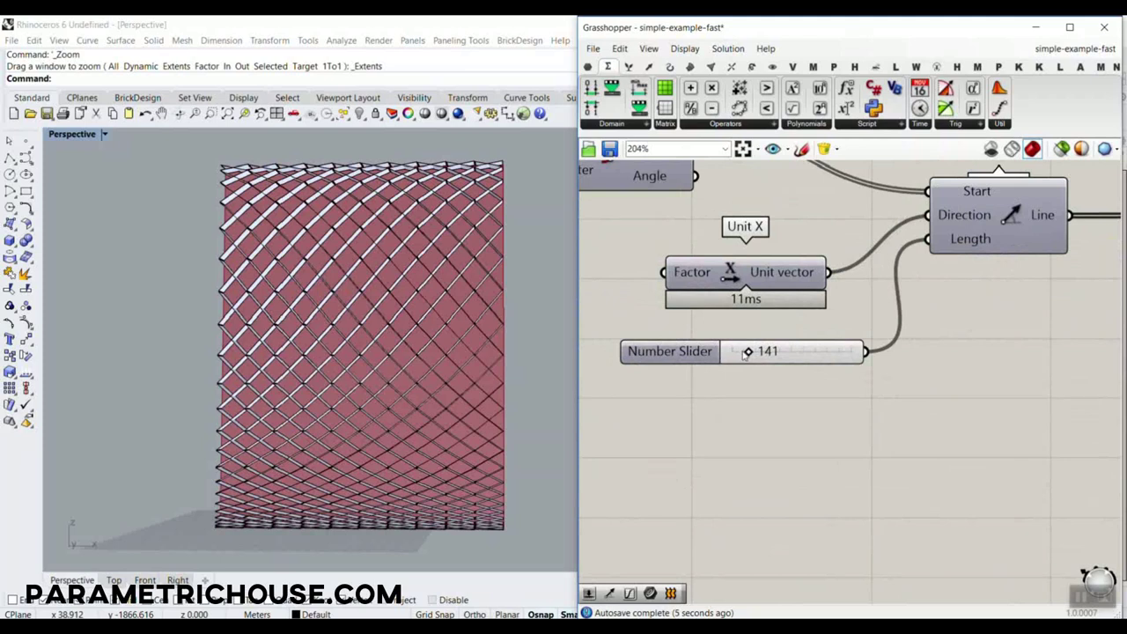
pyautogui.moveTo(750, 352); pyautogui.dragTo(749, 354)
# - Inspect the example's lattice facade close up and review the overall component layout
pyautogui.scroll(-5, 883, 378)
pyautogui.moveTo(883, 378); pyautogui.dragTo(672, 353, button='right')
pyautogui.scroll(-2, 763, 344)
pyautogui.scroll(3, 854, 403)
pyautogui.scroll(4, 834, 373)
pyautogui.moveTo(437, 328); pyautogui.dragTo(387, 313, button='right')
pyautogui.scroll(4, 357, 317)
pyautogui.scroll(-4, 397, 320)
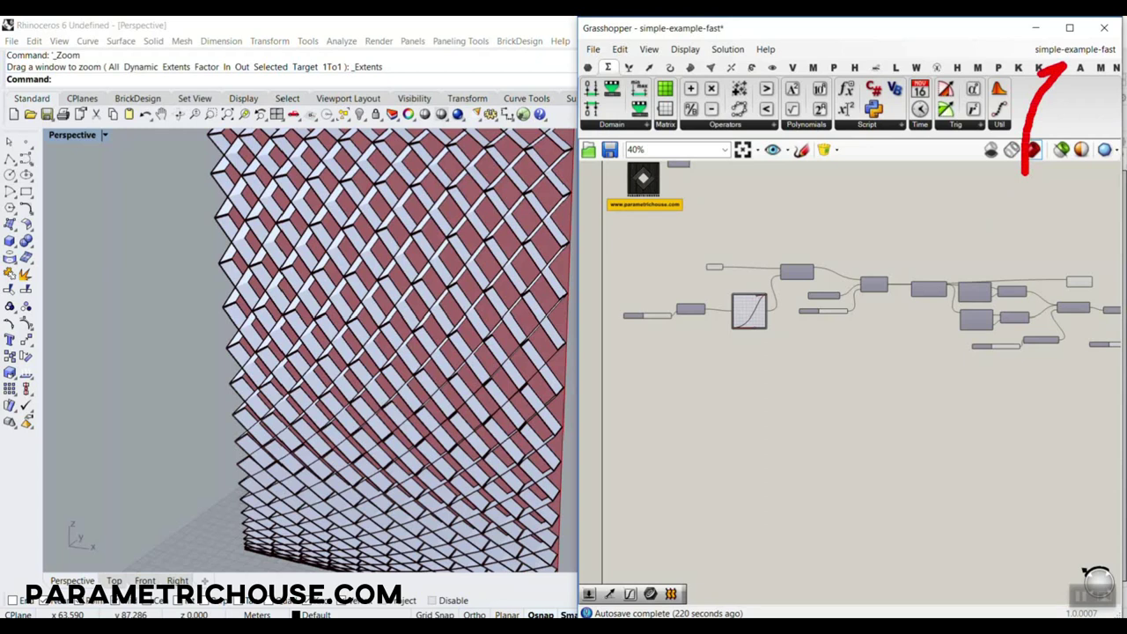
# - Start a new Grasshopper document and frame the Rhino construction plane in the perspective view
pyautogui.click(593, 51)
pyautogui.click(613, 67)
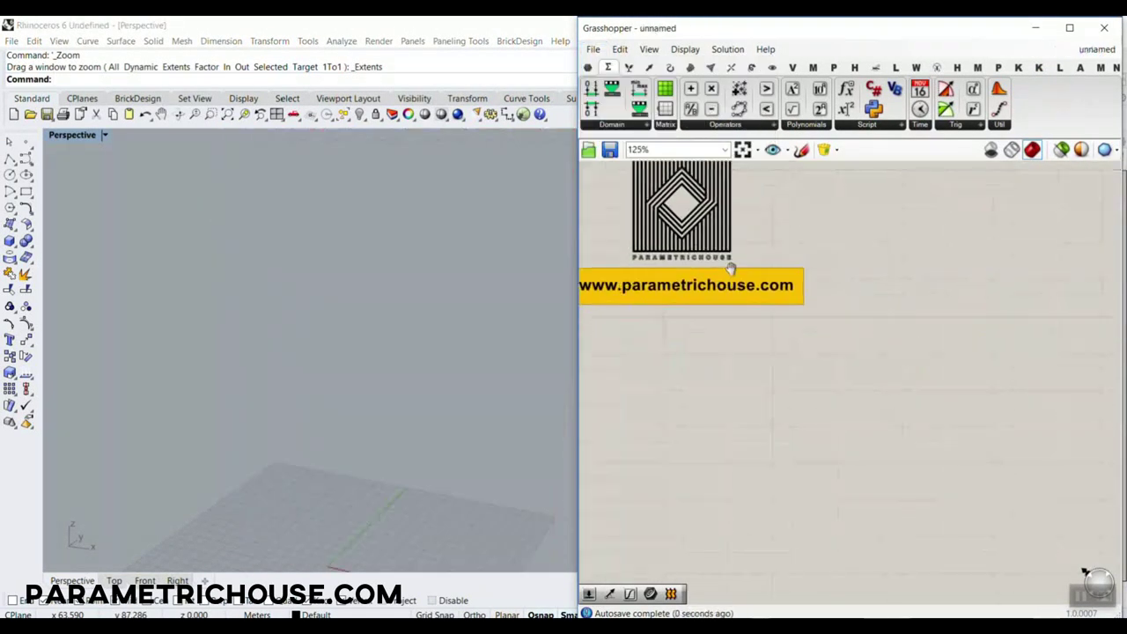
pyautogui.scroll(-4, 773, 365)
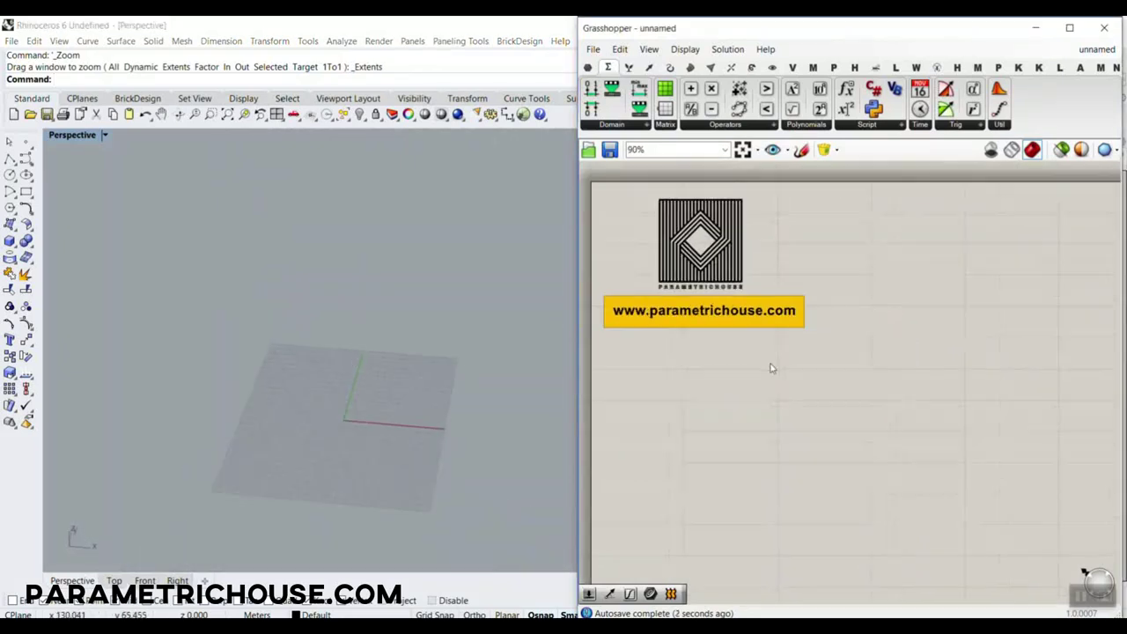
pyautogui.click(413, 344)
pyautogui.scroll(3, 334, 406)
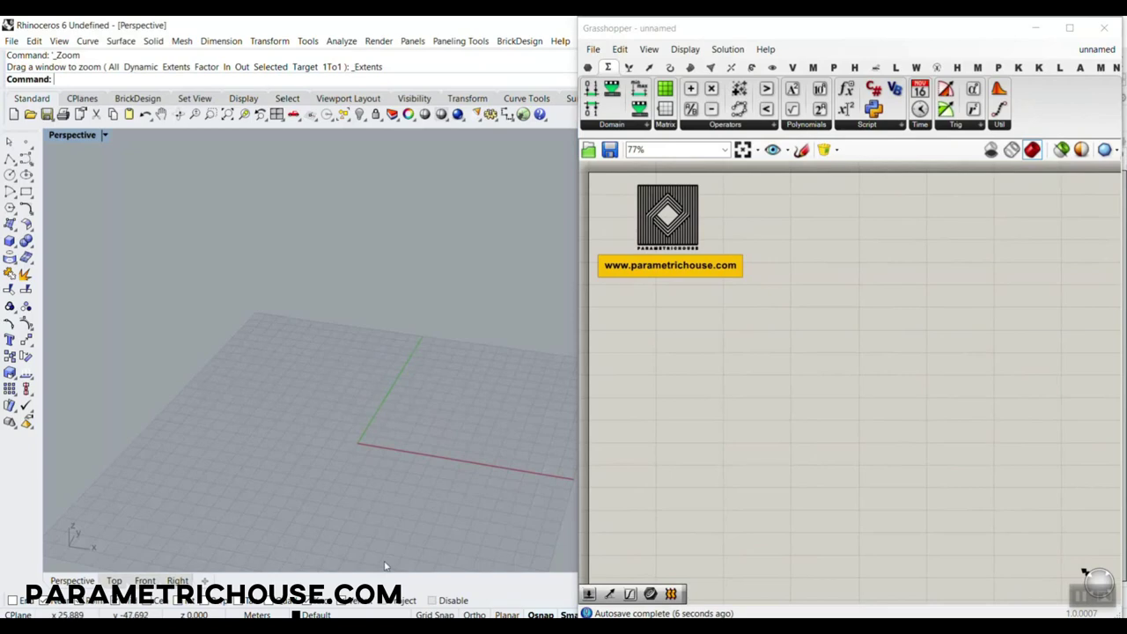
# - Switch to the browser and study the vertical edge of the facade in the building photo
pyautogui.click(372, 626)
pyautogui.click(467, 555)
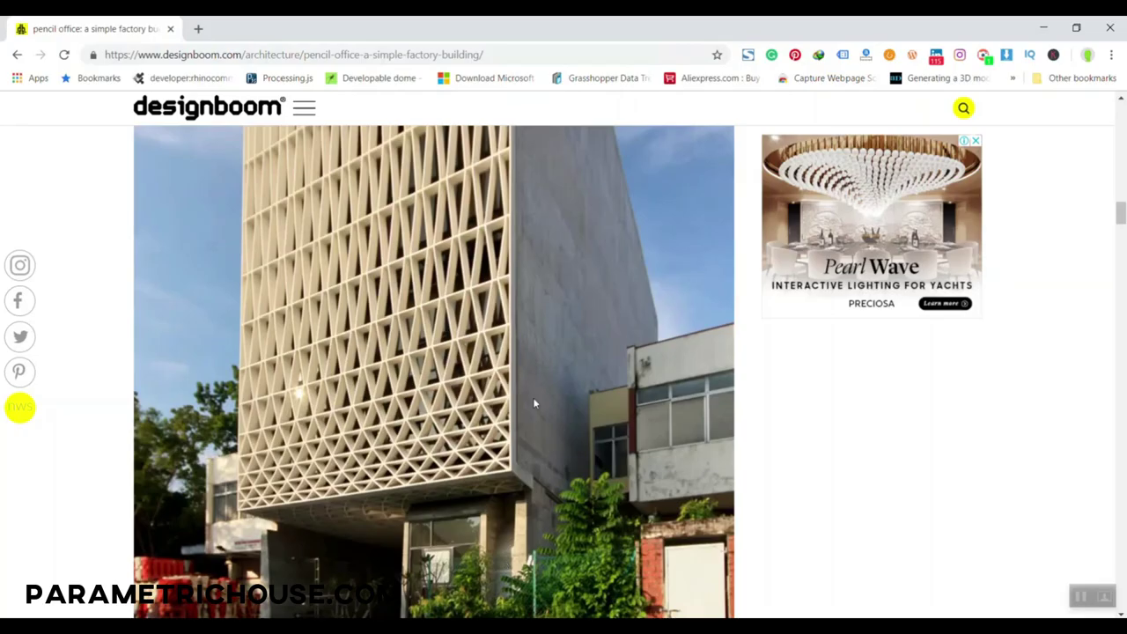
pyautogui.scroll(3, 533, 403)
pyautogui.scroll(-3, 445, 401)
pyautogui.hotkey('ctrl', '2')
pyautogui.moveTo(240, 139); pyautogui.dragTo(240, 504)
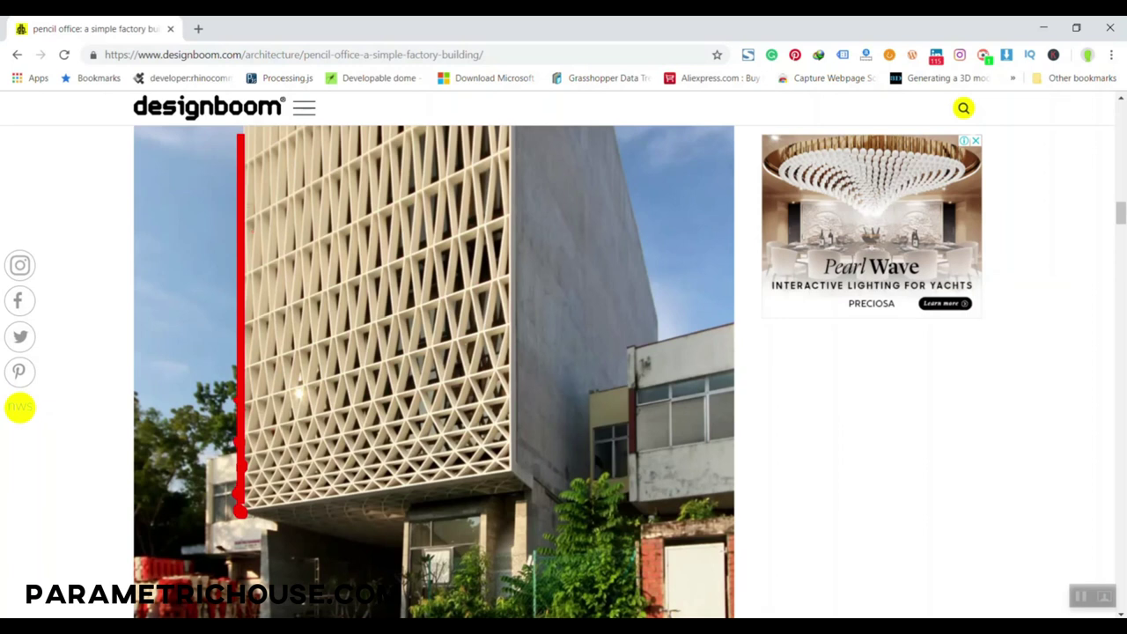
pyautogui.press('Escape')
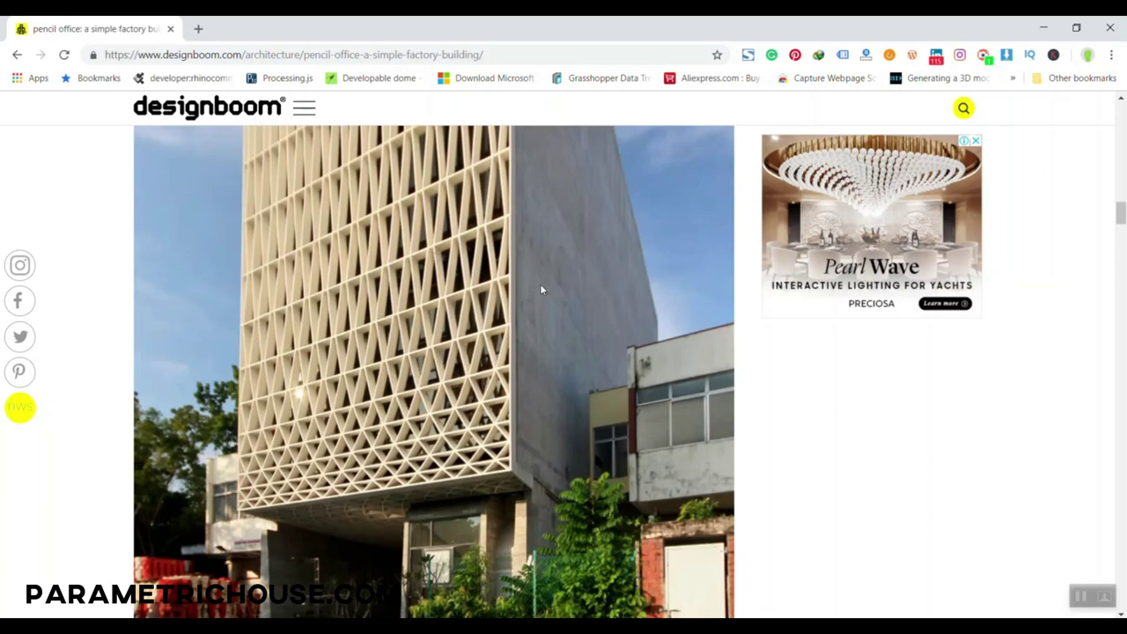
# - Switch back to Rhino and draw a single-segment vertical polyline upward from near the origin
pyautogui.hotkey('alt', 'Tab')
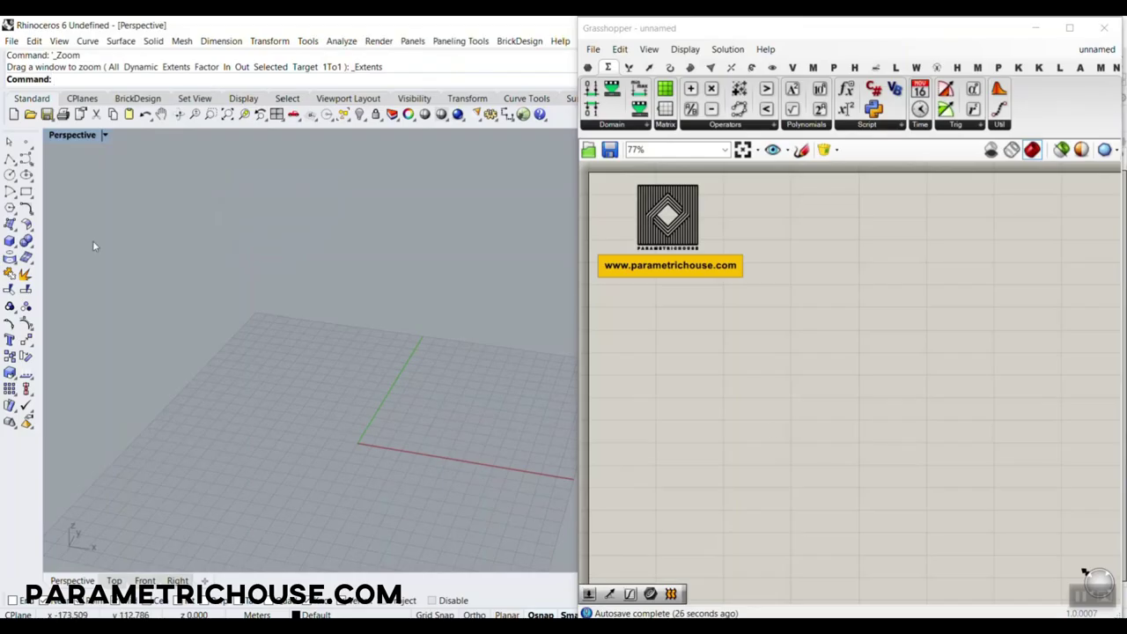
pyautogui.click(10, 160)
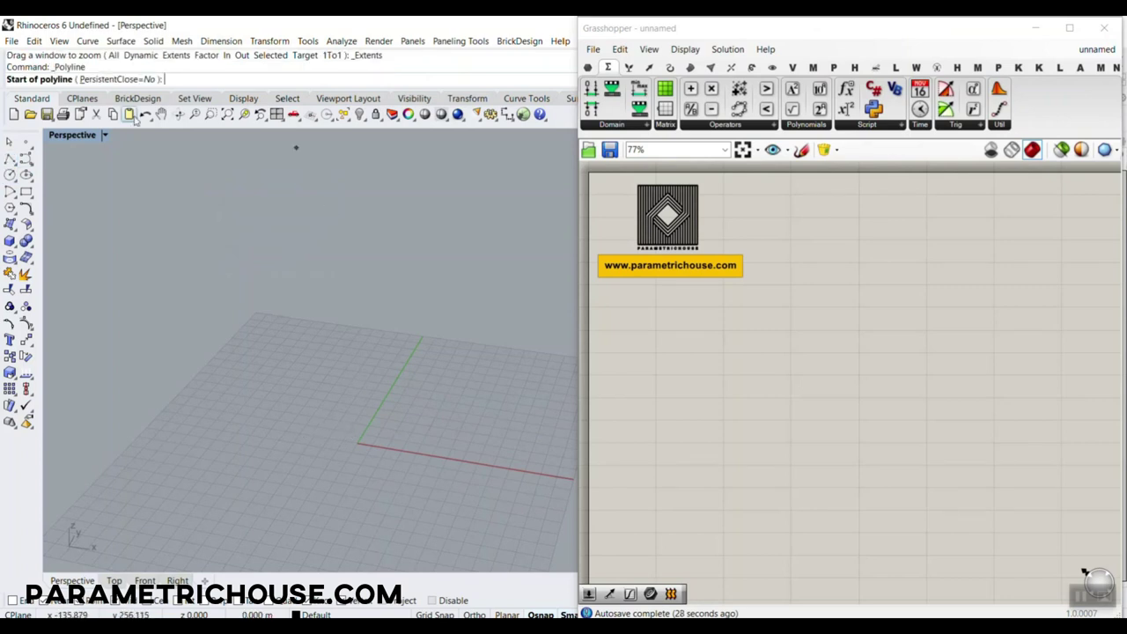
pyautogui.click(361, 433)
pyautogui.click(353, 199)
pyautogui.press('Return')
pyautogui.moveTo(354, 232); pyautogui.dragTo(274, 307, button='right')
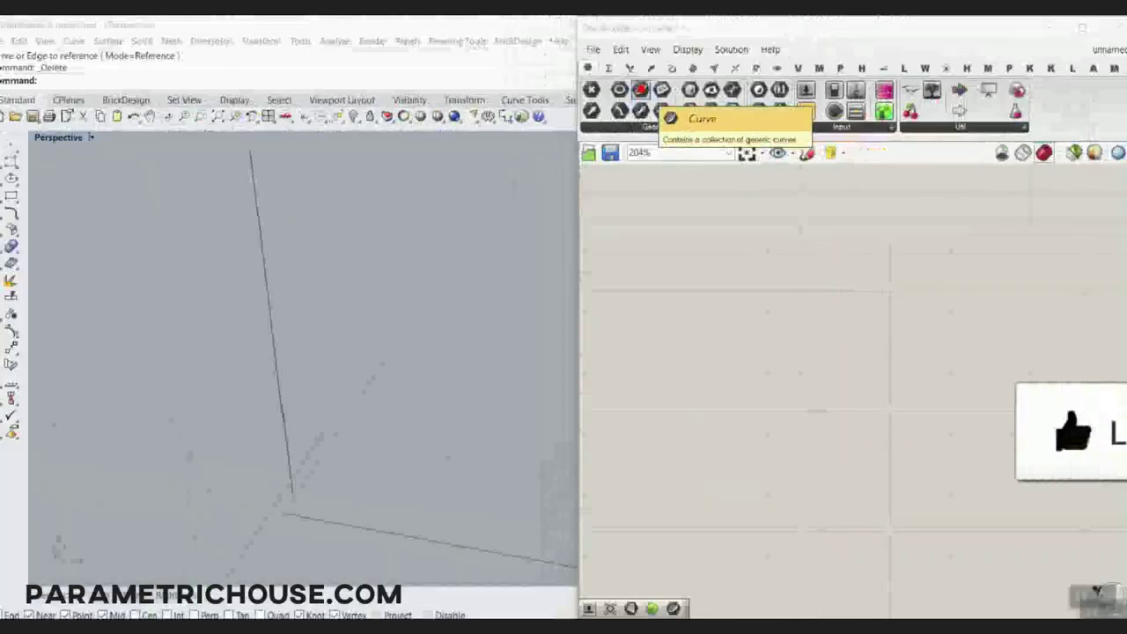
# - Place a Curve parameter on the Grasshopper canvas beside the logo
pyautogui.moveTo(640, 88); pyautogui.dragTo(732, 313)
pyautogui.moveTo(736, 317); pyautogui.dragTo(823, 337, button='right')
pyautogui.scroll(-2, 805, 328)
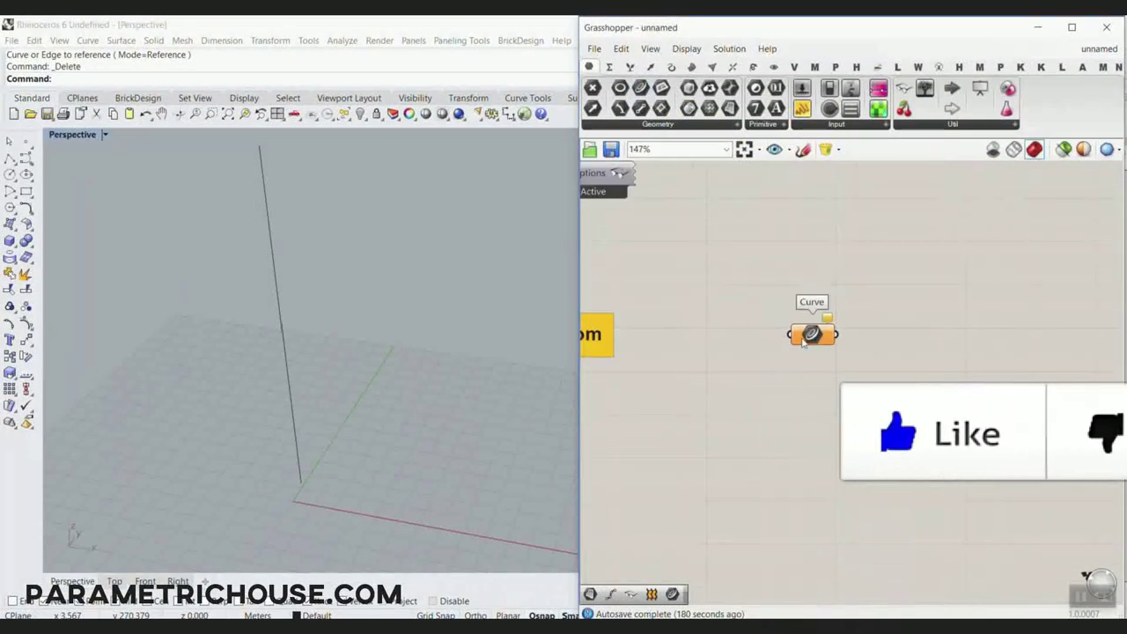
pyautogui.moveTo(803, 327); pyautogui.dragTo(731, 254)
pyautogui.moveTo(730, 254); pyautogui.dragTo(692, 263, button='right')
pyautogui.moveTo(723, 280); pyautogui.dragTo(736, 364)
pyautogui.scroll(2, 739, 377)
# - Assign the vertical Rhino line to the Curve parameter as its single referenced curve
pyautogui.rightClick(732, 355)
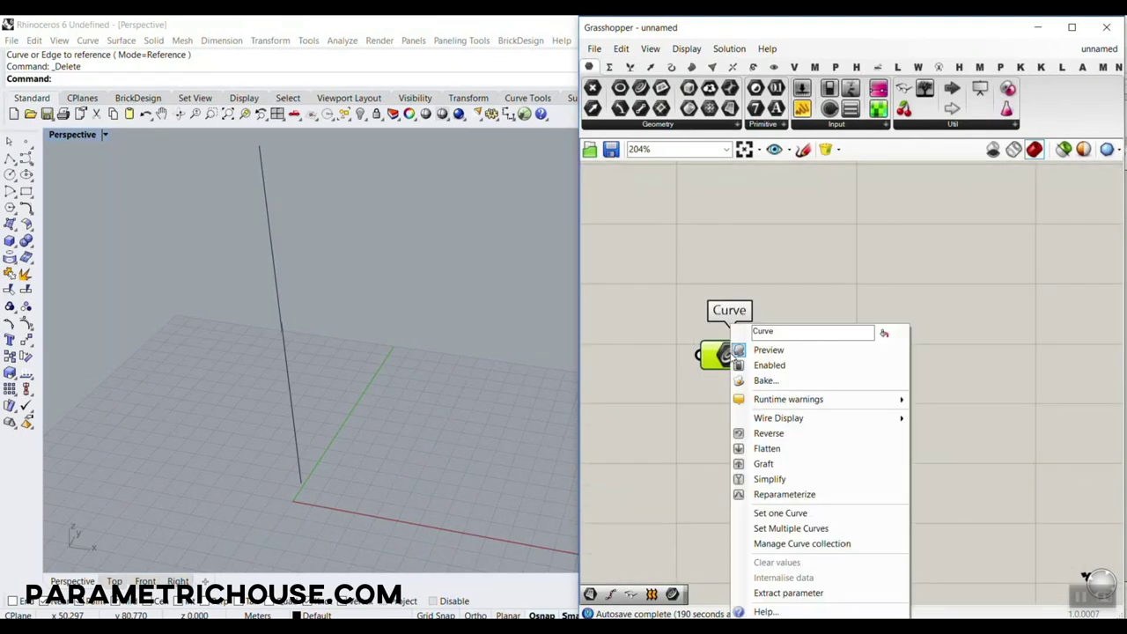
pyautogui.click(776, 524)
pyautogui.click(279, 308)
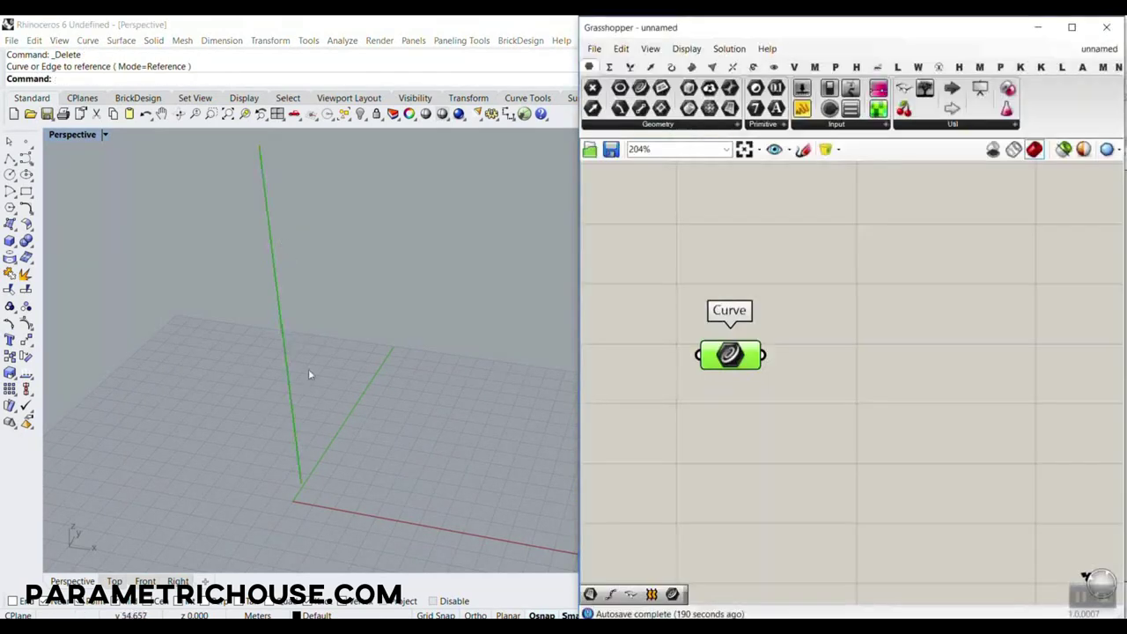
pyautogui.moveTo(736, 368); pyautogui.dragTo(715, 323)
pyautogui.click(602, 387)
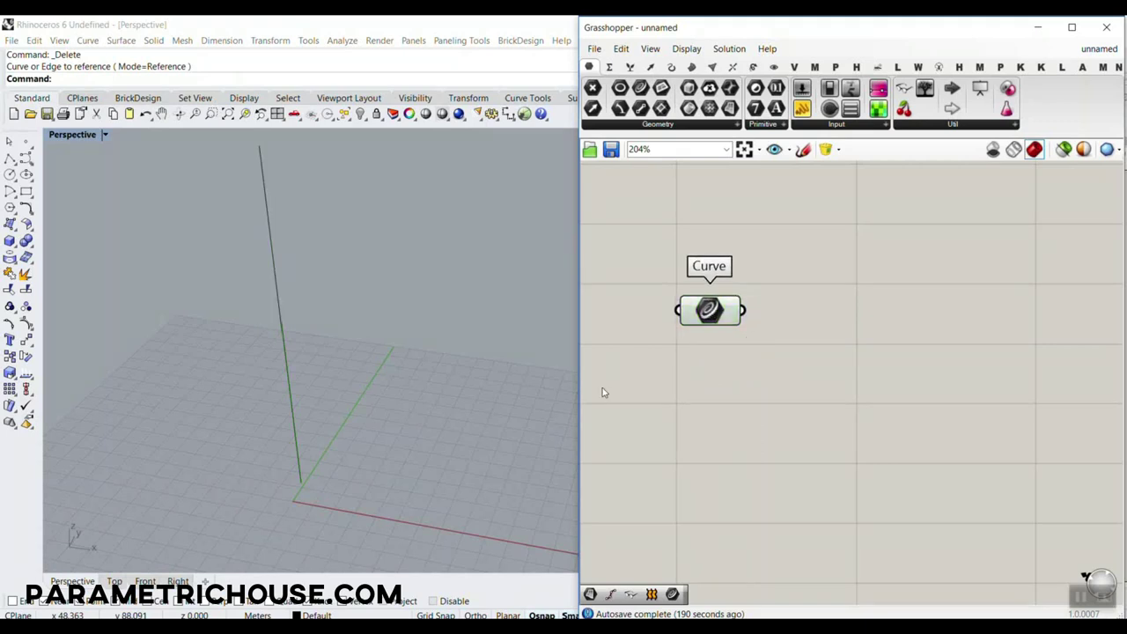
pyautogui.click(515, 573)
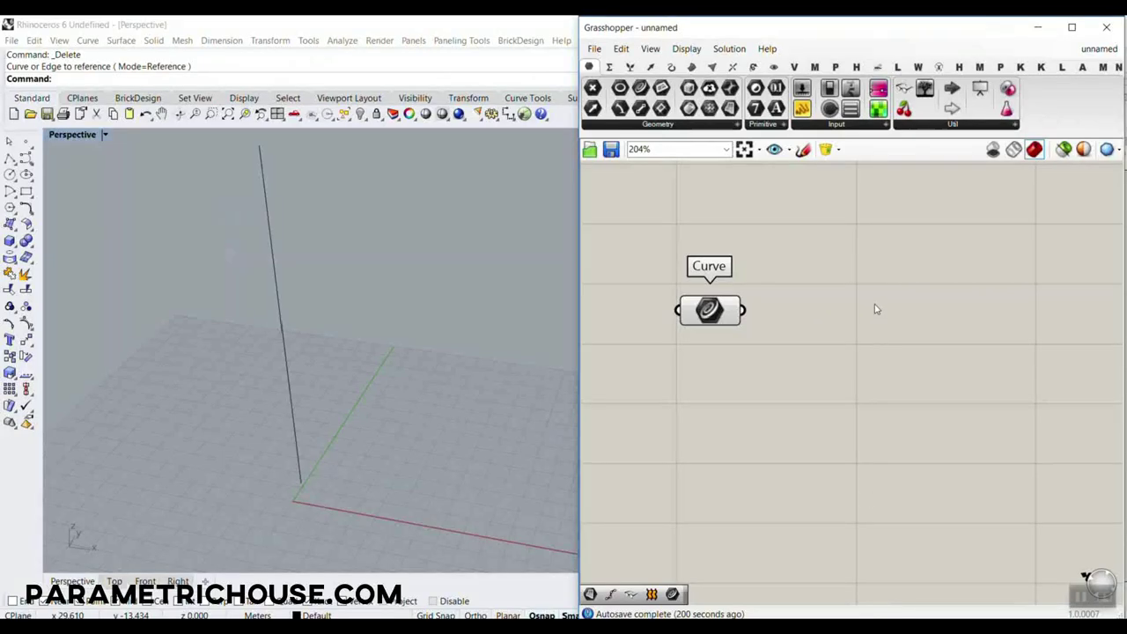
# - Add an Evaluate Curve component and connect the Curve parameter to its Curve input
pyautogui.click(671, 67)
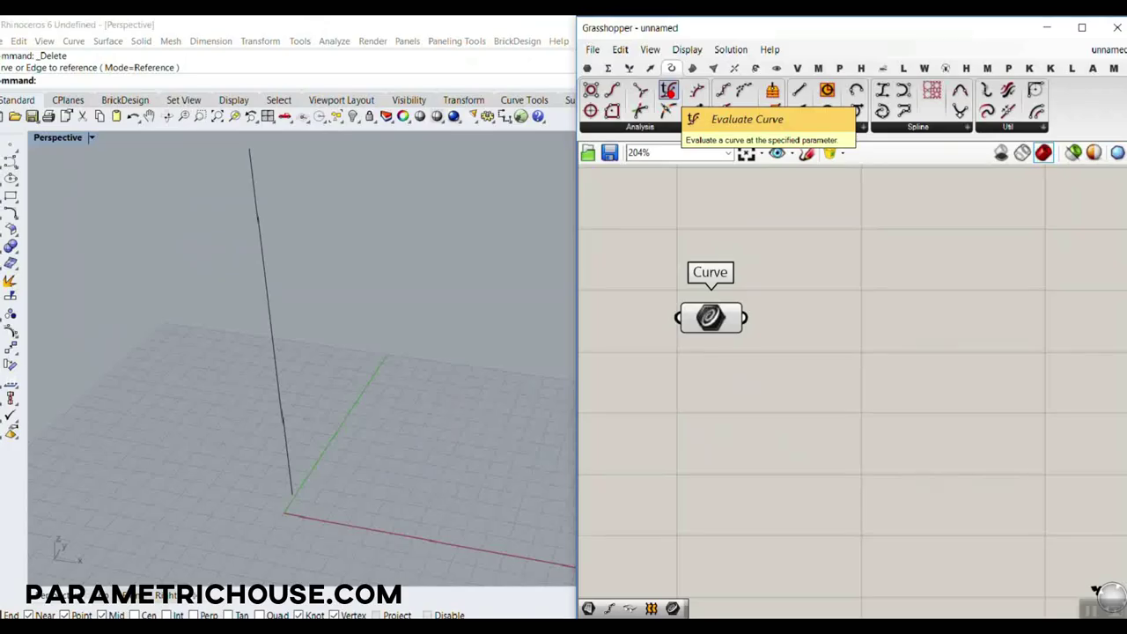
pyautogui.click(667, 89)
pyautogui.click(953, 379)
pyautogui.moveTo(743, 310); pyautogui.dragTo(892, 358)
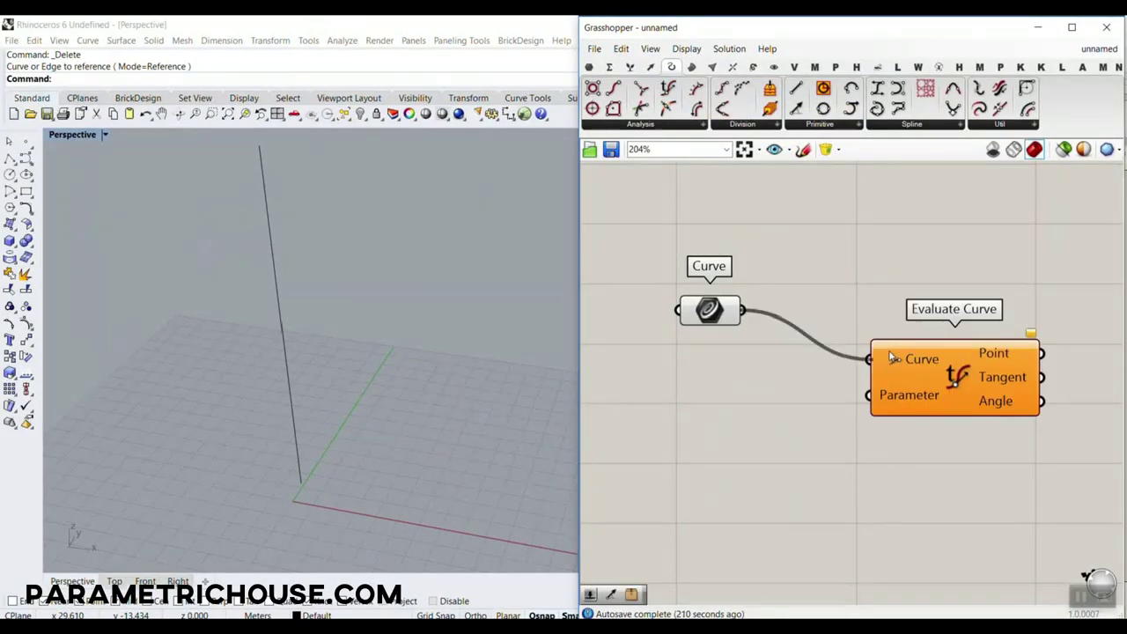
# - Try dividing the line with a Divide Curve component, using a number slider set to 18 as its count
pyautogui.scroll(-2, 753, 288)
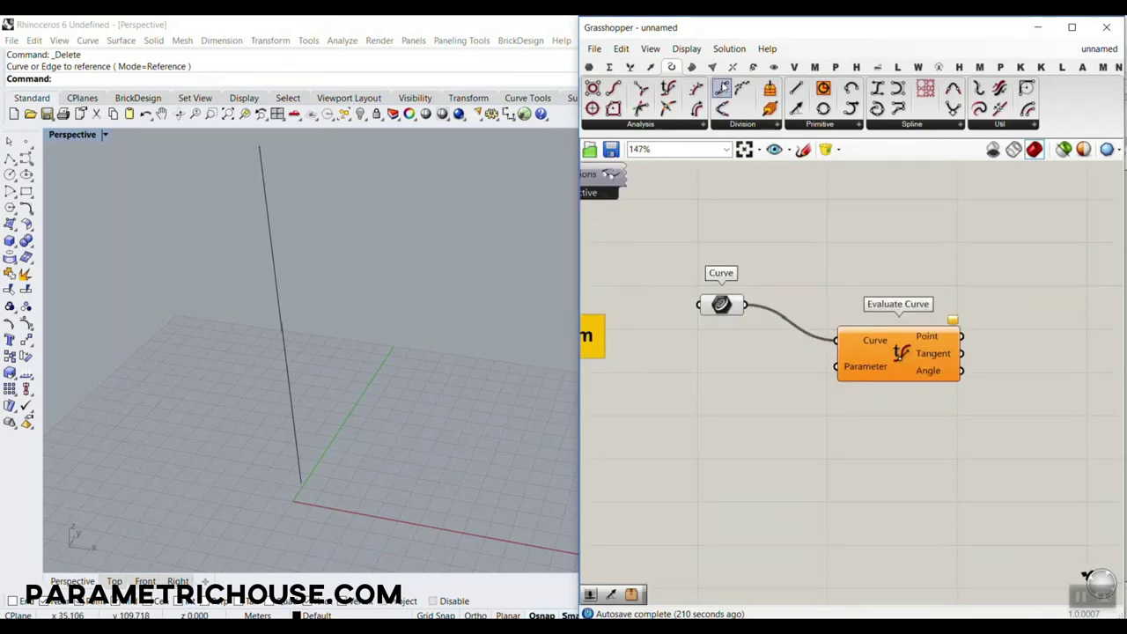
pyautogui.moveTo(722, 88); pyautogui.dragTo(935, 270)
pyautogui.scroll(1, 780, 289)
pyautogui.moveTo(740, 306); pyautogui.dragTo(895, 246)
pyautogui.doubleClick(745, 233)
pyautogui.write('12')
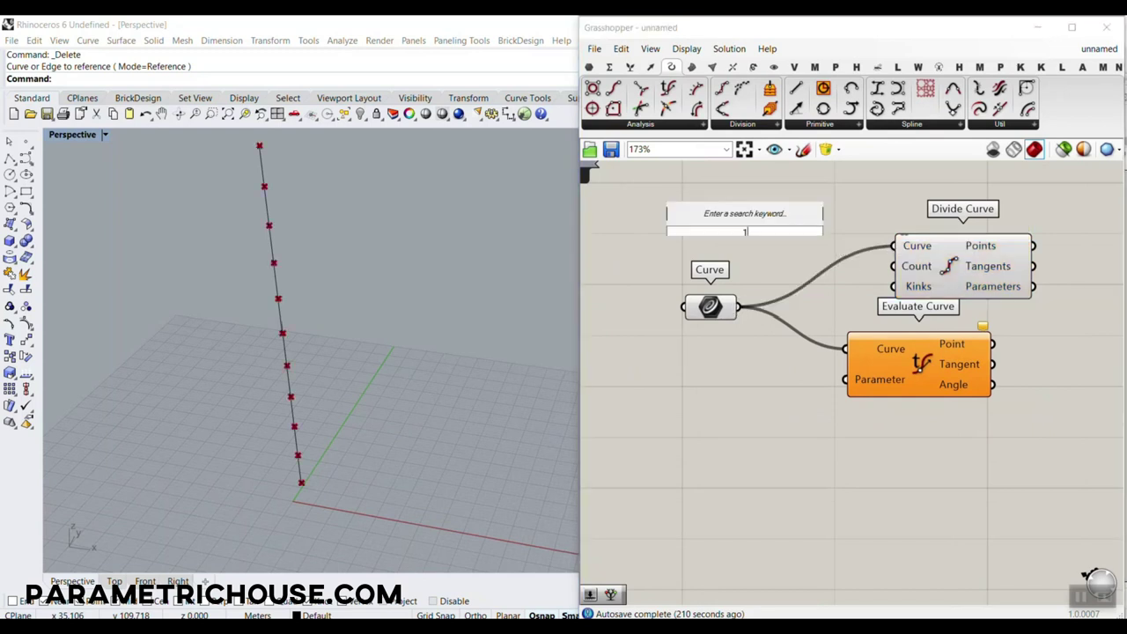
pyautogui.press('Return')
pyautogui.moveTo(852, 227); pyautogui.dragTo(895, 266)
pyautogui.moveTo(749, 228); pyautogui.dragTo(754, 229)
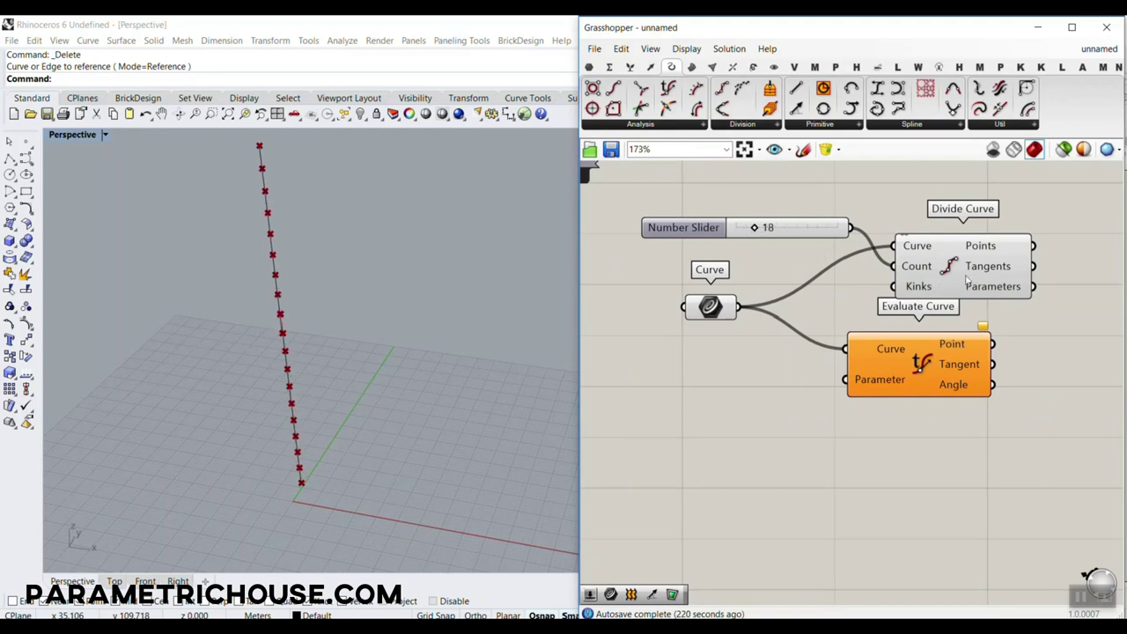
# - Delete the Divide Curve component and its number slider
pyautogui.click(966, 278)
pyautogui.press('Delete')
pyautogui.click(806, 232)
pyautogui.press('Delete')
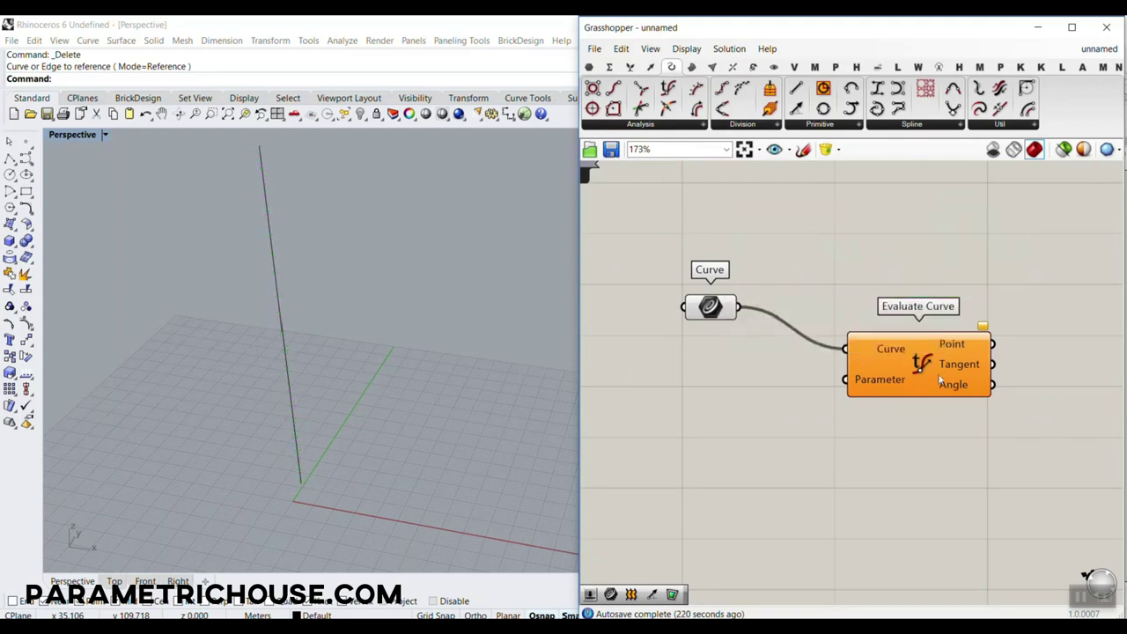
# - Move the Evaluate Curve component up so it lines up with the Curve parameter
pyautogui.moveTo(941, 380); pyautogui.dragTo(949, 346)
pyautogui.click(816, 375)
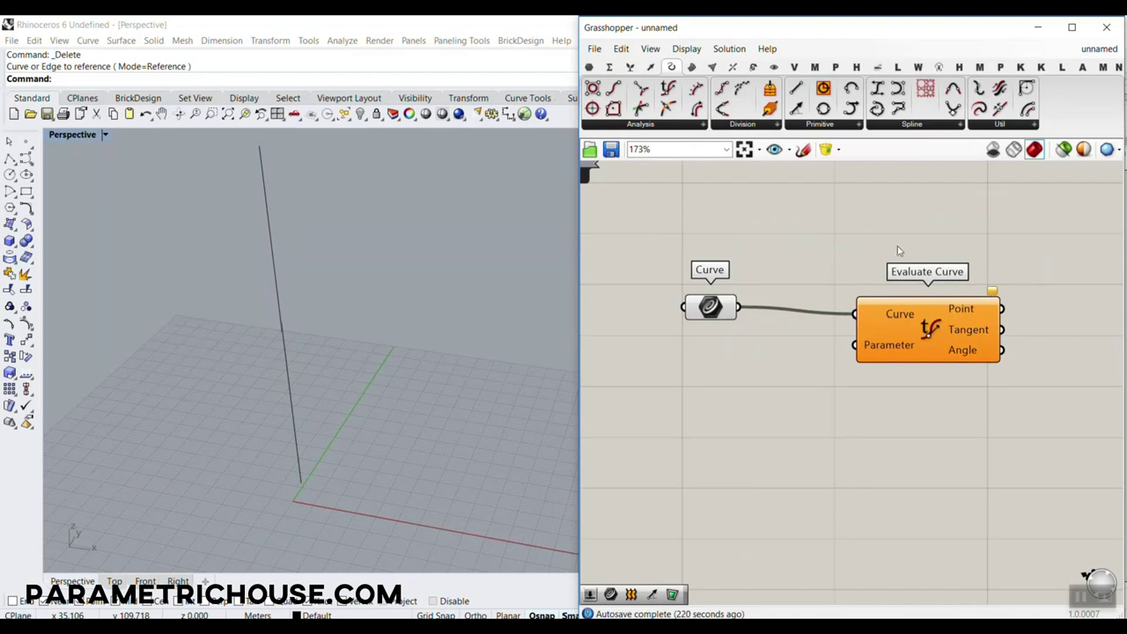
pyautogui.moveTo(947, 293); pyautogui.dragTo(873, 309, button='right')
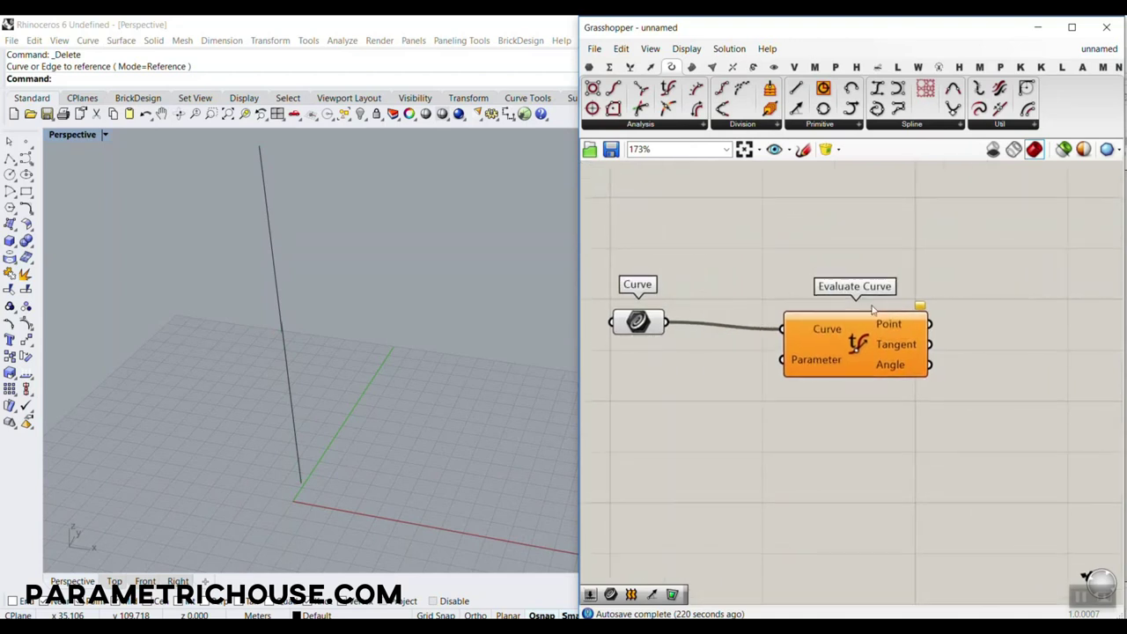
pyautogui.moveTo(969, 203); pyautogui.dragTo(1057, 56)
pyautogui.moveTo(1011, 69)
pyautogui.mouseDown()
pyautogui.moveTo(1058, 56)
pyautogui.moveTo(1034, 91)
pyautogui.mouseUp()
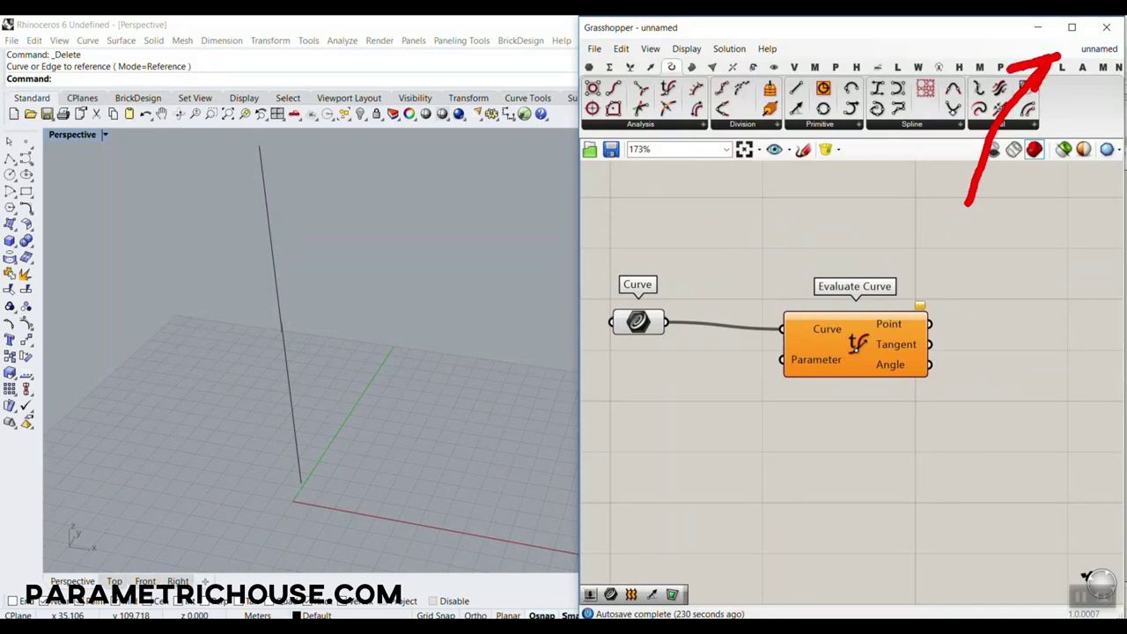
pyautogui.press('Escape')
# - Reparameterize the Curve parameter and move the Evaluate Curve component farther away from it
pyautogui.rightClick(654, 323)
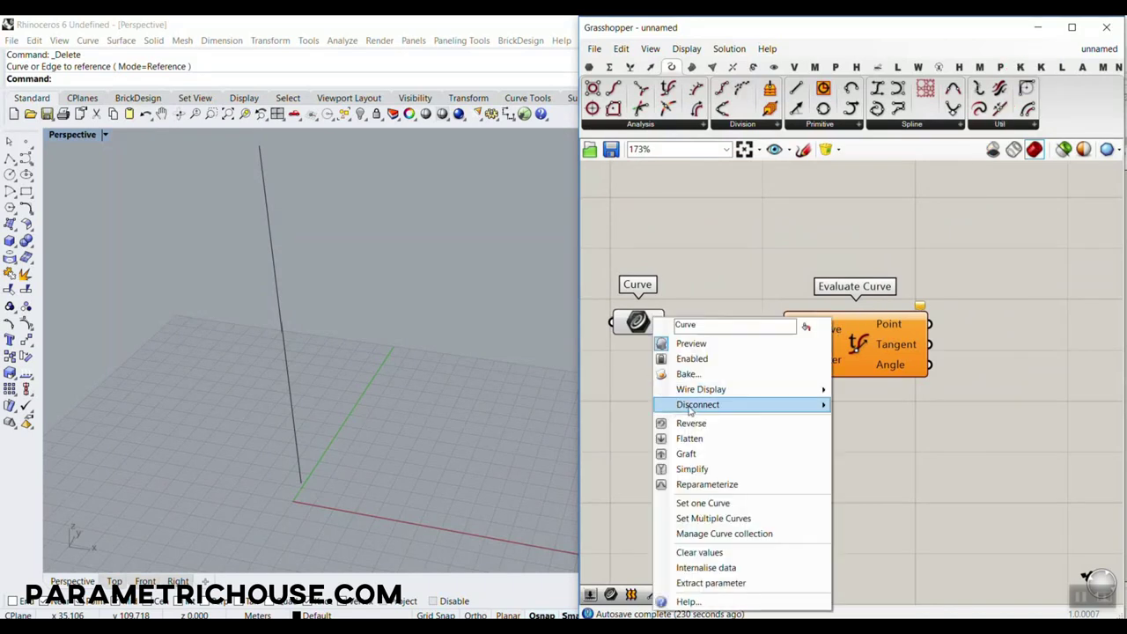
pyautogui.click(698, 485)
pyautogui.moveTo(818, 372); pyautogui.dragTo(868, 354)
pyautogui.moveTo(683, 337); pyautogui.dragTo(798, 343, button='right')
pyautogui.scroll(1, 753, 328)
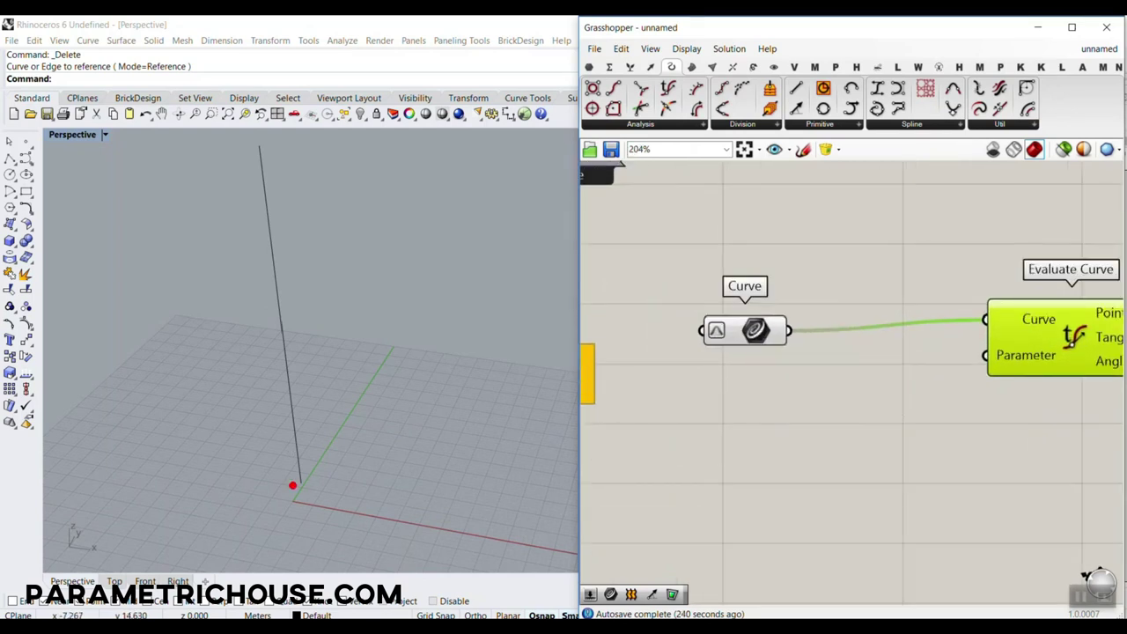
pyautogui.moveTo(335, 476)
pyautogui.mouseDown()
pyautogui.moveTo(336, 502)
pyautogui.moveTo(351, 480)
pyautogui.mouseUp()
pyautogui.moveTo(288, 185); pyautogui.dragTo(288, 218)
pyautogui.write('1')
pyautogui.press('Escape')
pyautogui.moveTo(253, 170); pyautogui.dragTo(282, 171)
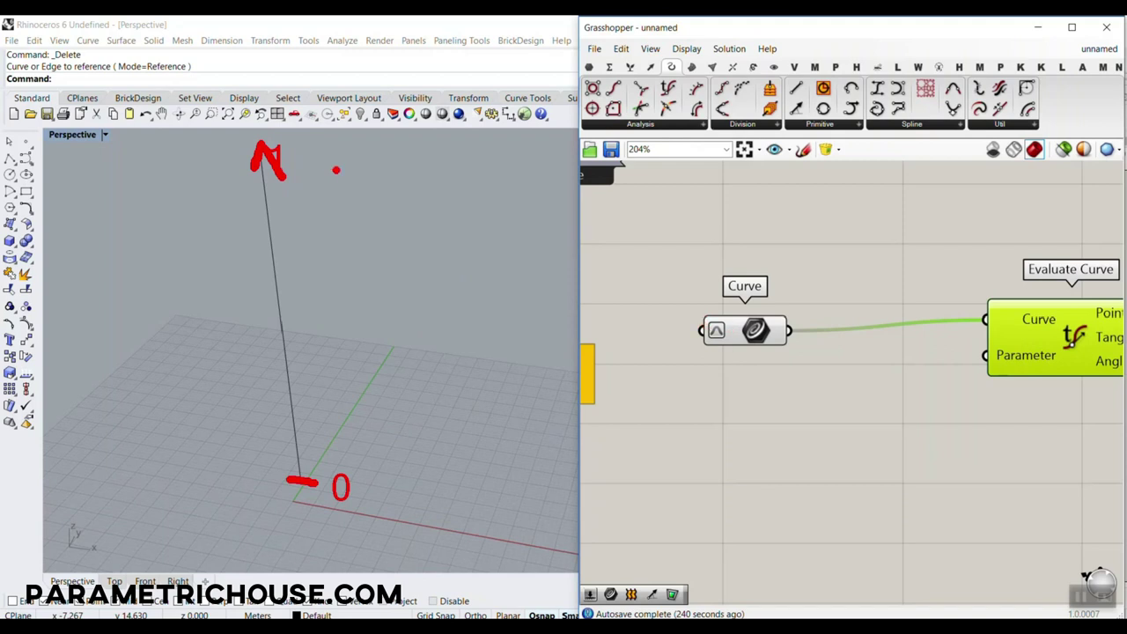
pyautogui.press('Escape')
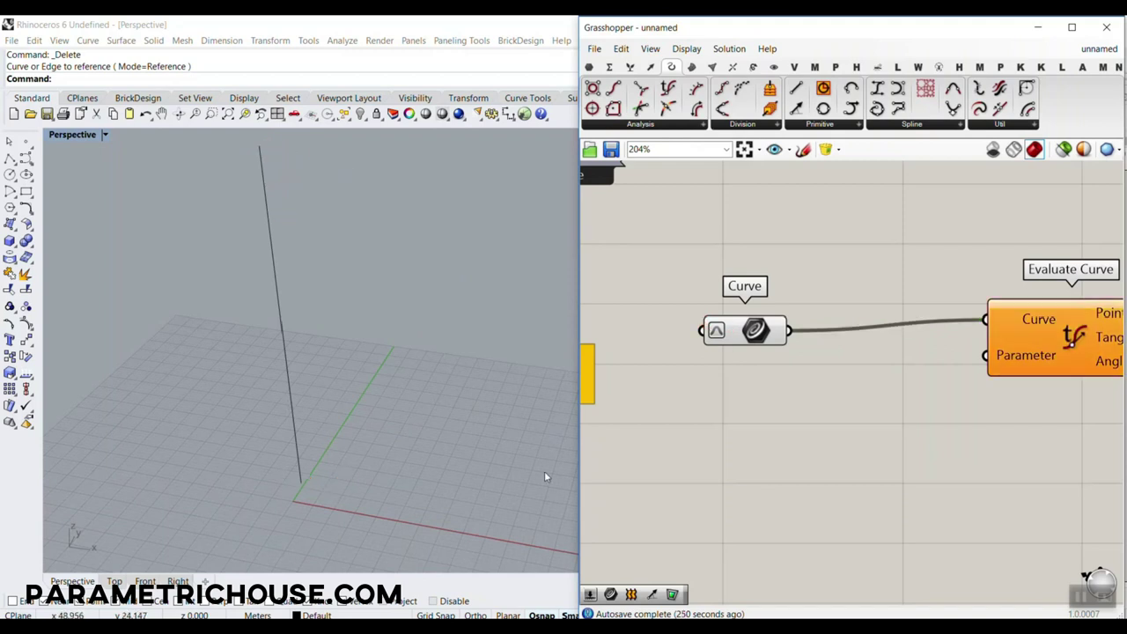
# - Add a Range component and connect its output to Evaluate Curve's Parameter input
pyautogui.moveTo(887, 402); pyautogui.dragTo(792, 352, button='right')
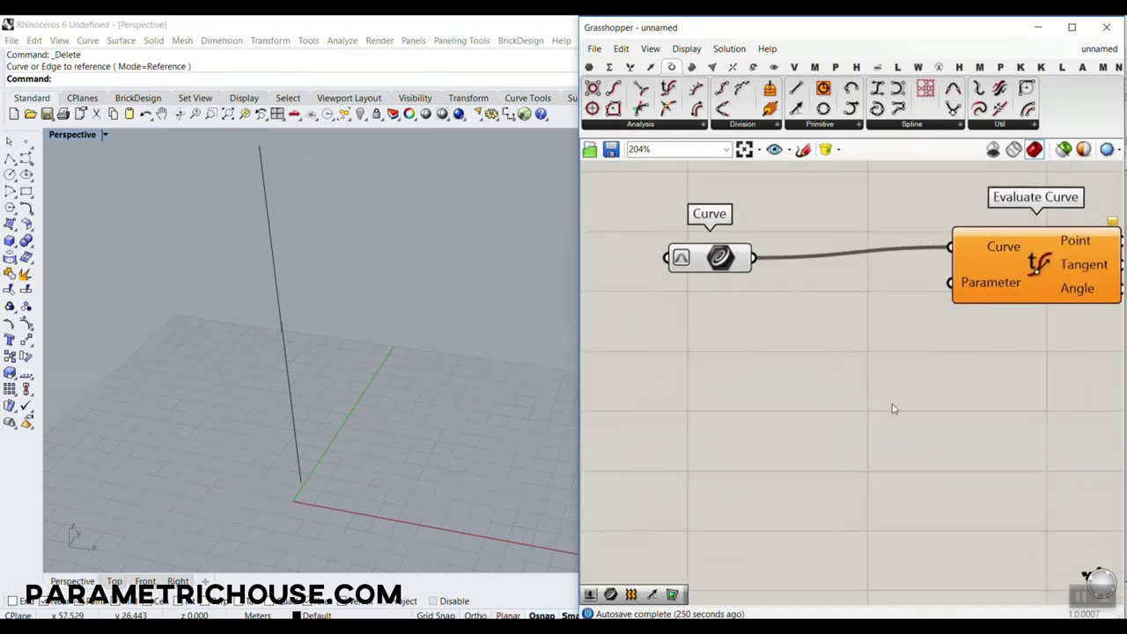
pyautogui.doubleClick(796, 420)
pyautogui.write('rang')
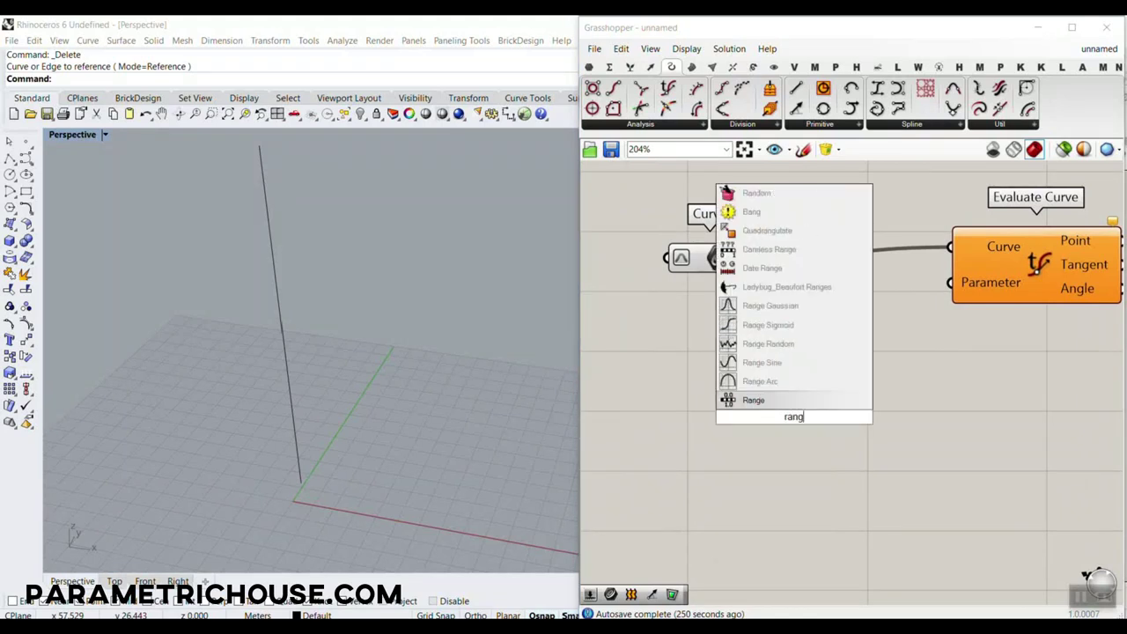
pyautogui.press('Return')
pyautogui.moveTo(868, 416); pyautogui.dragTo(955, 287)
pyautogui.moveTo(744, 404)
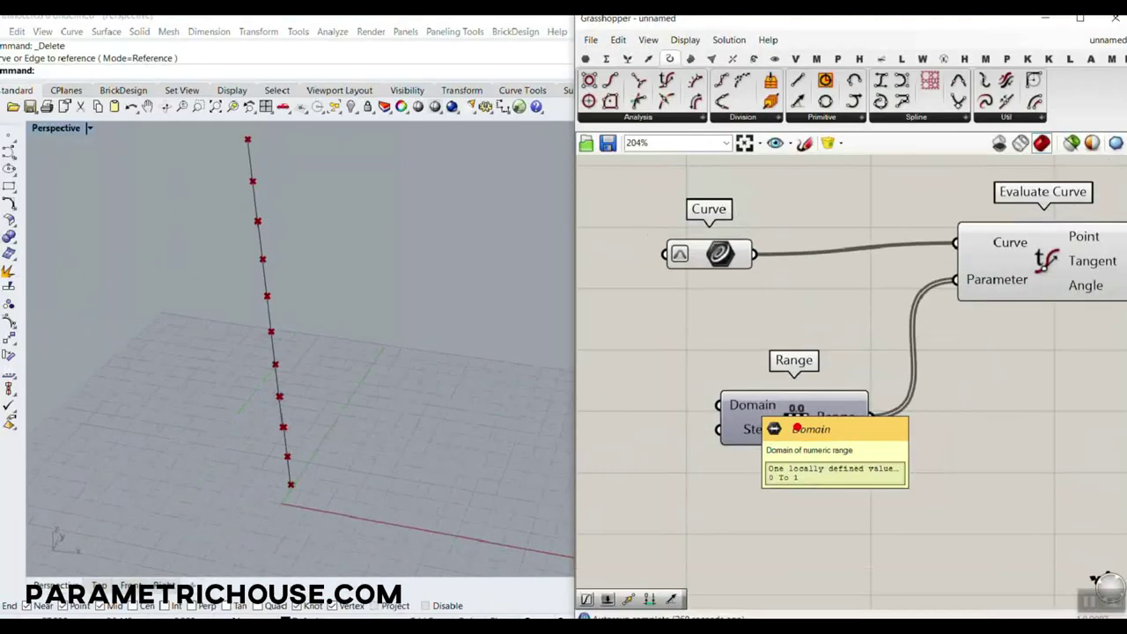
# - Add a number slider set to 12 and connect it to the Range component's Steps input
pyautogui.moveTo(730, 448); pyautogui.dragTo(877, 429, button='right')
pyautogui.doubleClick(742, 444)
pyautogui.write('12')
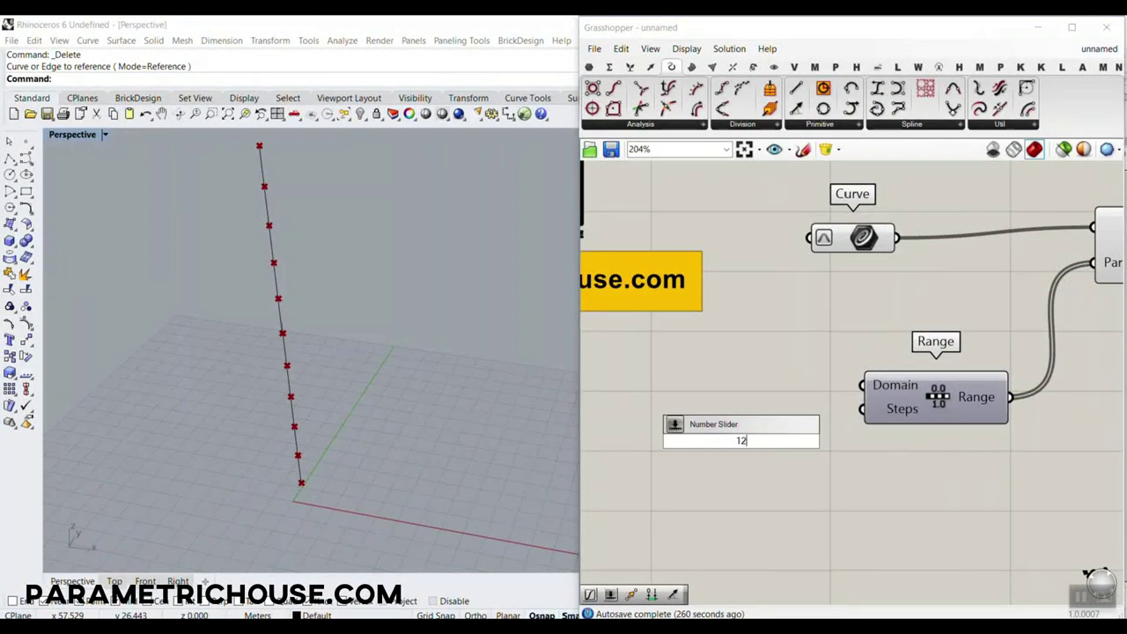
pyautogui.press('Return')
pyautogui.moveTo(869, 438); pyautogui.dragTo(862, 409)
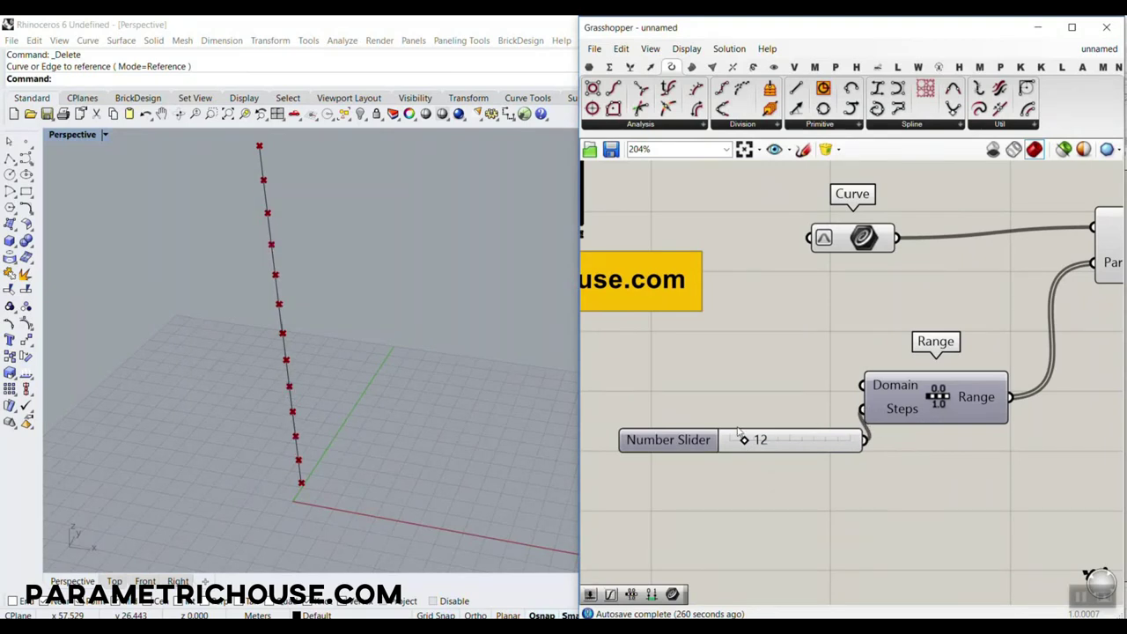
pyautogui.moveTo(744, 440)
pyautogui.mouseDown()
pyautogui.moveTo(765, 440)
pyautogui.moveTo(737, 440)
pyautogui.moveTo(755, 438)
pyautogui.mouseUp()
pyautogui.scroll(-3, 749, 396)
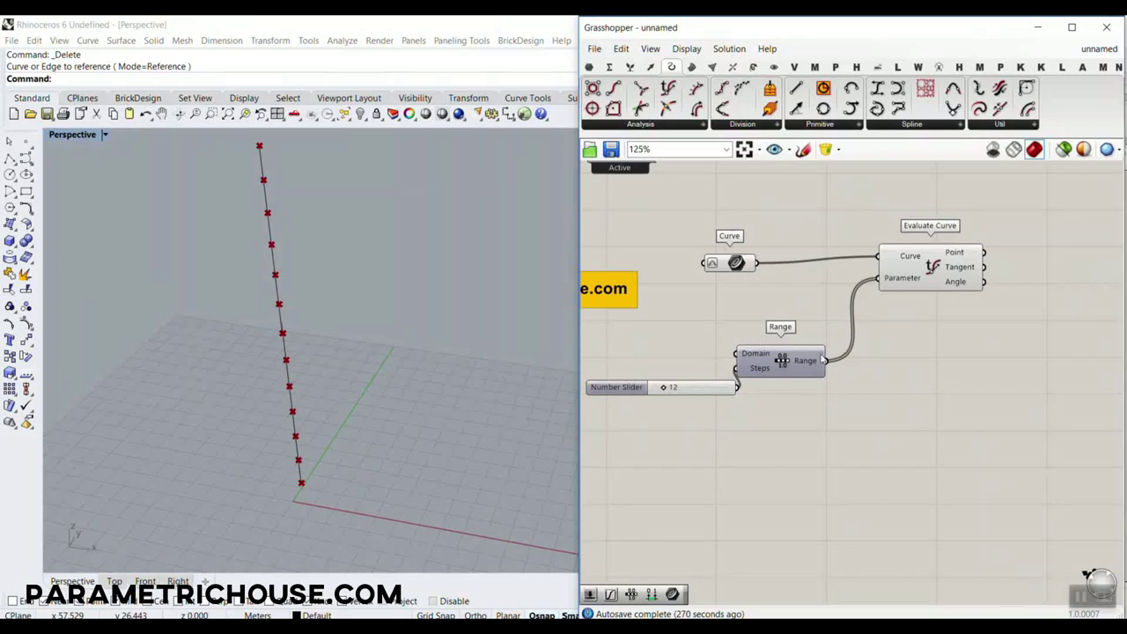
# - Move Evaluate Curve farther from the Range component and add a Graph Mapper in the space between them
pyautogui.moveTo(911, 280); pyautogui.dragTo(976, 282)
pyautogui.scroll(2, 930, 389)
pyautogui.doubleClick(897, 405)
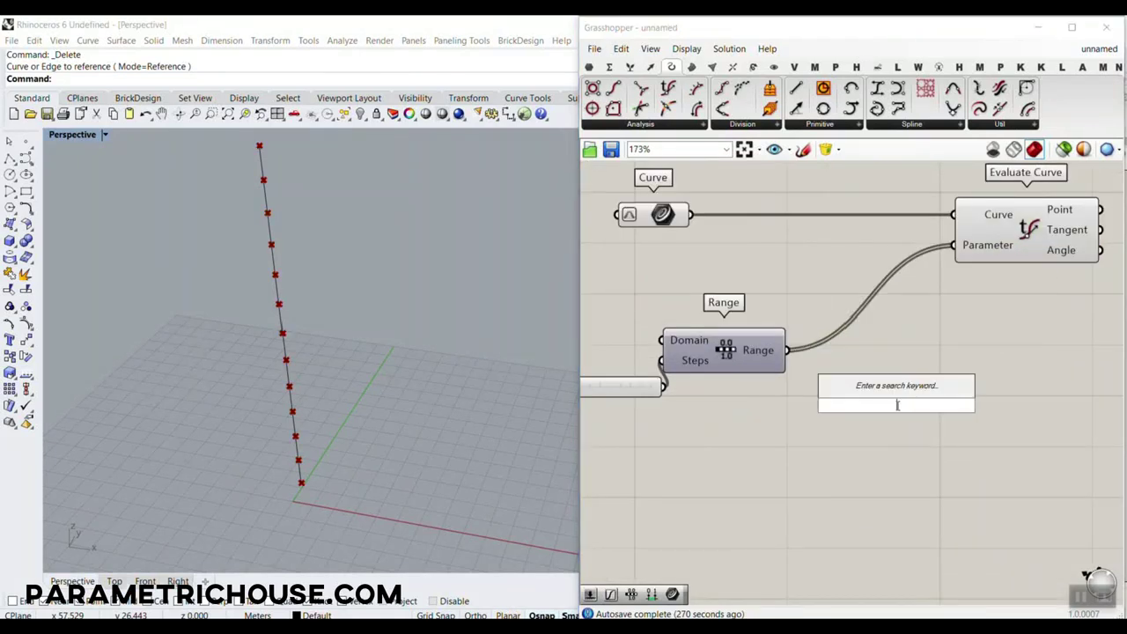
pyautogui.write('gra')
pyautogui.click(902, 277)
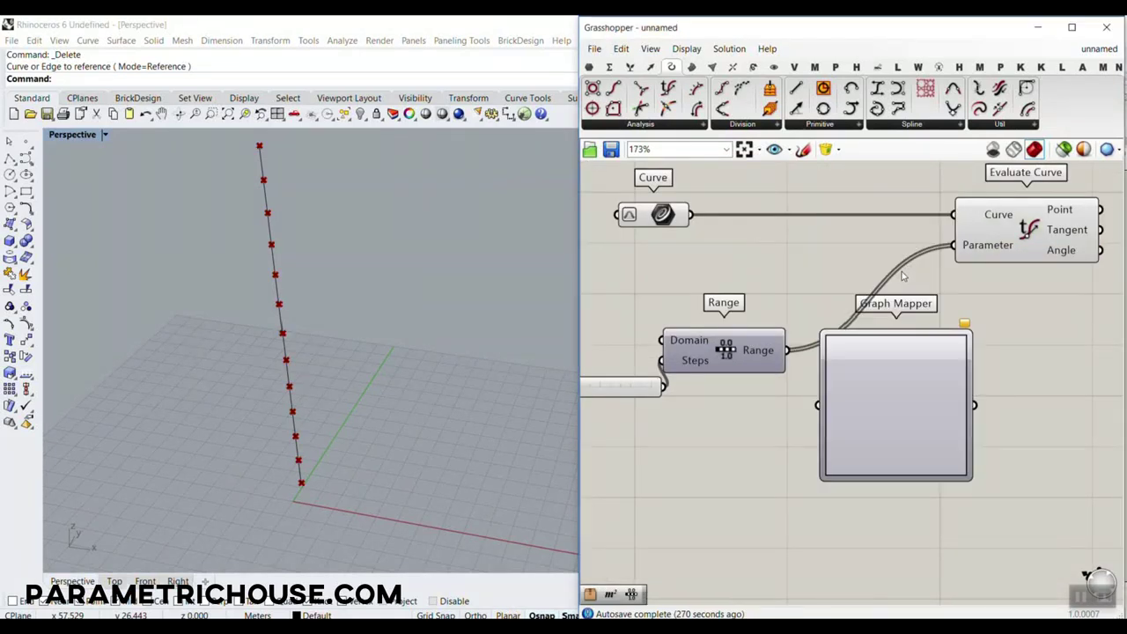
pyautogui.moveTo(913, 351); pyautogui.dragTo(914, 384)
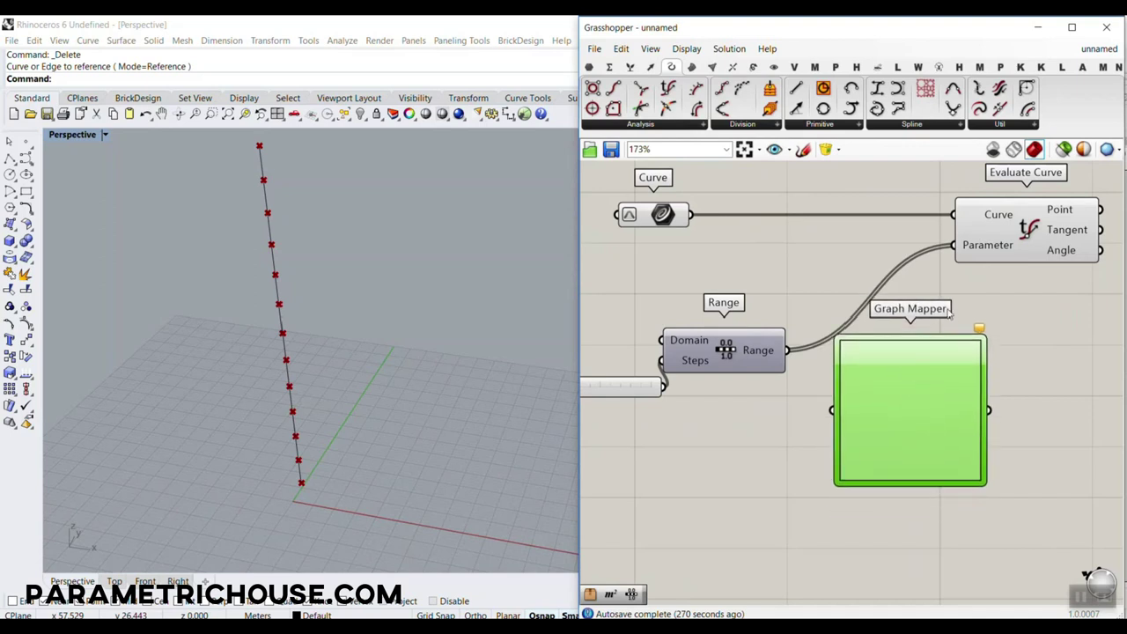
pyautogui.moveTo(912, 280)
pyautogui.mouseDown()
pyautogui.moveTo(929, 204)
pyautogui.moveTo(1045, 92)
pyautogui.moveTo(1042, 120)
pyautogui.mouseUp()
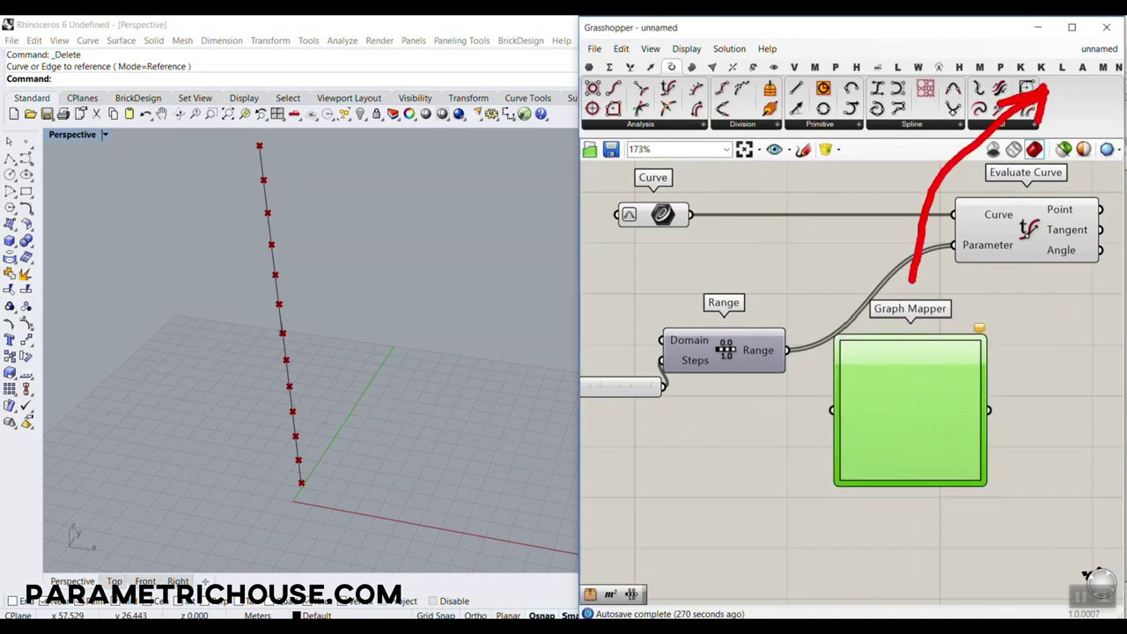
pyautogui.press('Escape')
# - Route the Range output through the Graph Mapper into Evaluate Curve's Parameter input
pyautogui.moveTo(787, 351); pyautogui.dragTo(832, 410)
pyautogui.moveTo(988, 405); pyautogui.dragTo(1037, 252)
pyautogui.moveTo(967, 358); pyautogui.dragTo(1010, 245)
# - Set the Graph Mapper's graph type to Bezier and shape its curve so the points crowd towards the line's lower end
pyautogui.moveTo(844, 378); pyautogui.dragTo(790, 328, button='right')
pyautogui.rightClick(830, 285)
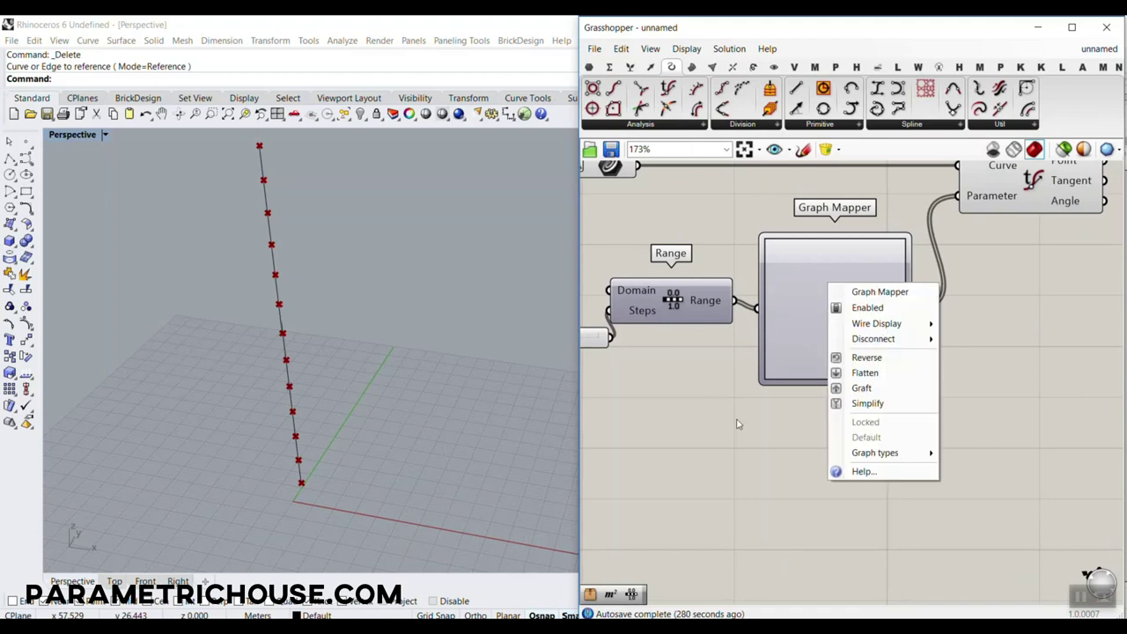
pyautogui.moveTo(896, 455)
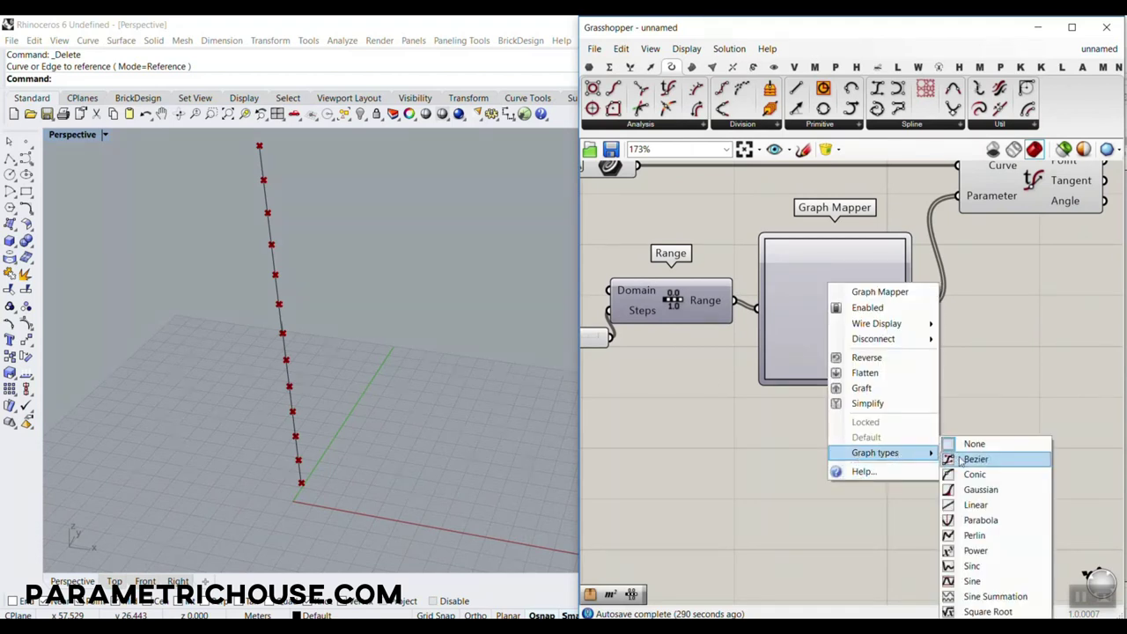
pyautogui.click(978, 460)
pyautogui.moveTo(801, 346); pyautogui.dragTo(890, 284)
# - Add a Line SDL component and connect Evaluate Curve's Point output to its Start input
pyautogui.moveTo(242, 388); pyautogui.dragTo(291, 332, button='right')
pyautogui.scroll(-6, 291, 332)
pyautogui.scroll(-3, 961, 325)
pyautogui.moveTo(961, 325); pyautogui.dragTo(739, 354, button='right')
pyautogui.scroll(3, 790, 286)
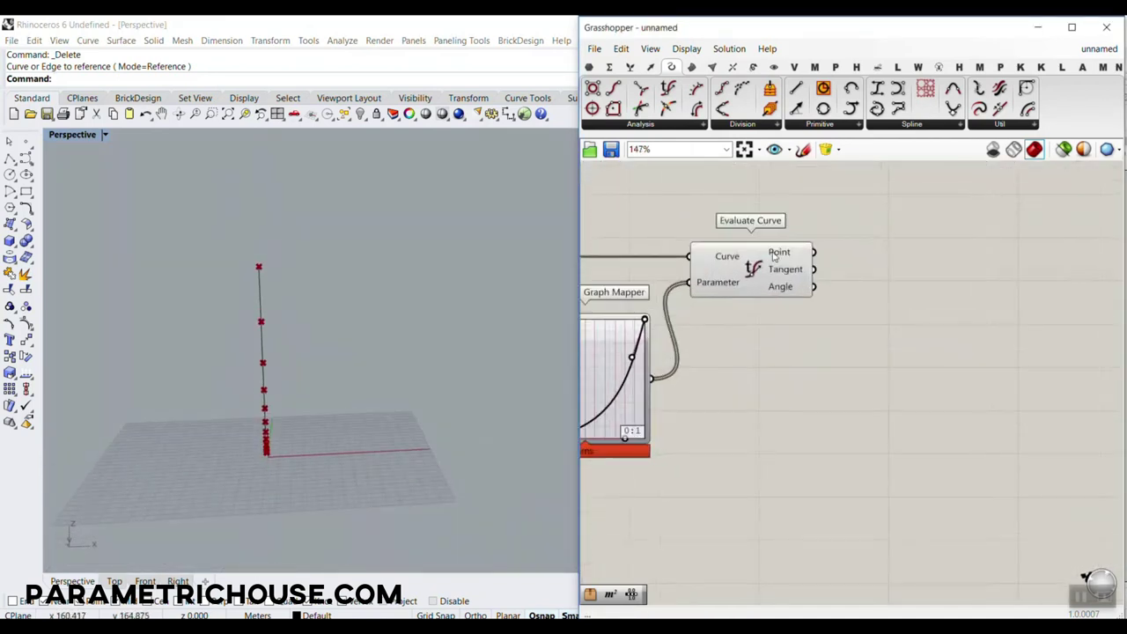
pyautogui.moveTo(343, 382); pyautogui.dragTo(279, 415, button='right')
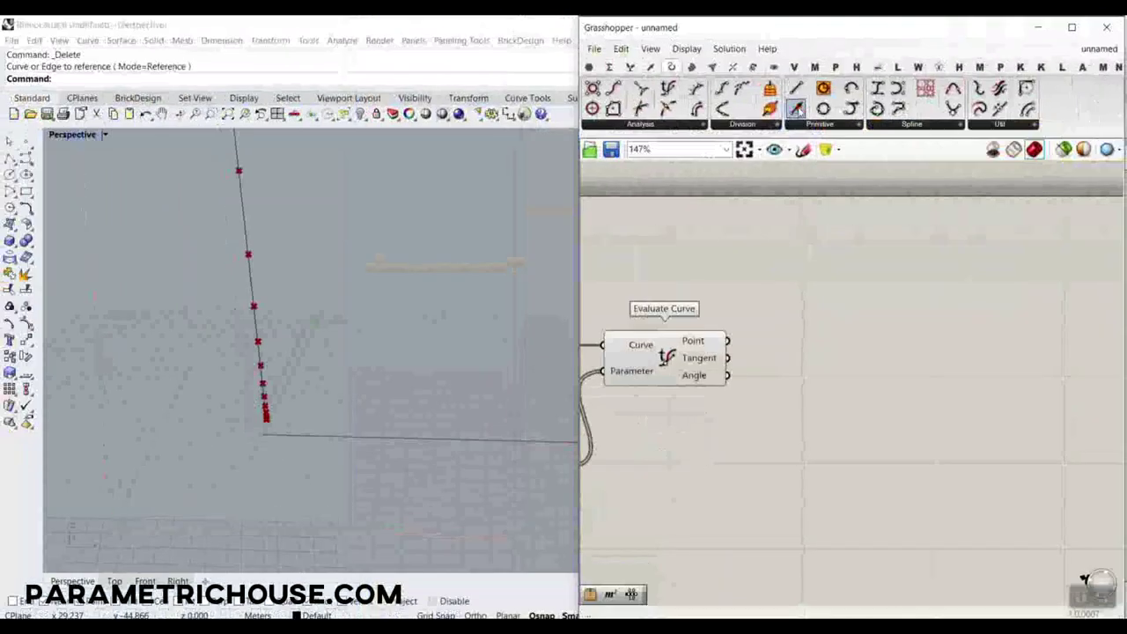
pyautogui.click(796, 107)
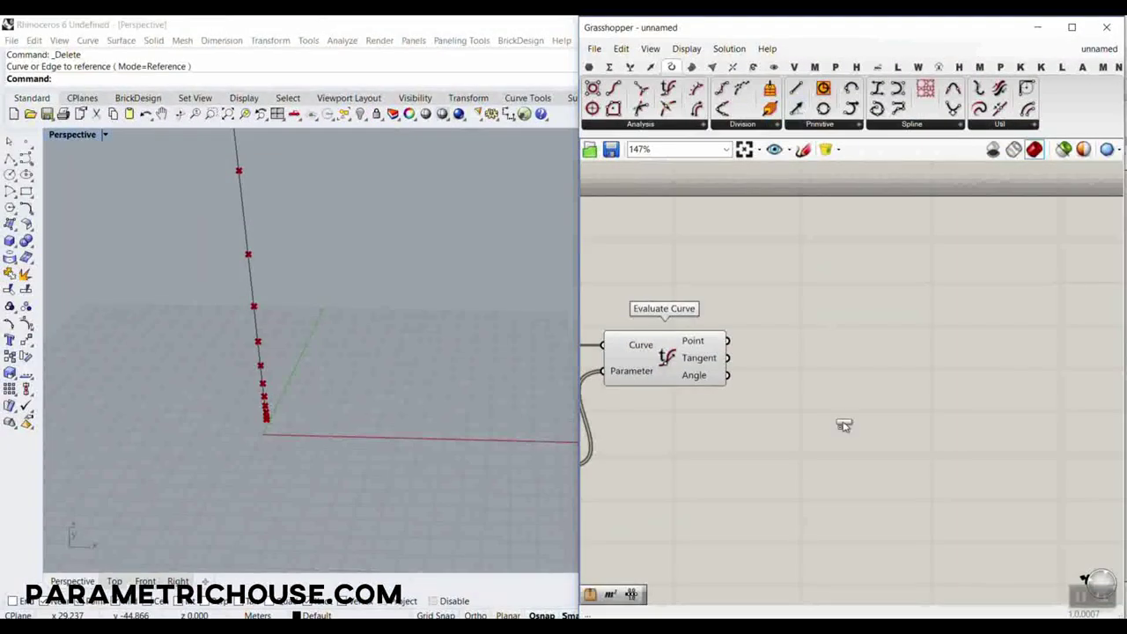
pyautogui.click(843, 423)
pyautogui.scroll(3, 693, 365)
pyautogui.moveTo(687, 291); pyautogui.dragTo(910, 301)
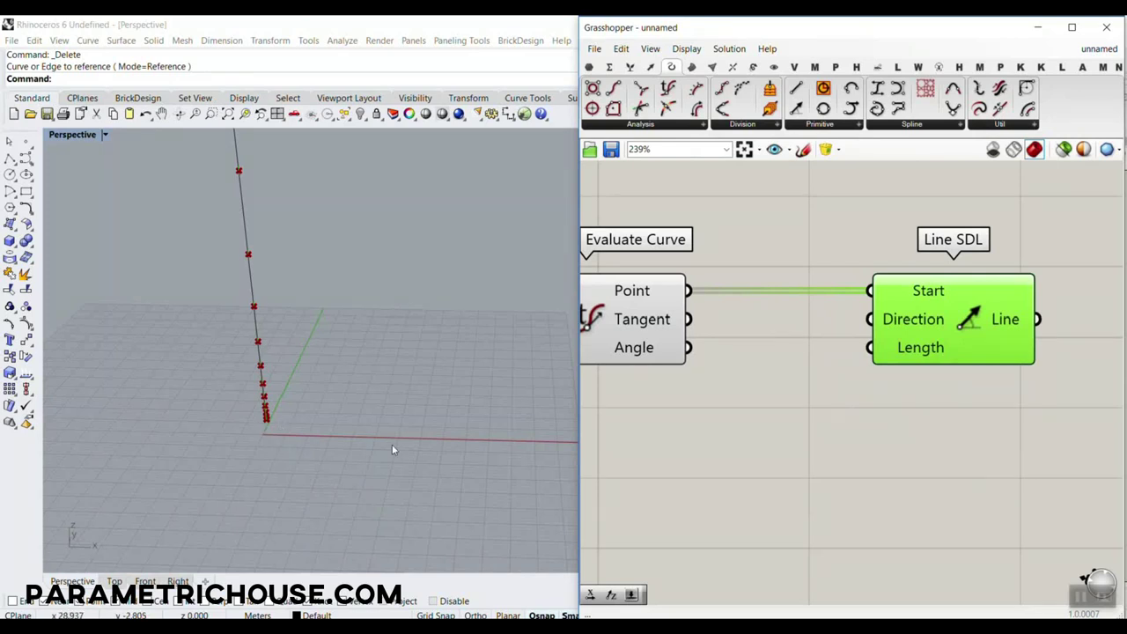
# - Move Line SDL farther out, add a Unit X vector and connect it to the Direction input
pyautogui.moveTo(896, 345); pyautogui.dragTo(1016, 416)
pyautogui.doubleClick(798, 439)
pyautogui.write('x')
pyautogui.click(799, 418)
pyautogui.moveTo(894, 436); pyautogui.dragTo(989, 389)
# - Add a number slider of 25.6, connect it to Line SDL's Length input and raise its value to 72.8
pyautogui.moveTo(710, 519); pyautogui.dragTo(710, 462, button='right')
pyautogui.doubleClick(676, 487)
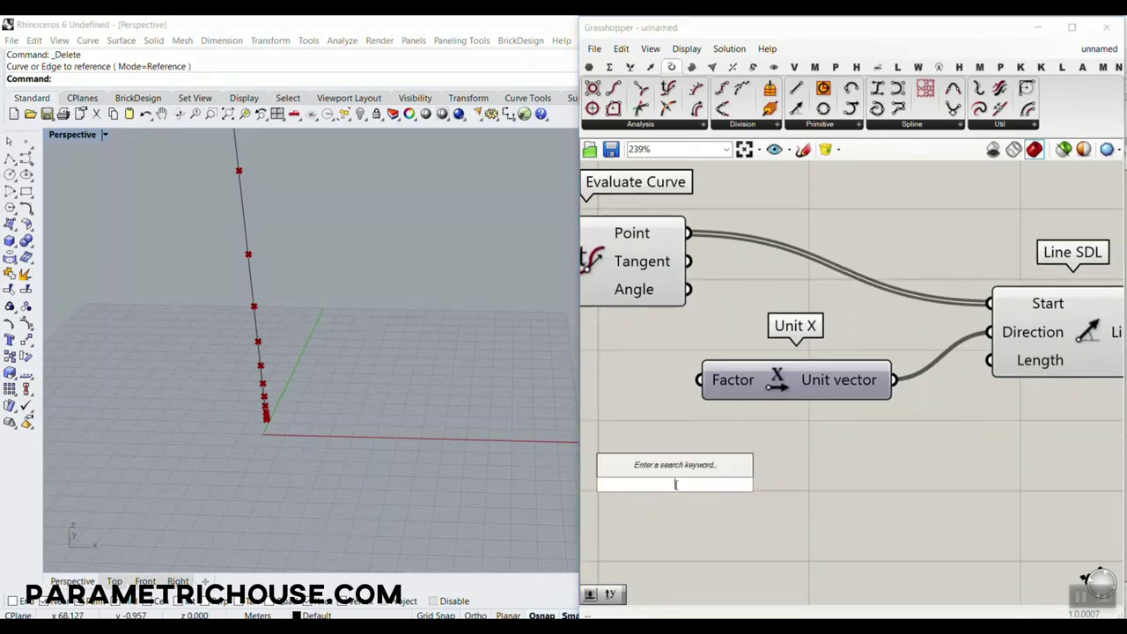
pyautogui.write('25.6')
pyautogui.press('Return')
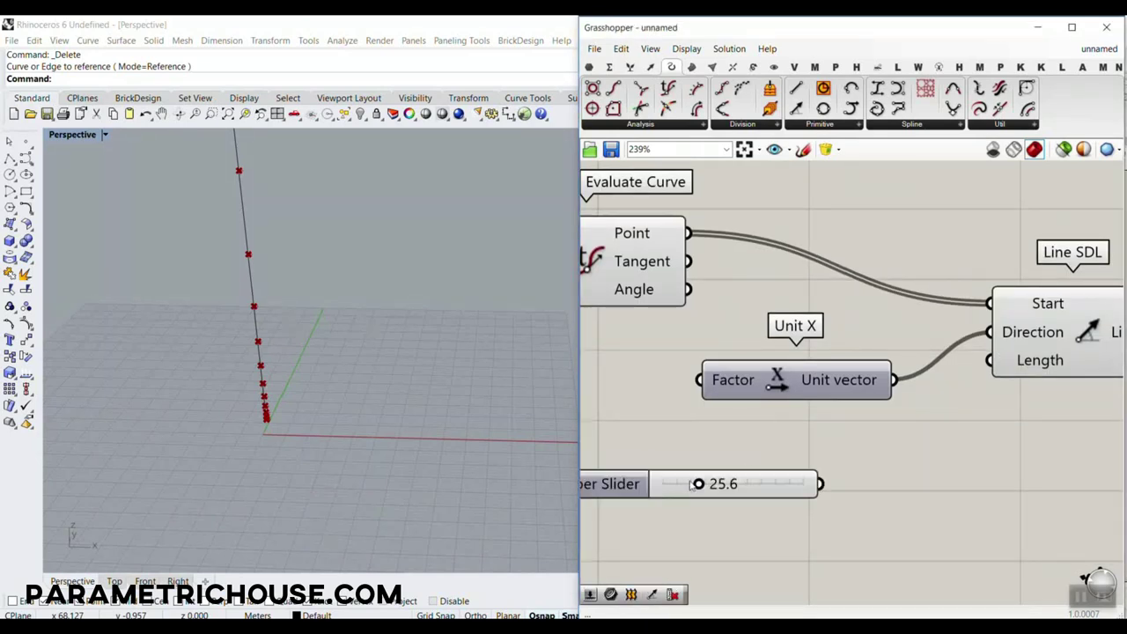
pyautogui.moveTo(833, 482); pyautogui.dragTo(998, 377)
pyautogui.moveTo(699, 484); pyautogui.dragTo(762, 483)
pyautogui.scroll(-3, 379, 405)
pyautogui.scroll(-5, 711, 384)
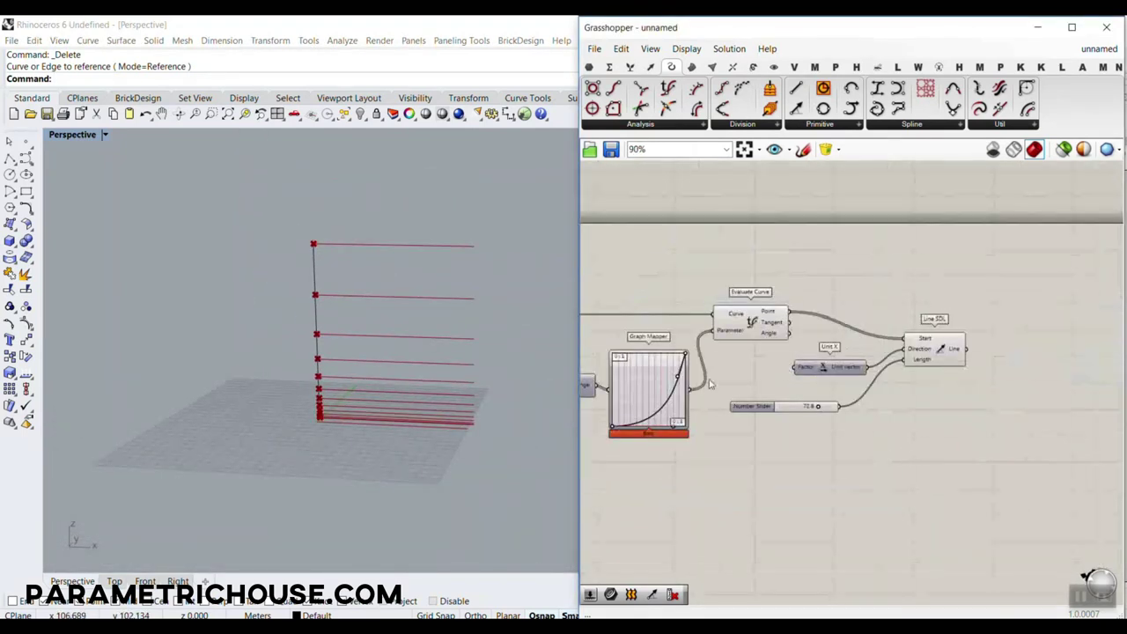
# - Scale the vertical Rhino line taller and move it up above the ground plane
pyautogui.moveTo(711, 384); pyautogui.dragTo(887, 382, button='right')
pyautogui.click(319, 344)
pyautogui.moveTo(319, 419); pyautogui.dragTo(327, 451)
pyautogui.click(414, 471)
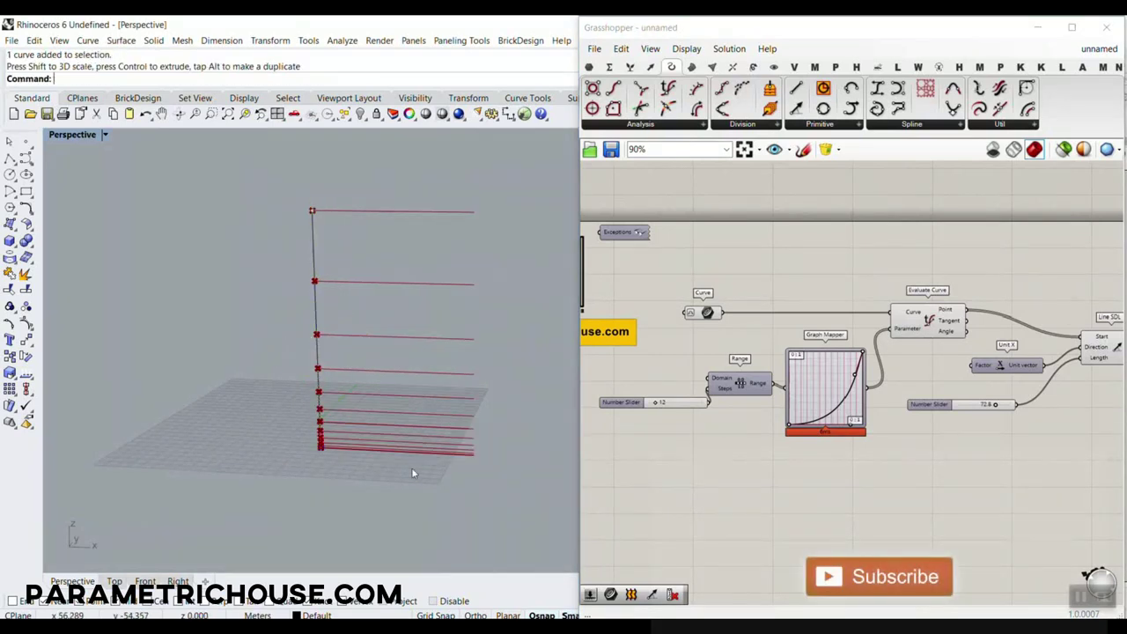
pyautogui.click(318, 372)
pyautogui.moveTo(316, 306); pyautogui.dragTo(315, 238)
pyautogui.click(342, 396)
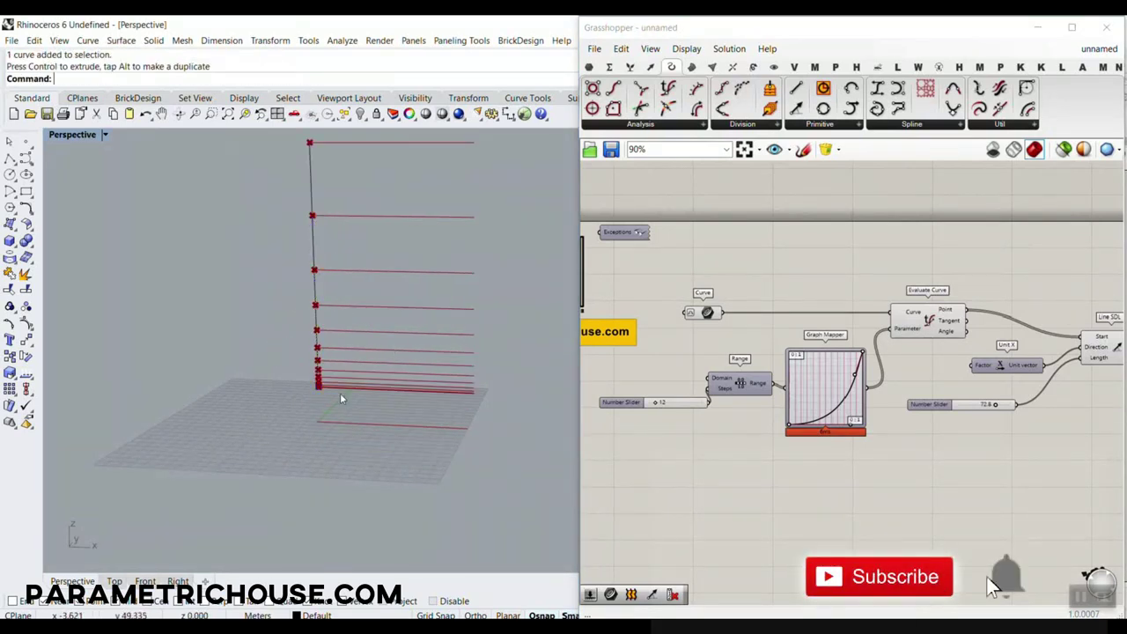
# - Set the slider feeding the Range component's Steps to 16
pyautogui.scroll(-3, 341, 399)
pyautogui.scroll(6, 617, 401)
pyautogui.moveTo(798, 410)
pyautogui.mouseDown()
pyautogui.moveTo(817, 409)
pyautogui.moveTo(786, 409)
pyautogui.moveTo(806, 409)
pyautogui.mouseUp()
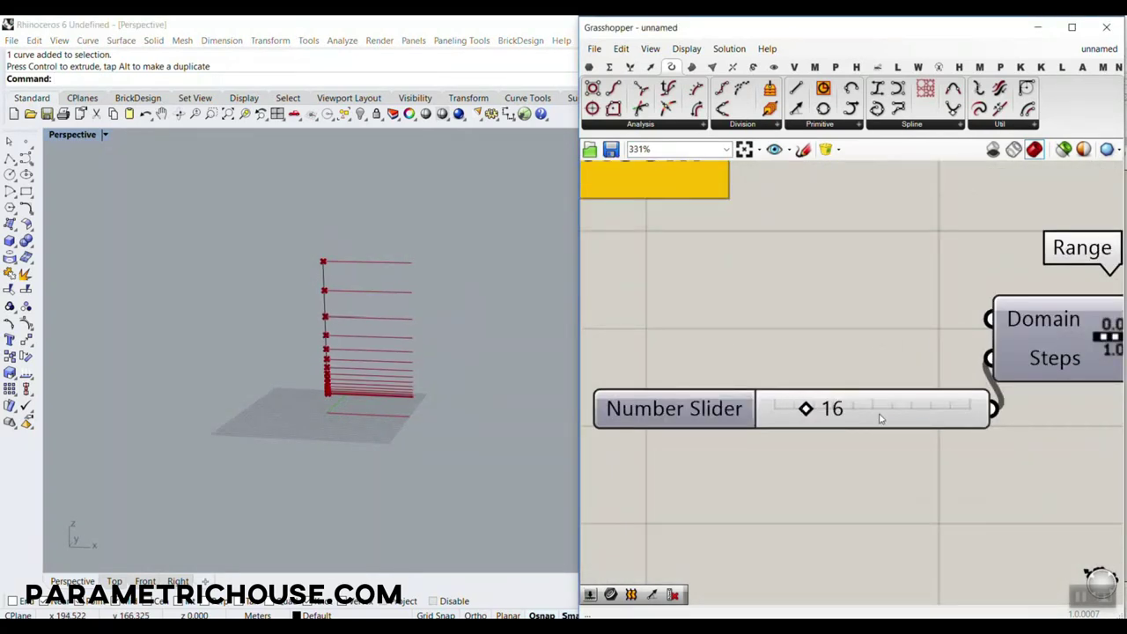
# - Reshape the Graph Mapper's Bezier curve by moving its upper handle to the graph's far edge, making the final rise steeper
pyautogui.scroll(-5, 881, 419)
pyautogui.scroll(6, 806, 361)
pyautogui.moveTo(806, 356); pyautogui.dragTo(855, 405)
pyautogui.moveTo(841, 229); pyautogui.dragTo(847, 381, button='right')
pyautogui.moveTo(857, 364); pyautogui.dragTo(888, 329)
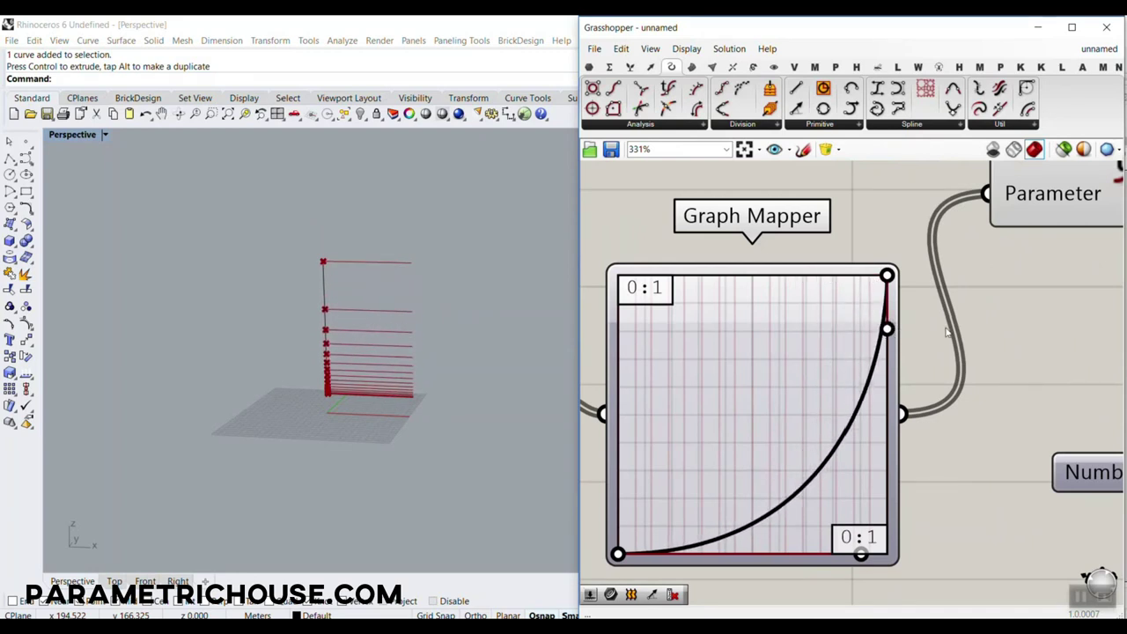
# - Switch to the browser to examine the lattice in the pencil office facade photo, and return to Rhino and Grasshopper
pyautogui.scroll(-5, 948, 332)
pyautogui.scroll(3, 801, 275)
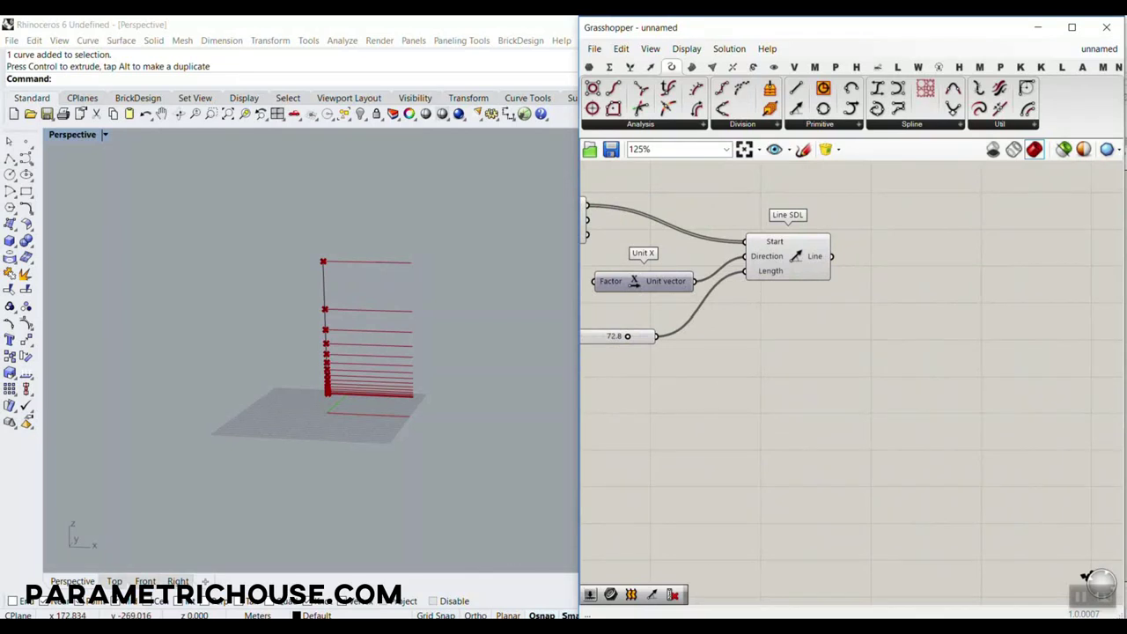
pyautogui.click(511, 572)
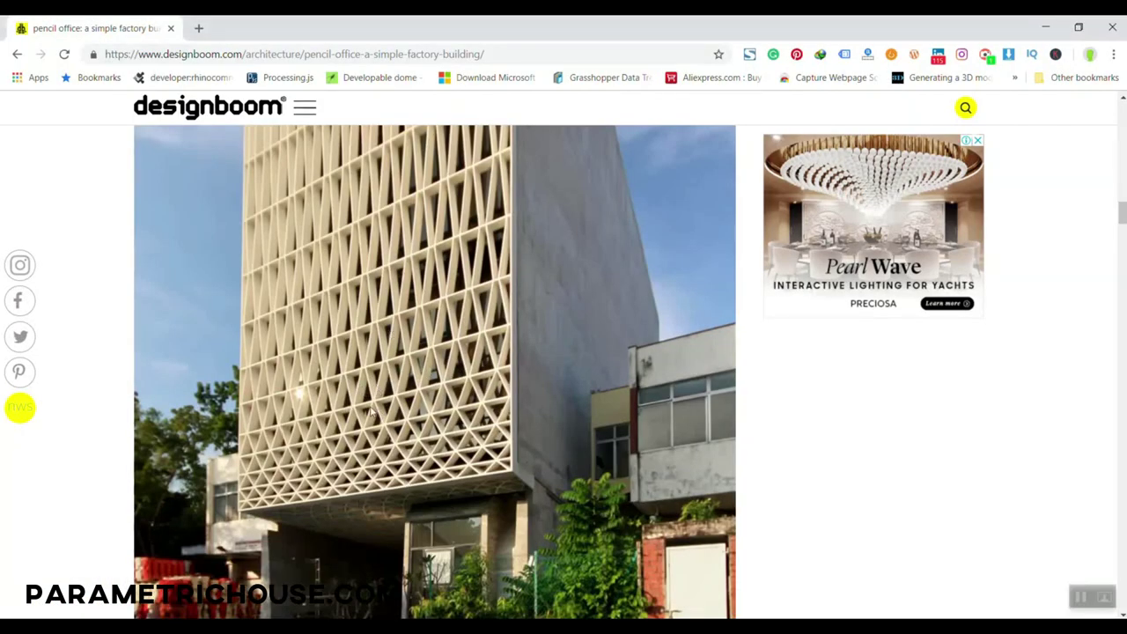
pyautogui.hotkey('alt', 'Tab')
# - Add a Divide Curve component, feed Line SDL's Line output into its Curve input and move it farther out
pyautogui.moveTo(394, 445); pyautogui.dragTo(377, 428, button='right')
pyautogui.scroll(7, 366, 365)
pyautogui.moveTo(362, 364); pyautogui.dragTo(416, 384, button='right')
pyautogui.scroll(3, 809, 340)
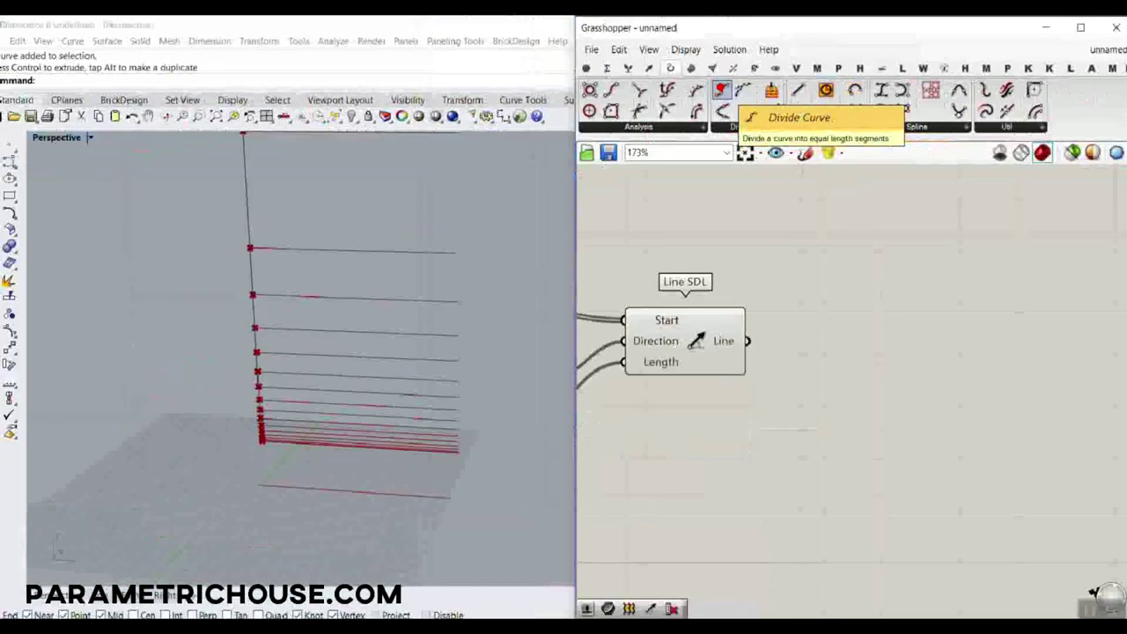
pyautogui.moveTo(721, 89); pyautogui.dragTo(830, 363)
pyautogui.moveTo(747, 335); pyautogui.dragTo(762, 344)
pyautogui.moveTo(816, 361); pyautogui.dragTo(980, 363)
# - Add a number slider entered as 5..10, connect it to Divide Curve's Count and divide each line into 9 segments
pyautogui.doubleClick(739, 446)
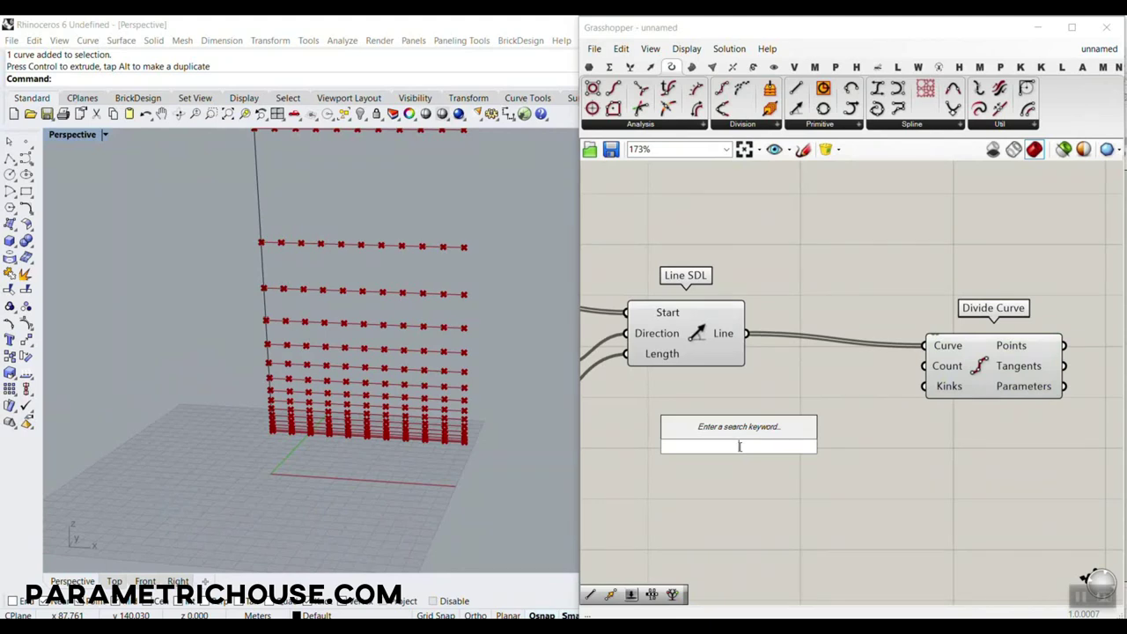
pyautogui.write('5..10')
pyautogui.press('Return')
pyautogui.moveTo(847, 447); pyautogui.dragTo(923, 365)
pyautogui.moveTo(735, 448); pyautogui.dragTo(768, 447)
# - Examine the data tree of Divide Curve's Points output against the rows of points in the viewport
pyautogui.moveTo(956, 304); pyautogui.dragTo(726, 220, button='right')
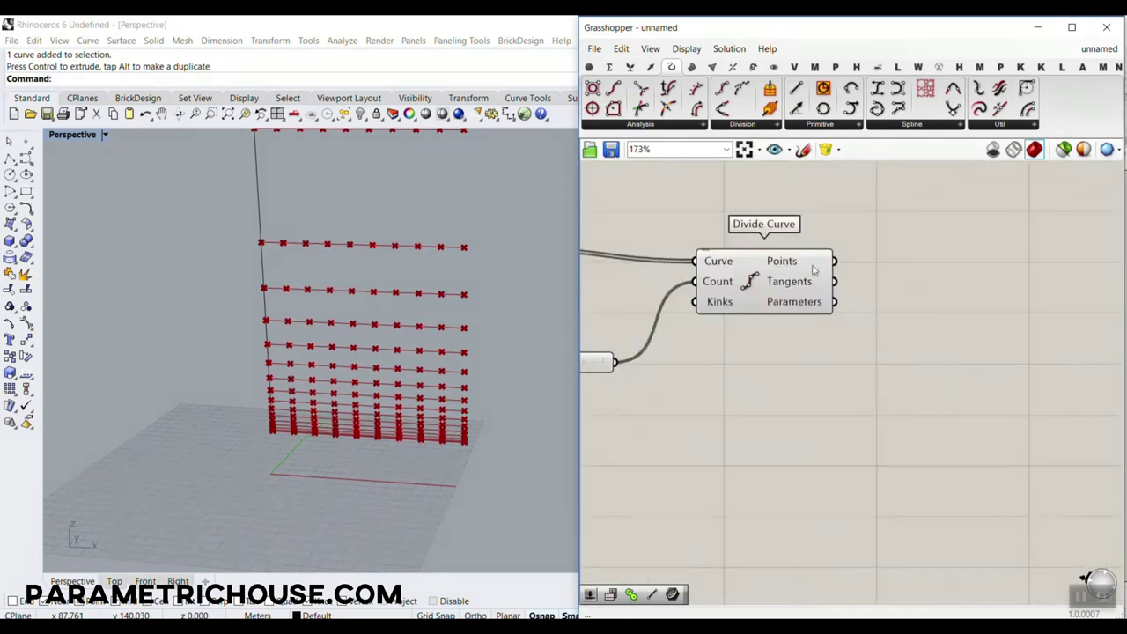
pyautogui.moveTo(796, 262)
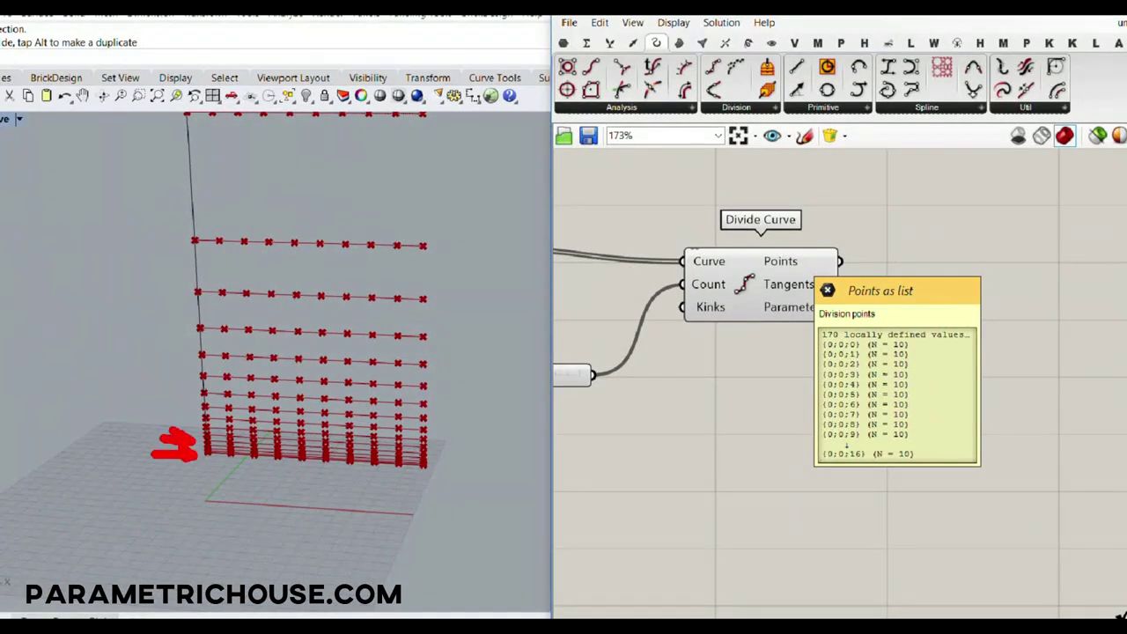
pyautogui.moveTo(172, 423)
pyautogui.mouseDown()
pyautogui.moveTo(164, 277)
pyautogui.moveTo(194, 314)
pyautogui.mouseUp()
pyautogui.moveTo(837, 475); pyautogui.dragTo(862, 468)
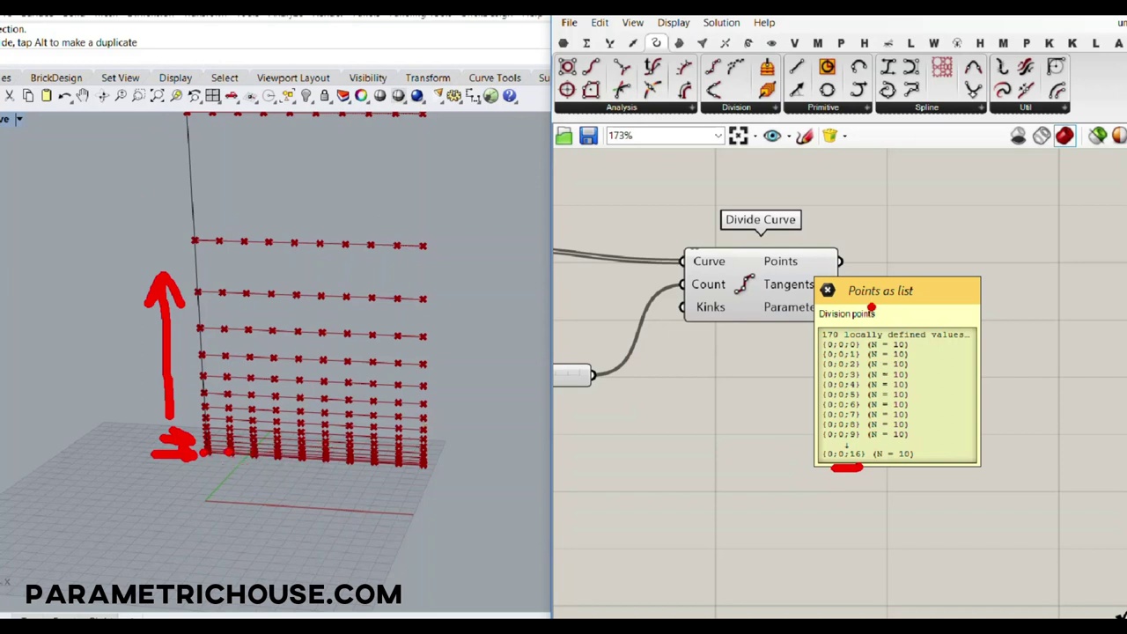
pyautogui.moveTo(957, 243)
pyautogui.mouseDown()
pyautogui.moveTo(1075, 51)
pyautogui.moveTo(1074, 99)
pyautogui.mouseUp()
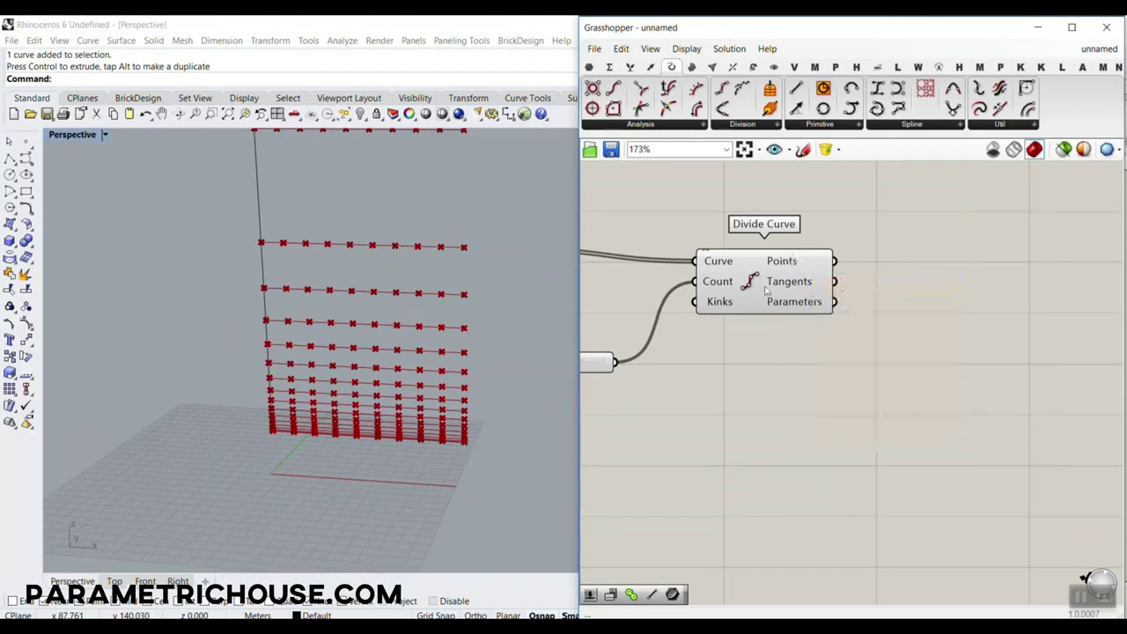
pyautogui.scroll(6, 323, 461)
pyautogui.moveTo(282, 468); pyautogui.dragTo(313, 487, button='right')
pyautogui.scroll(-5, 271, 505)
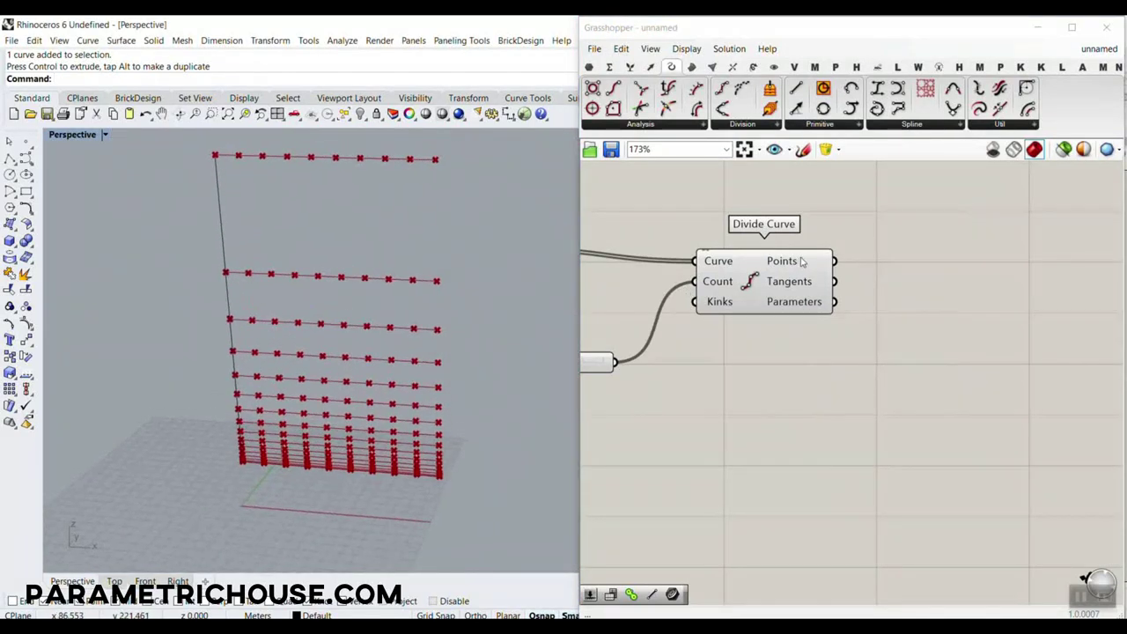
# - Apply Simplify to Divide Curve's Points output
pyautogui.moveTo(801, 259); pyautogui.dragTo(736, 310, button='right')
pyautogui.scroll(3, 736, 309)
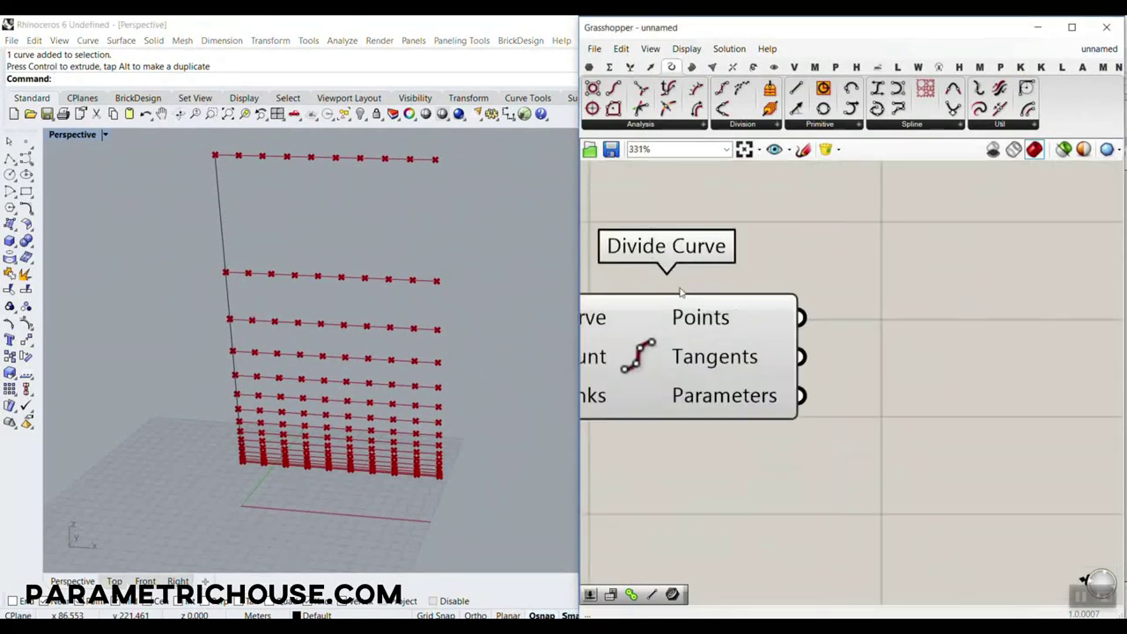
pyautogui.rightClick(730, 321)
pyautogui.click(775, 401)
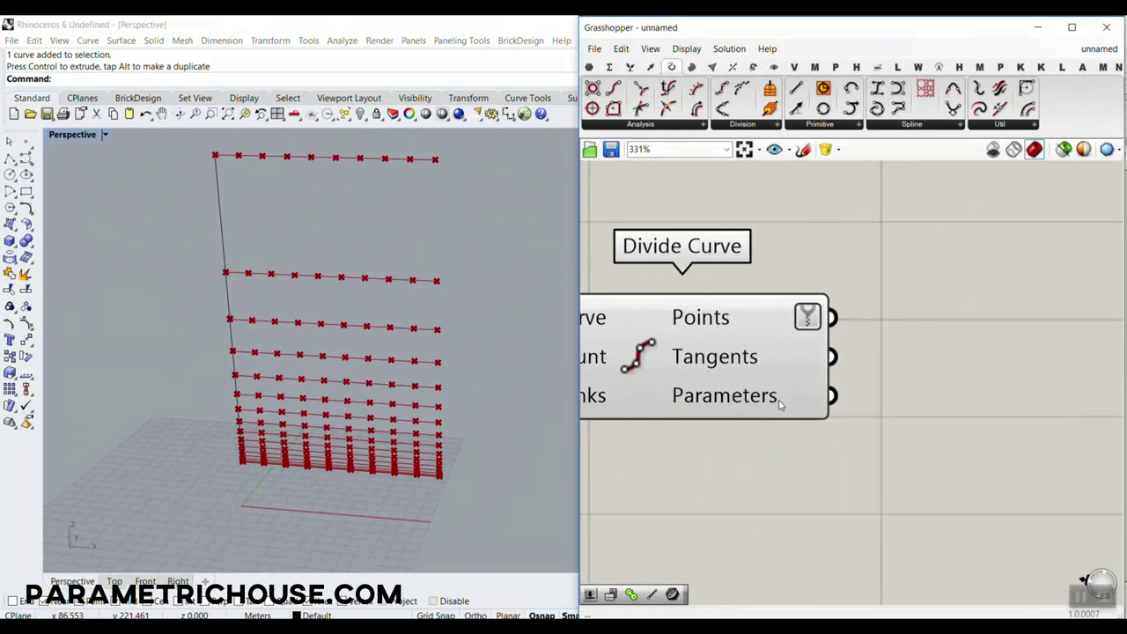
pyautogui.moveTo(754, 319); pyautogui.dragTo(756, 253, button='right')
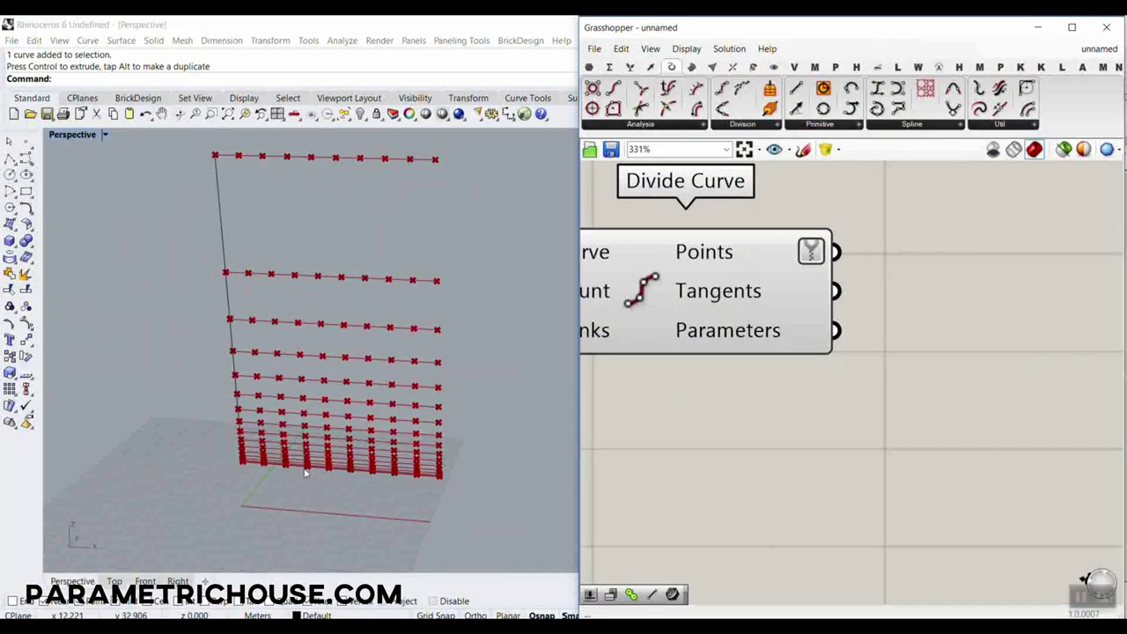
# - Examine the grid's lower rows up close and trace diagonals linking each point to the next point one row up
pyautogui.scroll(5, 323, 467)
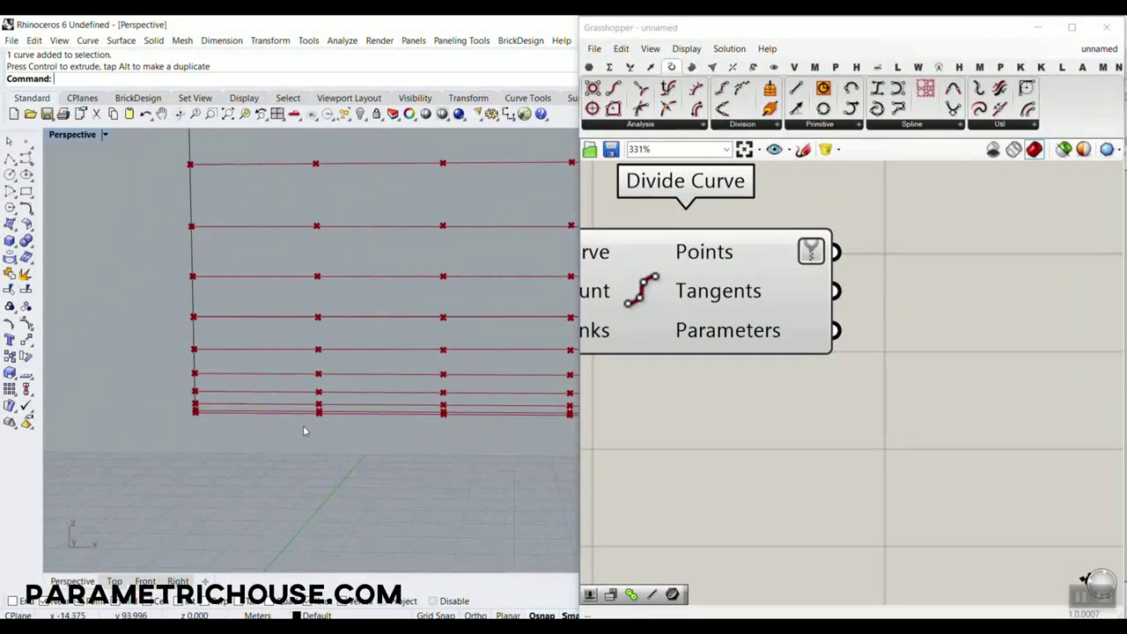
pyautogui.scroll(2, 337, 335)
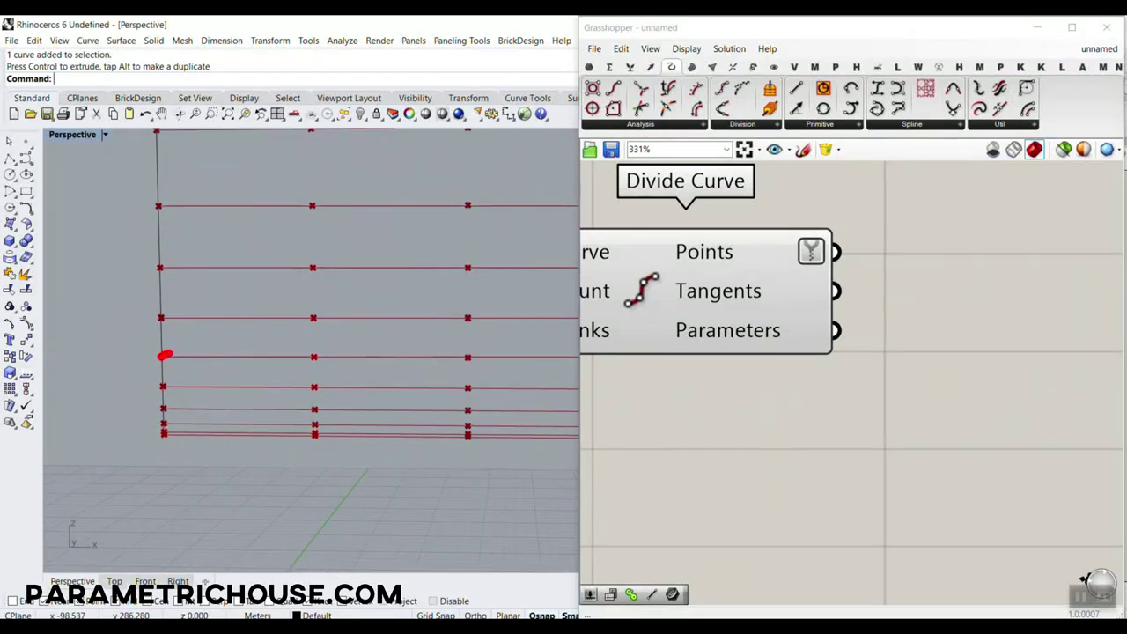
pyautogui.moveTo(173, 355)
pyautogui.mouseDown()
pyautogui.moveTo(448, 276)
pyautogui.moveTo(541, 241)
pyautogui.moveTo(564, 219)
pyautogui.moveTo(560, 252)
pyautogui.mouseUp()
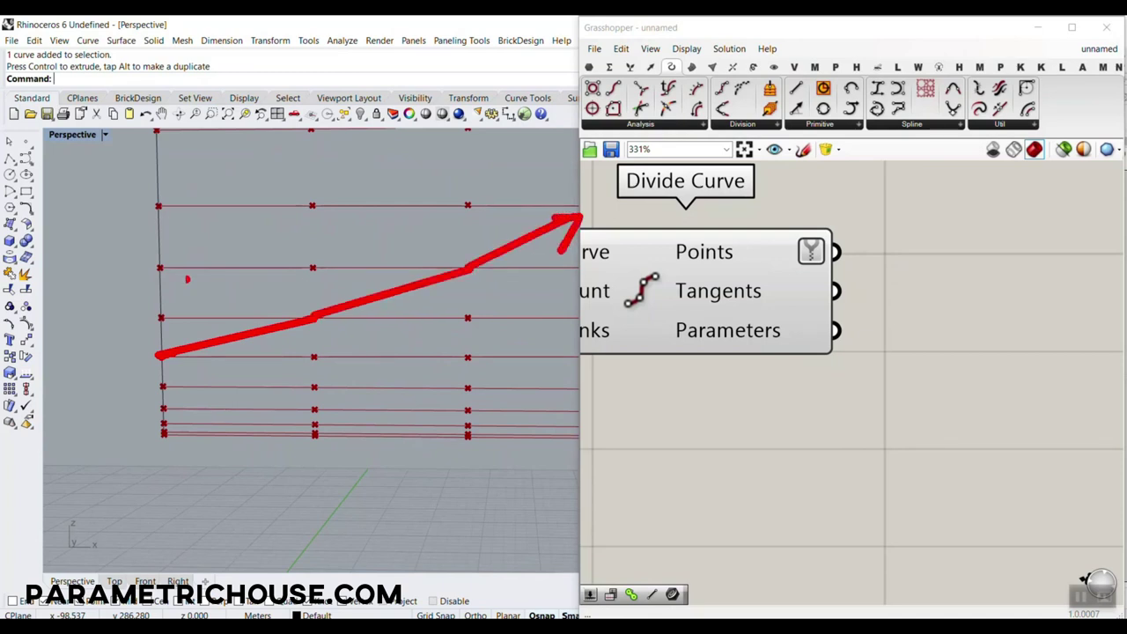
pyautogui.moveTo(160, 266)
pyautogui.mouseDown()
pyautogui.moveTo(310, 207)
pyautogui.moveTo(292, 254)
pyautogui.mouseUp()
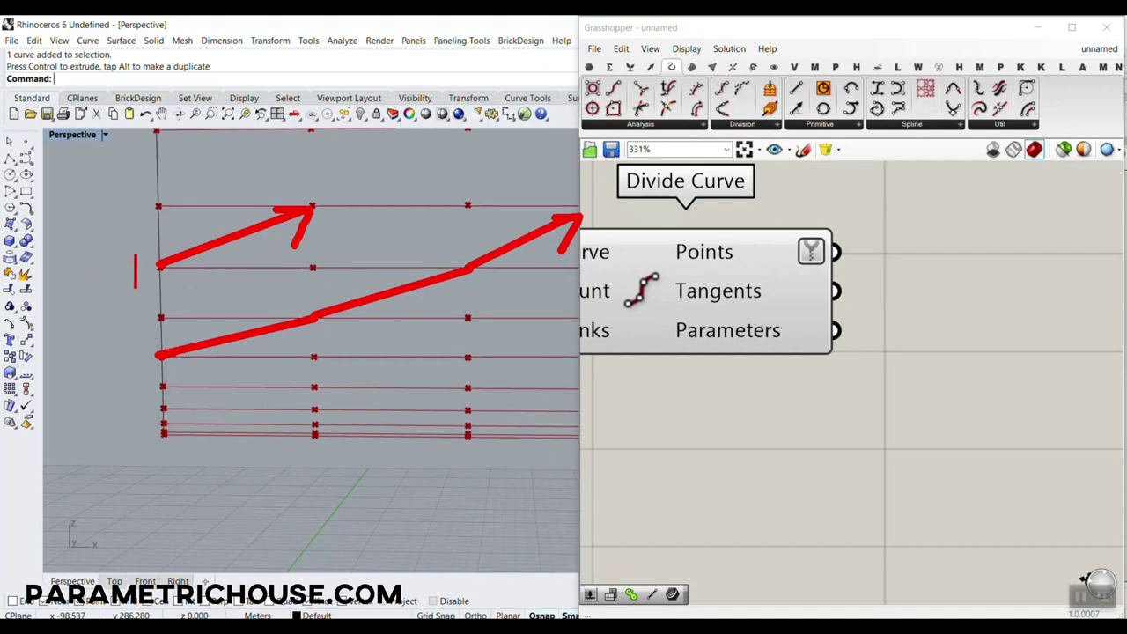
pyautogui.moveTo(142, 255)
pyautogui.mouseDown()
pyautogui.moveTo(142, 287)
pyautogui.moveTo(154, 284)
pyautogui.mouseUp()
pyautogui.press('Escape')
pyautogui.click(109, 278)
pyautogui.write('{7}')
pyautogui.click(96, 213)
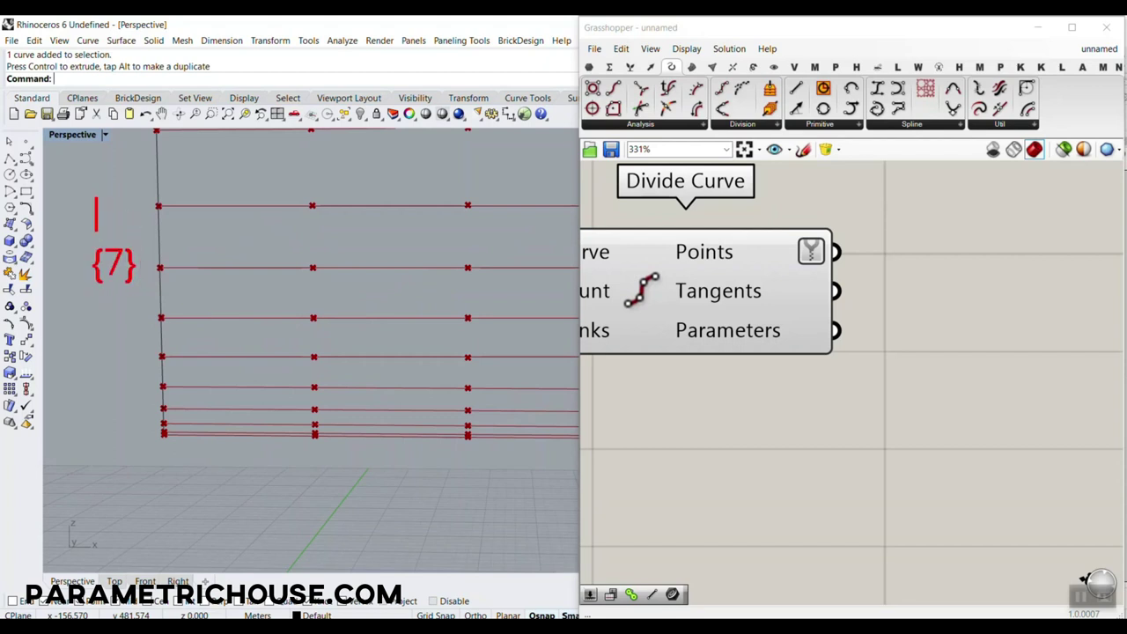
pyautogui.write('{8}')
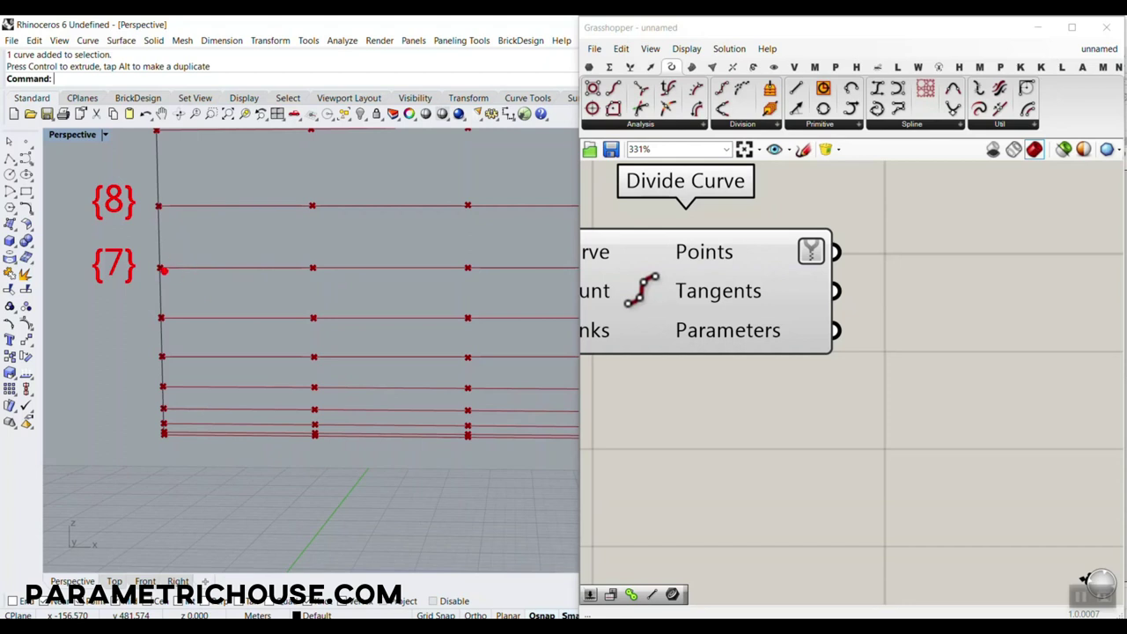
pyautogui.press('t')
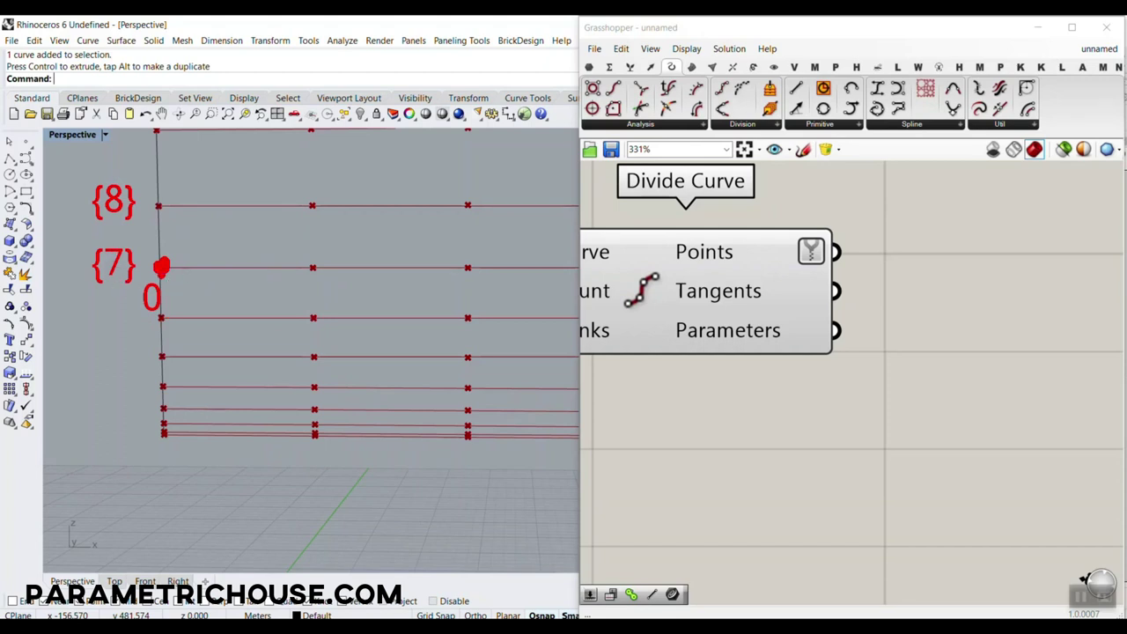
pyautogui.write('t1')
pyautogui.press('Escape')
pyautogui.moveTo(164, 266); pyautogui.dragTo(257, 212)
pyautogui.moveTo(191, 236)
pyautogui.mouseDown()
pyautogui.moveTo(170, 266)
pyautogui.moveTo(204, 263)
pyautogui.mouseUp()
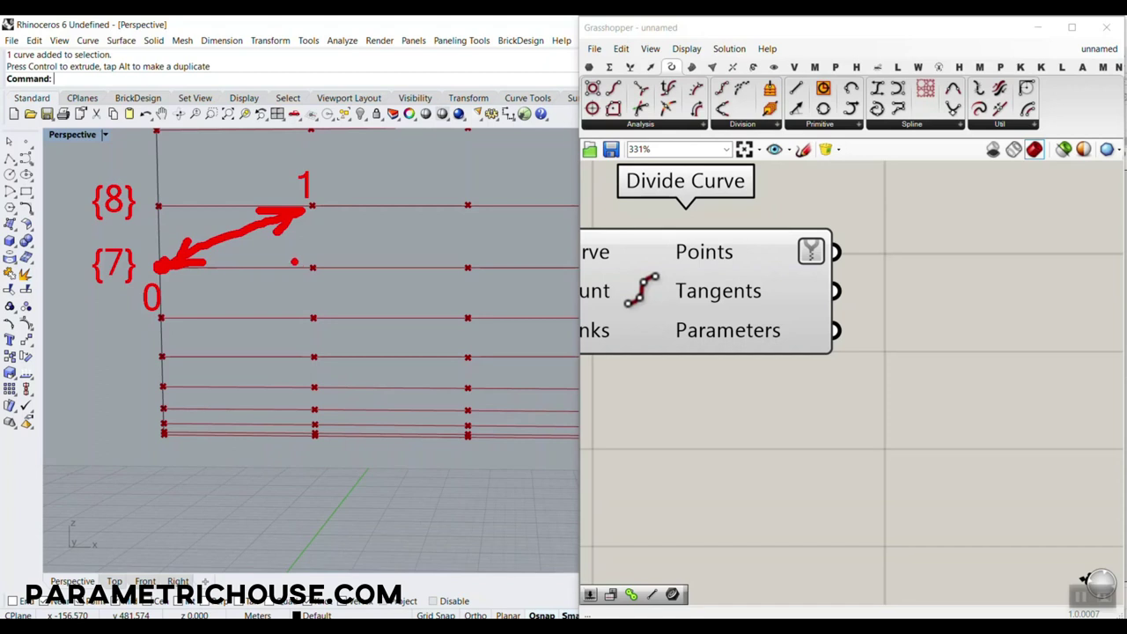
pyautogui.press('Escape')
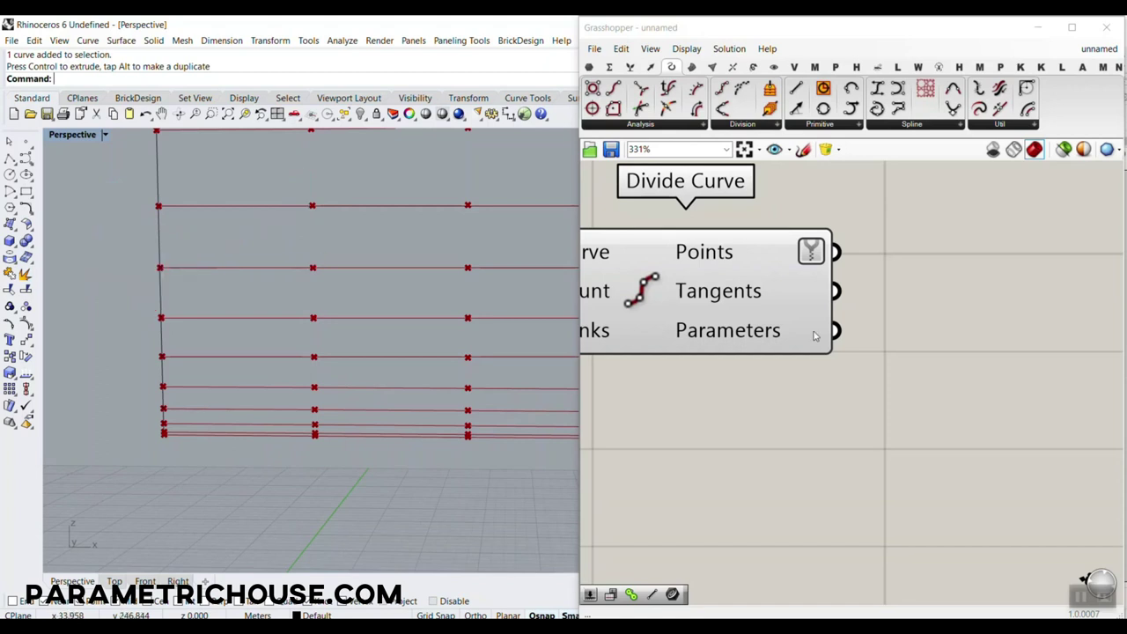
# - Review the available data tree components, focusing on Relative Item, Relative Items and Split Tree
pyautogui.click(630, 67)
pyautogui.click(917, 124)
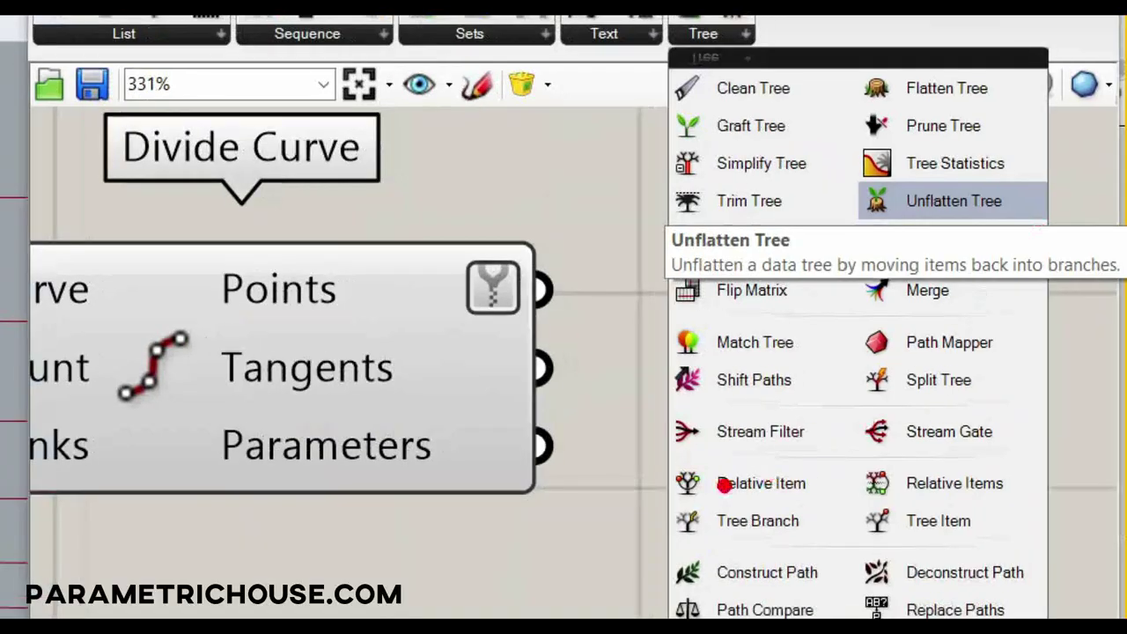
pyautogui.keyDown('ctrl'); pyautogui.moveTo(625, 436); pyautogui.dragTo(1048, 521); pyautogui.keyUp('ctrl')
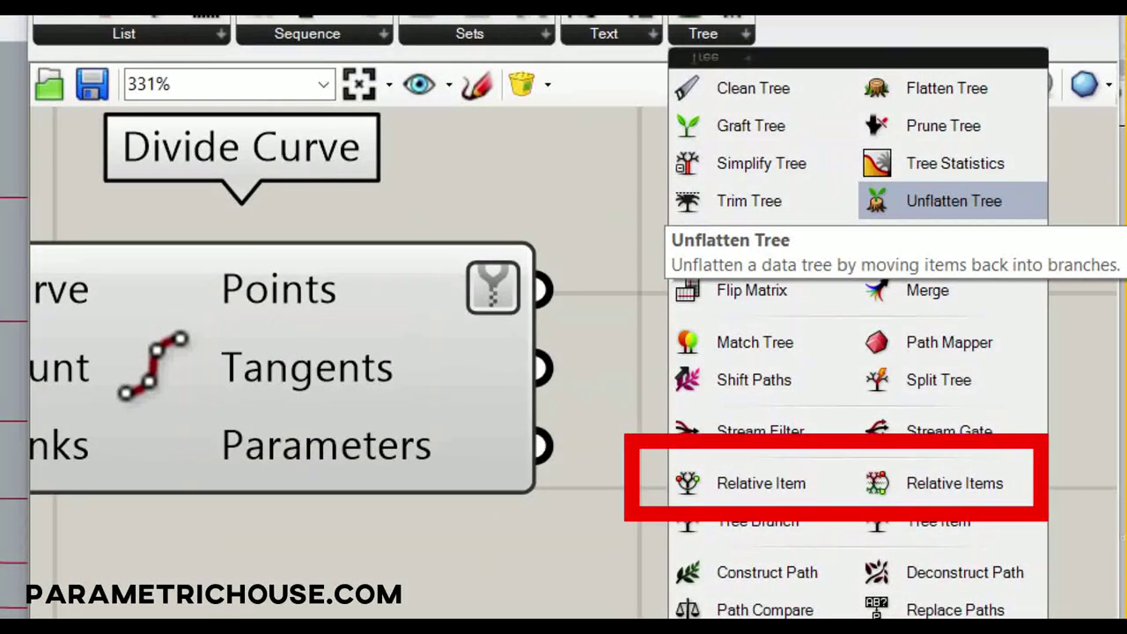
pyautogui.moveTo(798, 466); pyautogui.dragTo(861, 388)
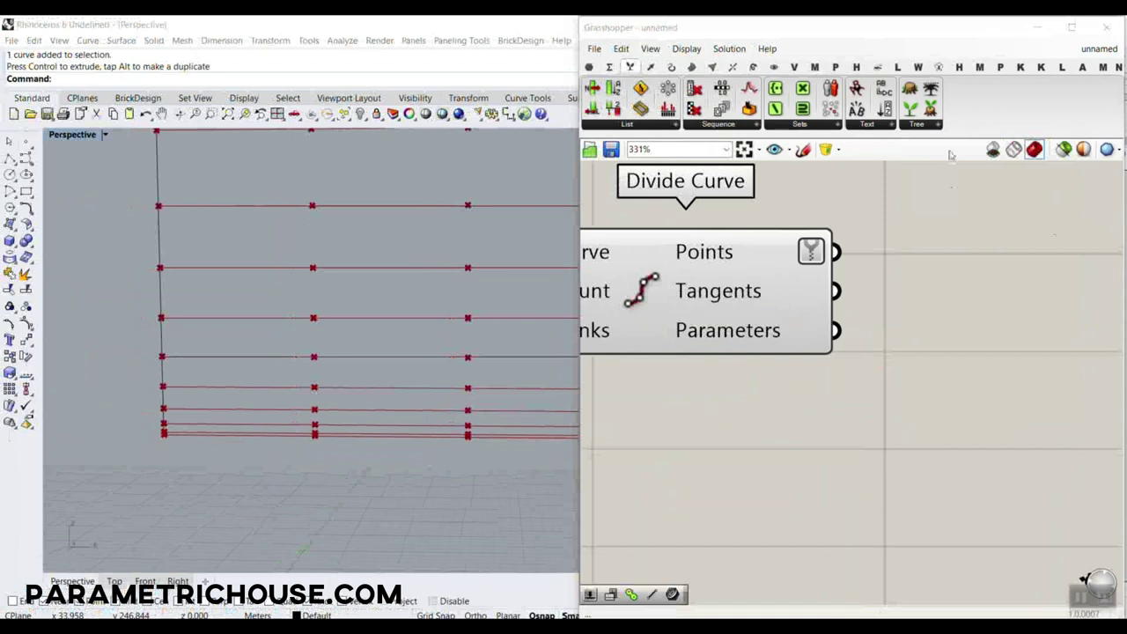
pyautogui.click(936, 126)
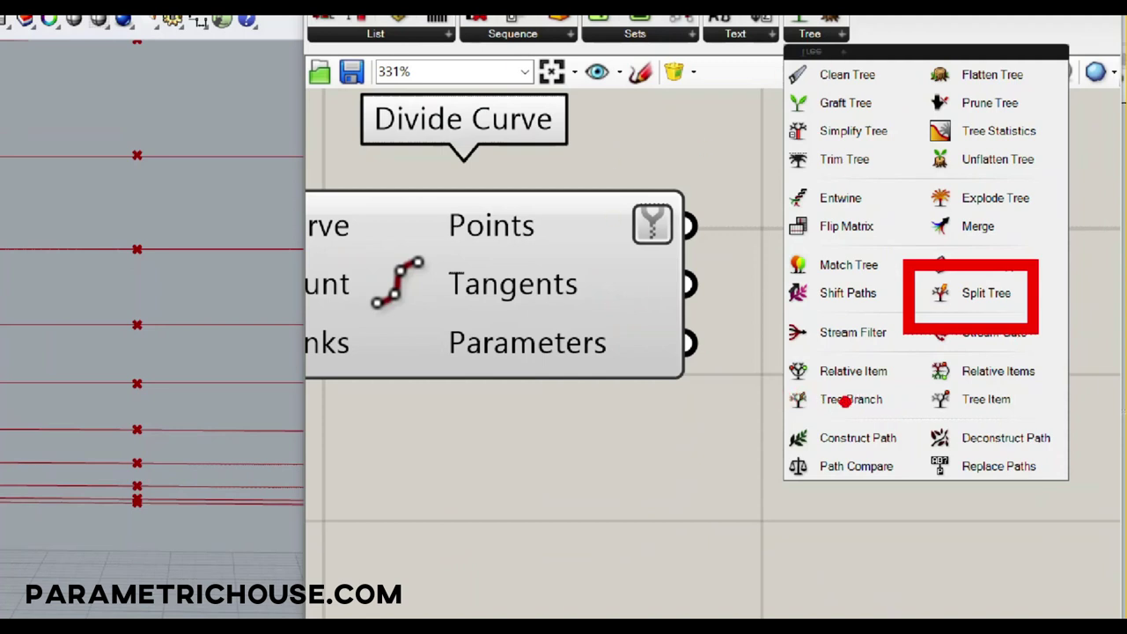
pyautogui.moveTo(782, 398); pyautogui.dragTo(1039, 389)
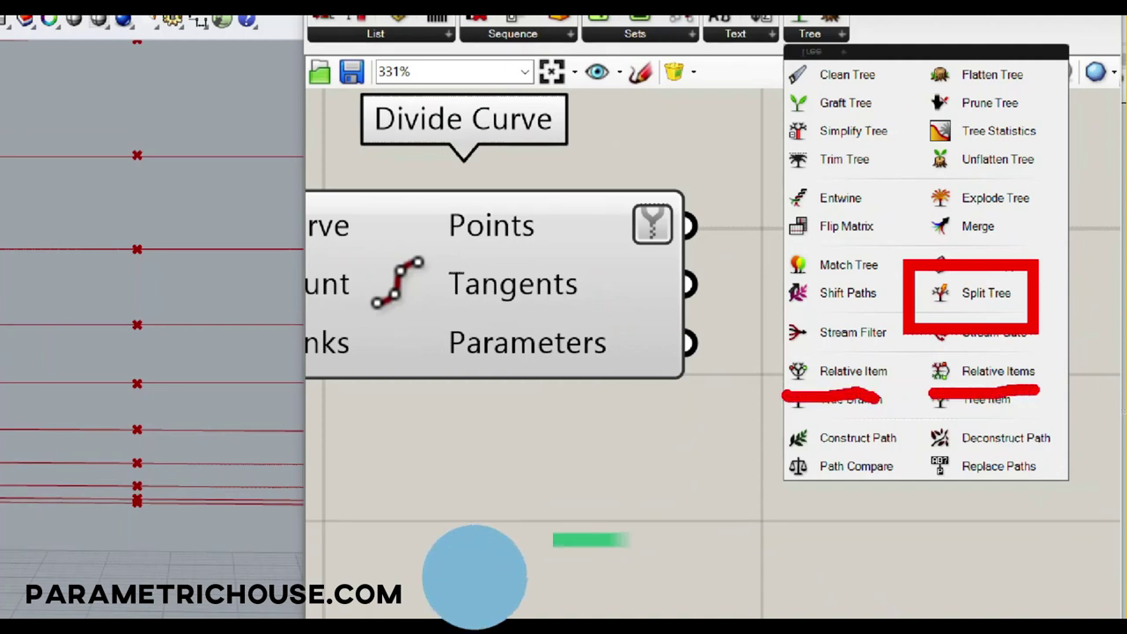
pyautogui.moveTo(1056, 480)
pyautogui.mouseDown()
pyautogui.moveTo(1048, 447)
pyautogui.moveTo(916, 466)
pyautogui.moveTo(1053, 475)
pyautogui.mouseUp()
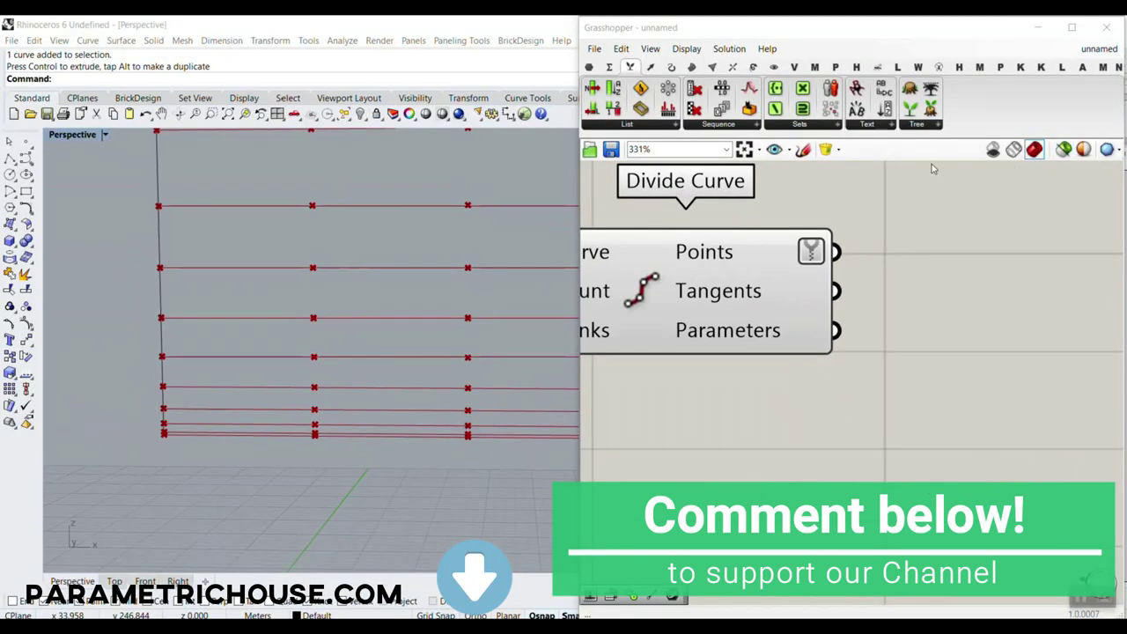
# - Add a Relative Item component beside Divide Curve and feed Divide Curve's Points output into its Tree input
pyautogui.click(936, 125)
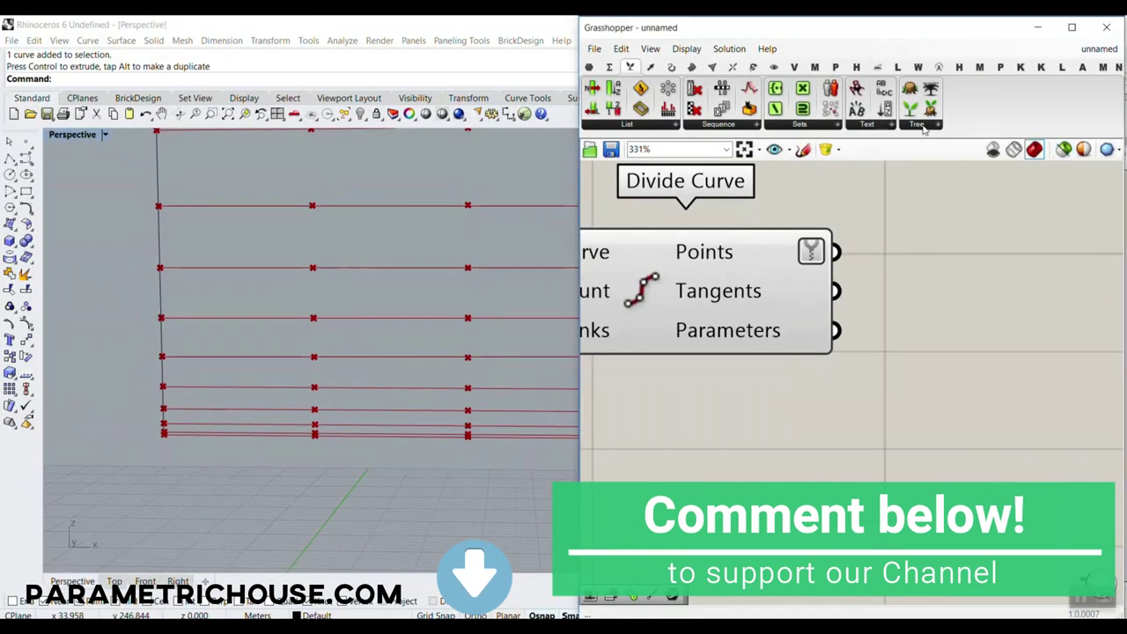
pyautogui.click(957, 349)
pyautogui.click(1029, 430)
pyautogui.moveTo(946, 378); pyautogui.dragTo(831, 357, button='right')
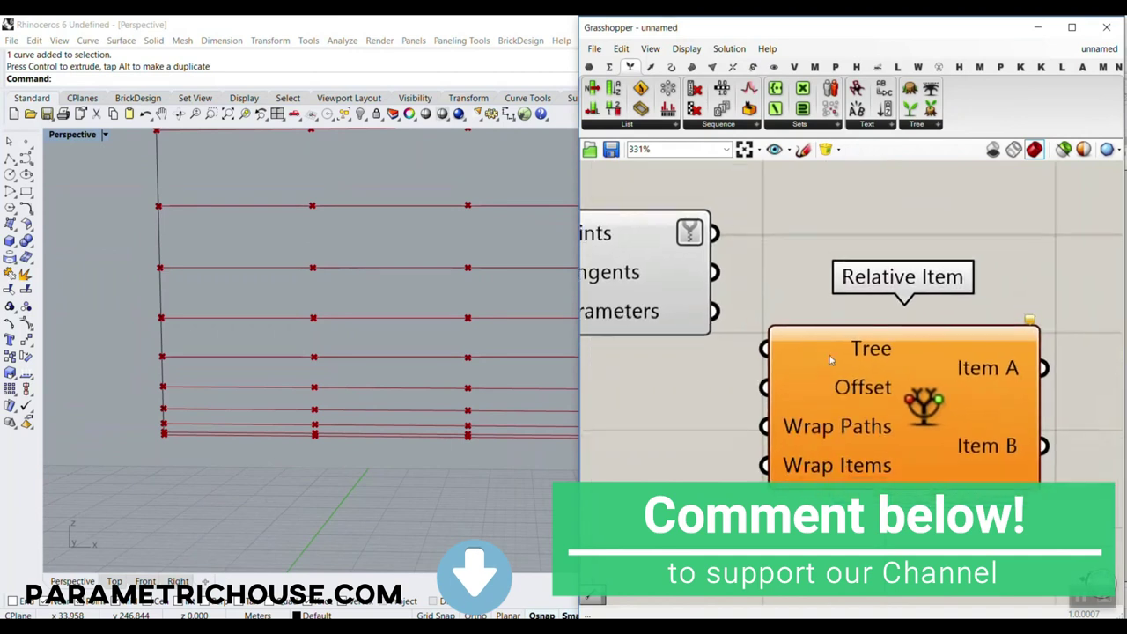
pyautogui.scroll(-4, 831, 358)
pyautogui.moveTo(770, 292); pyautogui.dragTo(891, 312)
pyautogui.scroll(3, 892, 312)
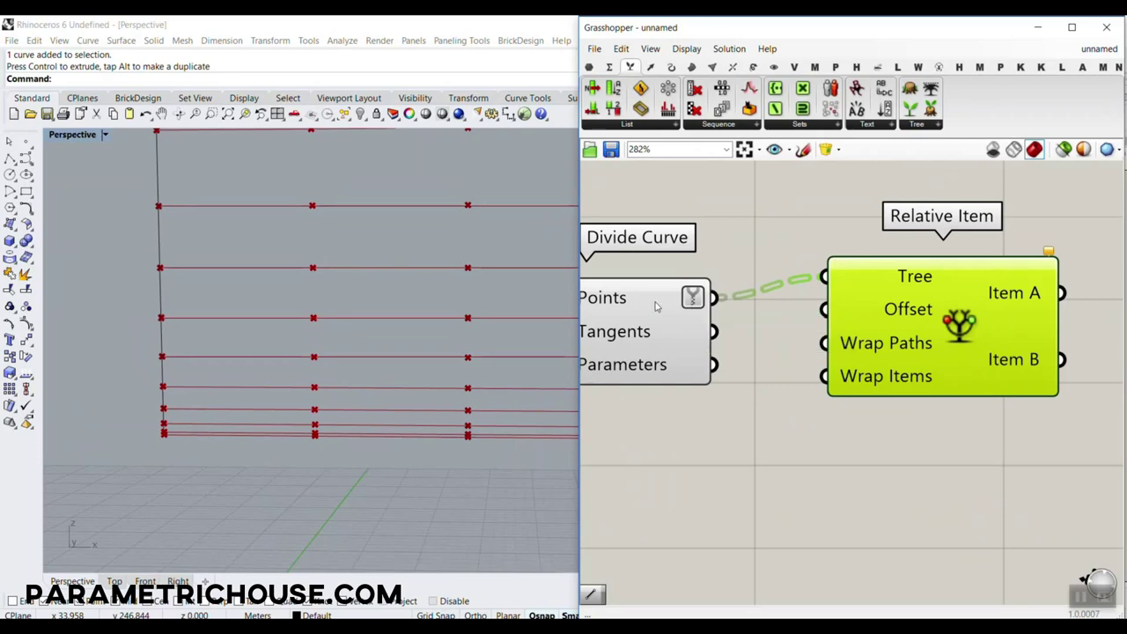
# - Examine Relative Item's Offset input and work out its text format of a path offset and an item offset
pyautogui.moveTo(660, 305)
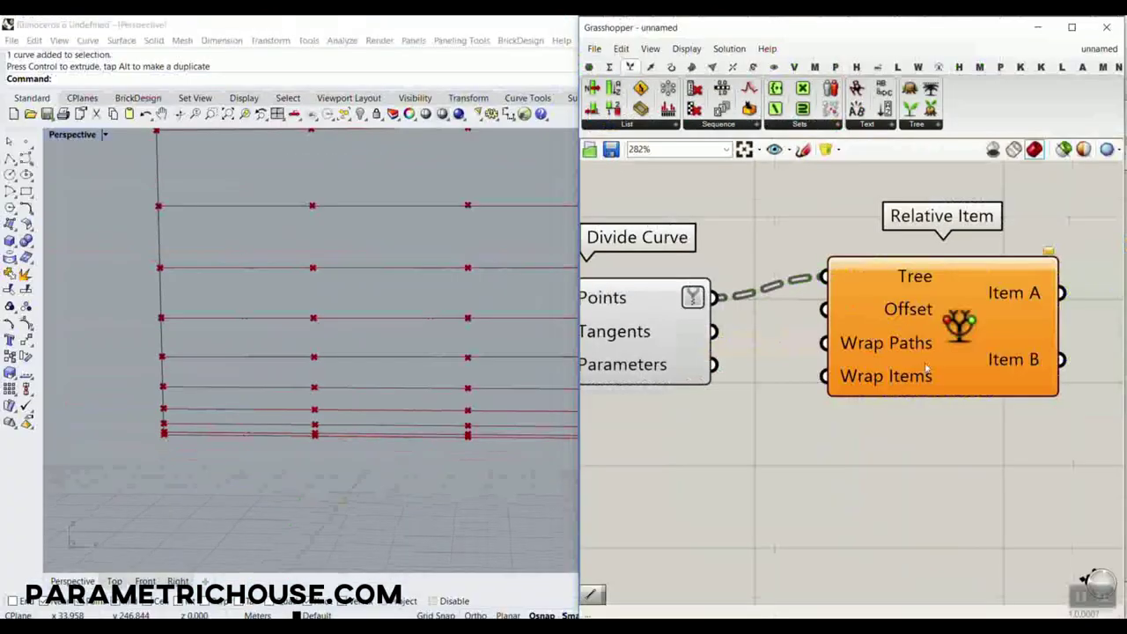
pyautogui.moveTo(895, 379); pyautogui.dragTo(836, 287, button='right')
pyautogui.scroll(-2, 837, 291)
pyautogui.click(846, 359)
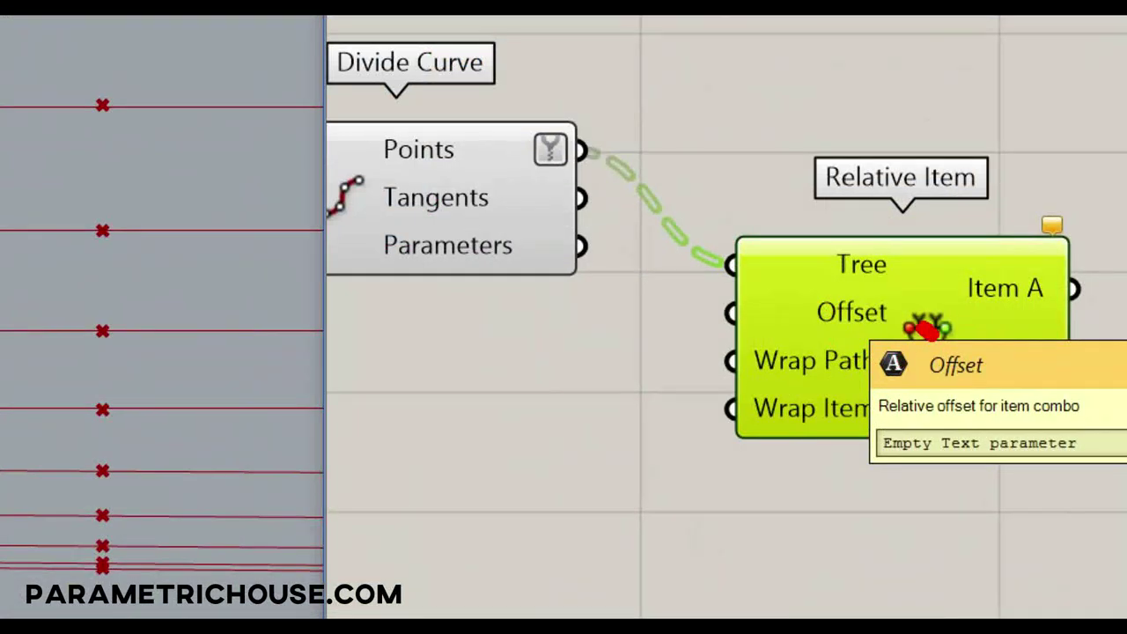
pyautogui.moveTo(925, 330)
pyautogui.mouseDown()
pyautogui.moveTo(925, 396)
pyautogui.moveTo(908, 282)
pyautogui.mouseUp()
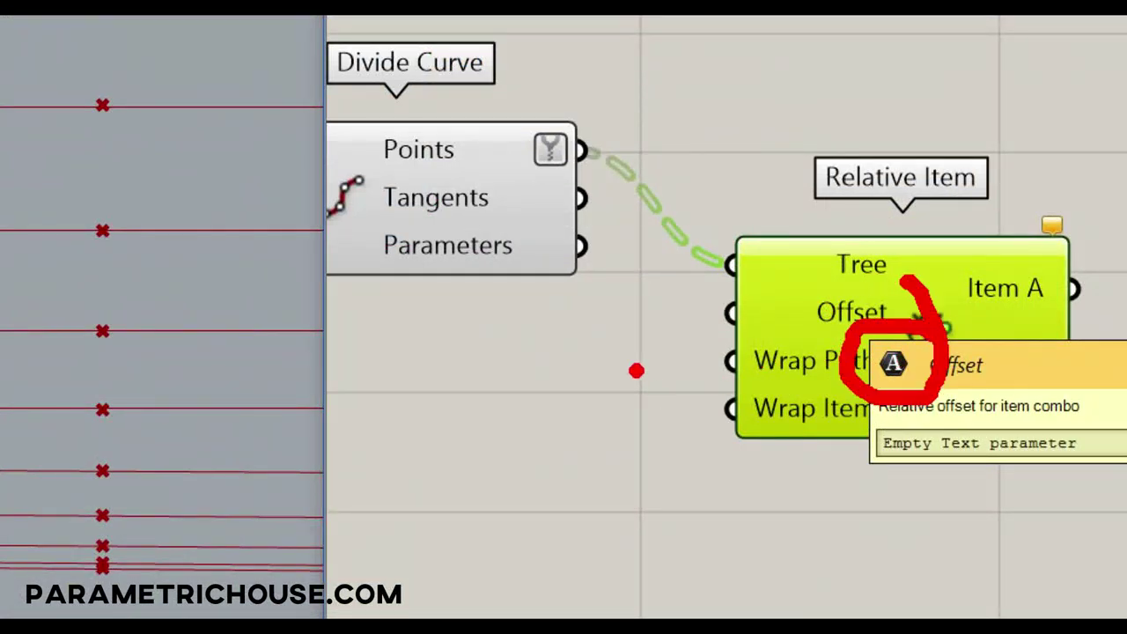
pyautogui.write('t')
pyautogui.write('?')
pyautogui.press('Escape')
pyautogui.press('t')
pyautogui.scroll(5, 442, 532)
pyautogui.scroll(2, 394, 534)
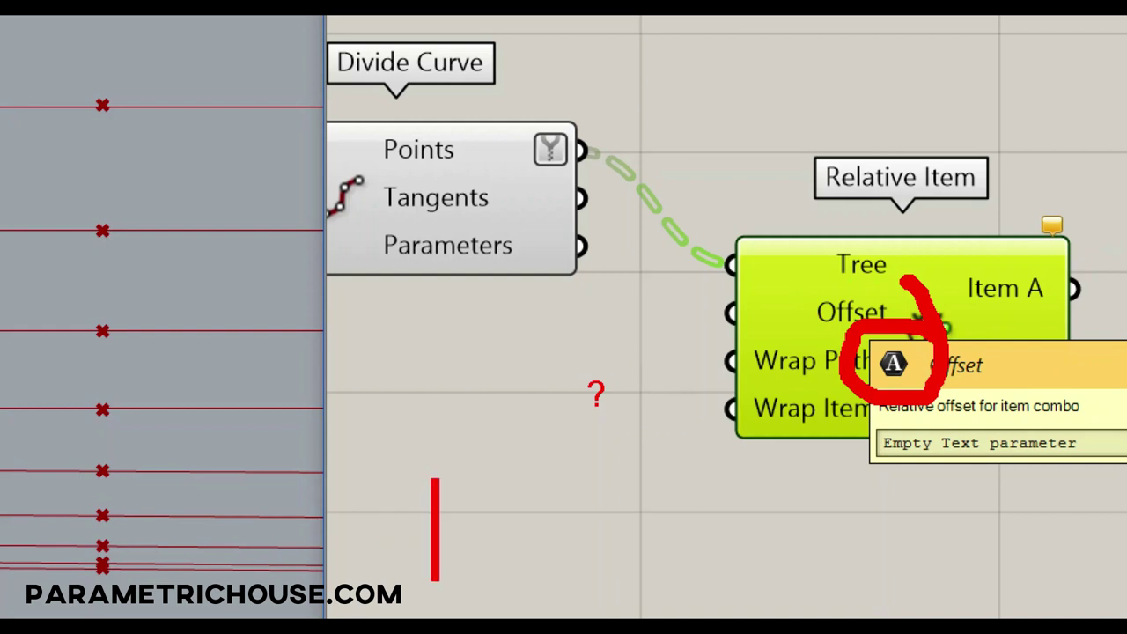
pyautogui.write('{')
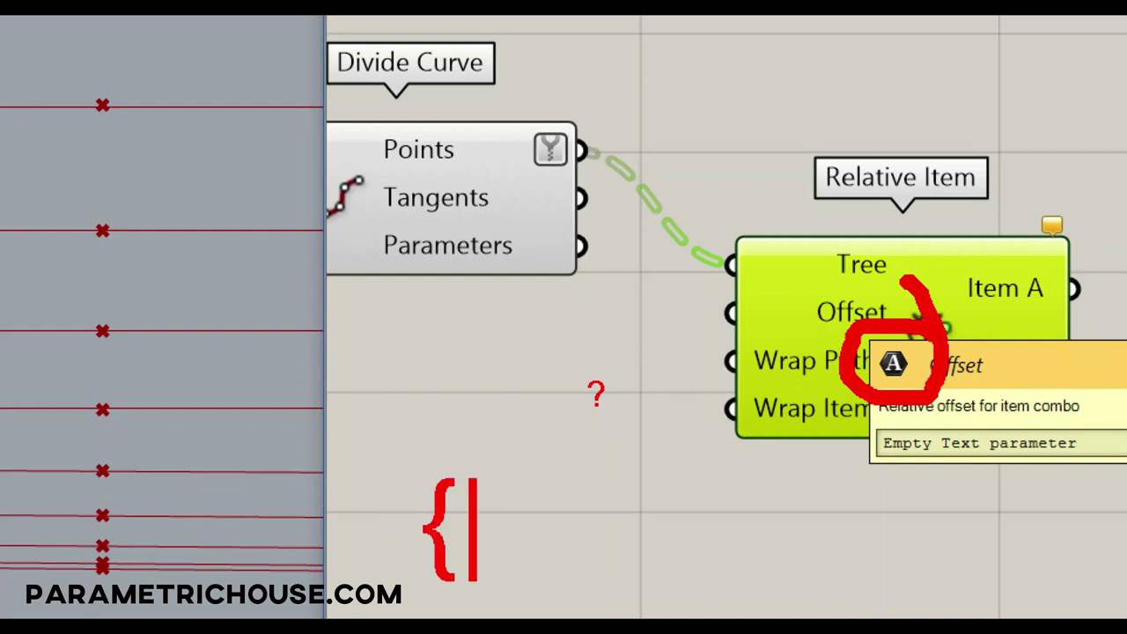
pyautogui.write('...} (')
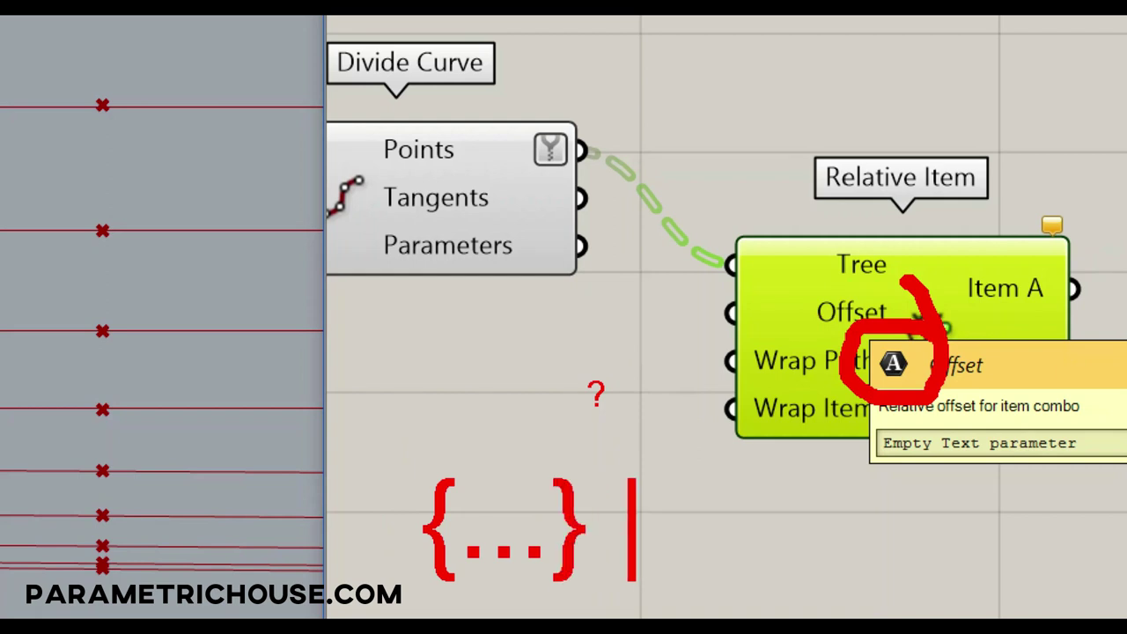
pyautogui.write('/')
pyautogui.press('BackSpace')
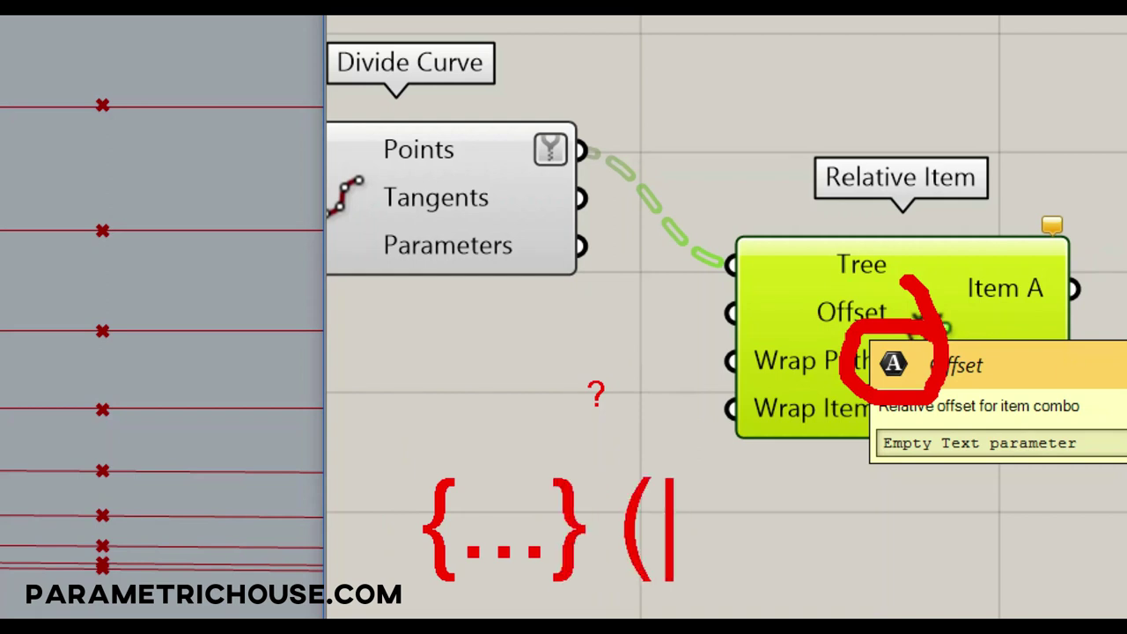
pyautogui.write('...)')
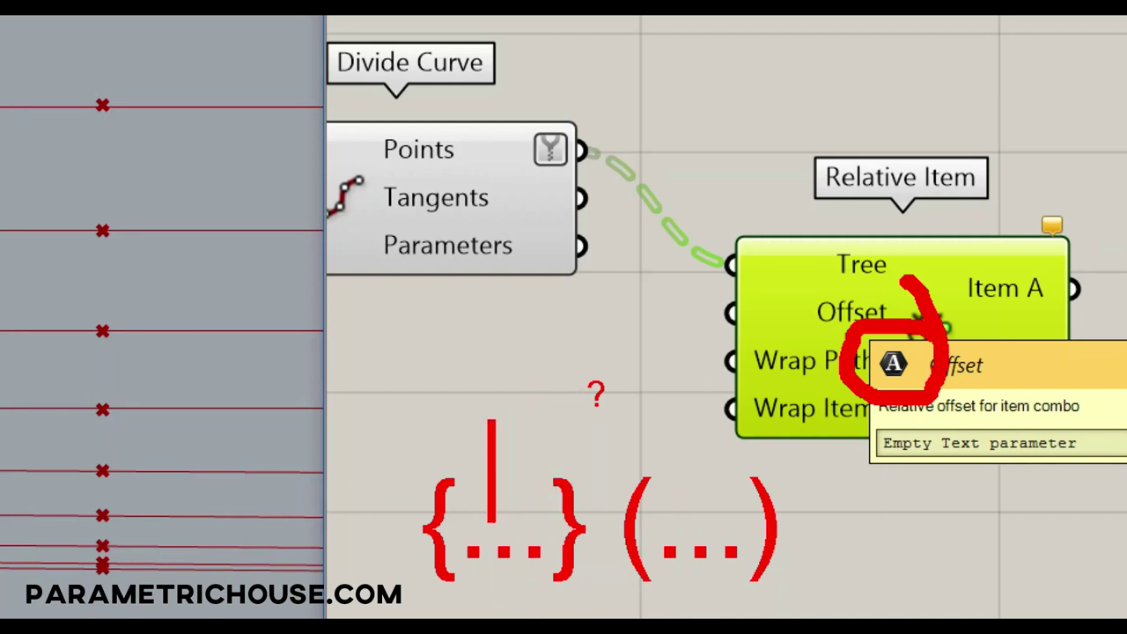
pyautogui.press('Escape')
pyautogui.press('Escape')
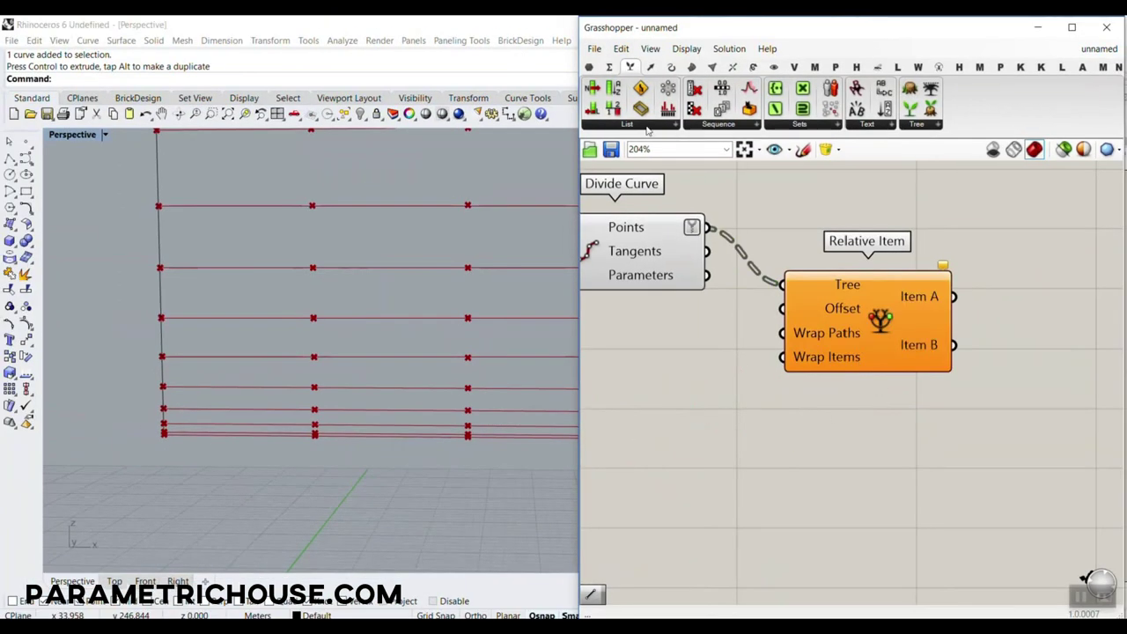
# - Place a Scribble note below Relative Item with the text {+1} (+1)
pyautogui.click(589, 67)
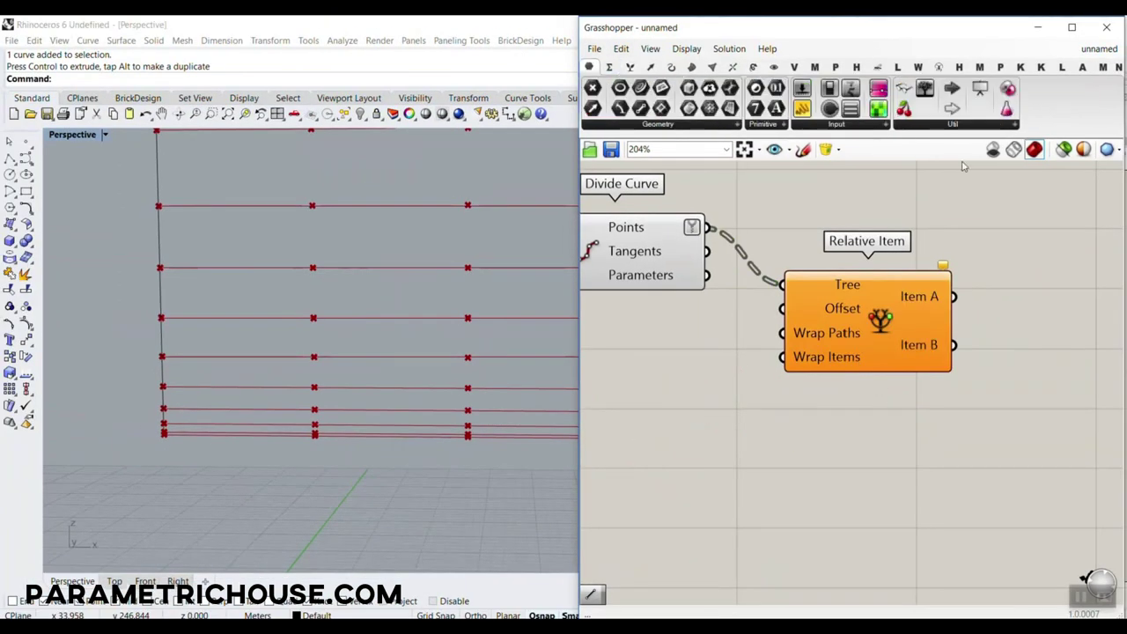
pyautogui.click(927, 126)
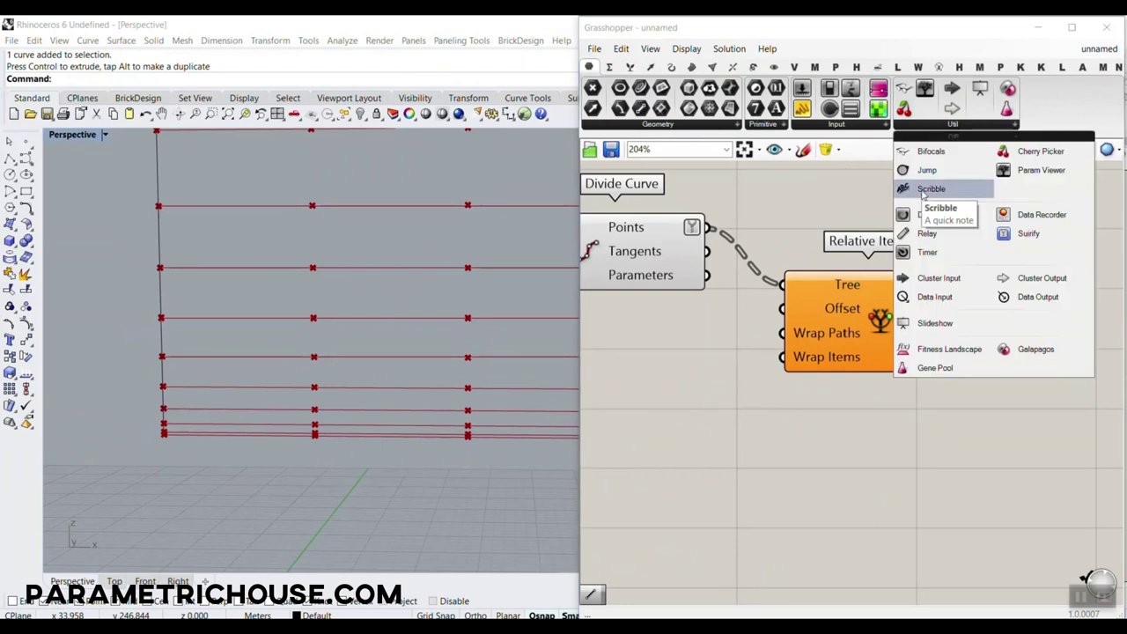
pyautogui.moveTo(931, 189); pyautogui.dragTo(766, 454)
pyautogui.scroll(3, 766, 459)
pyautogui.doubleClick(765, 458)
pyautogui.moveTo(749, 392); pyautogui.dragTo(655, 390)
pyautogui.press('BackSpace')
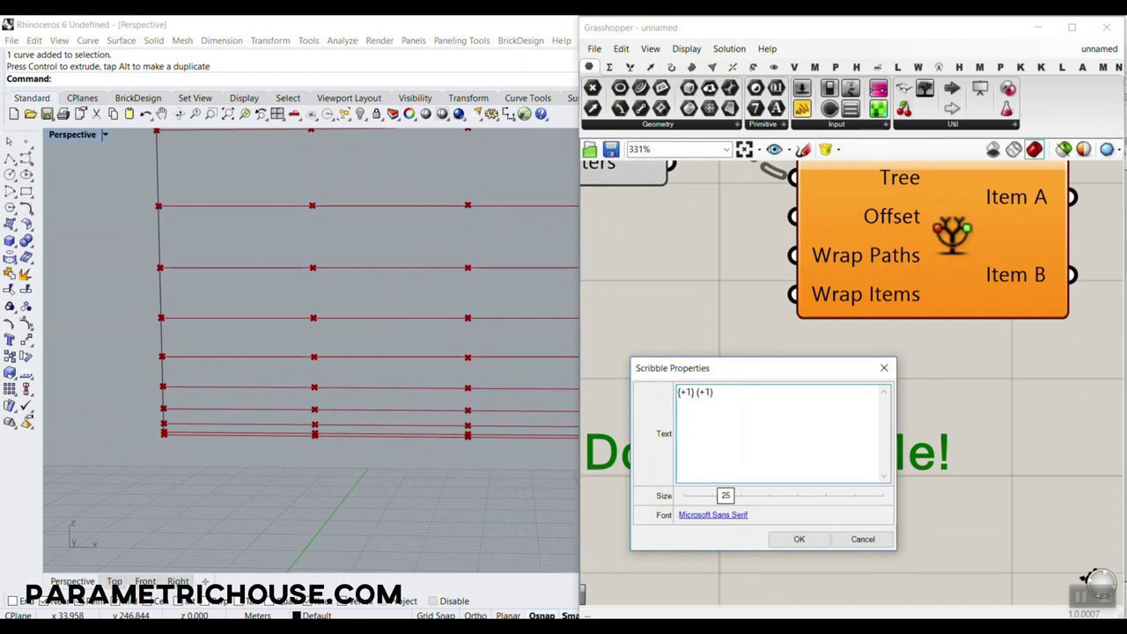
pyautogui.click(799, 539)
pyautogui.moveTo(624, 461); pyautogui.dragTo(817, 432, button='right')
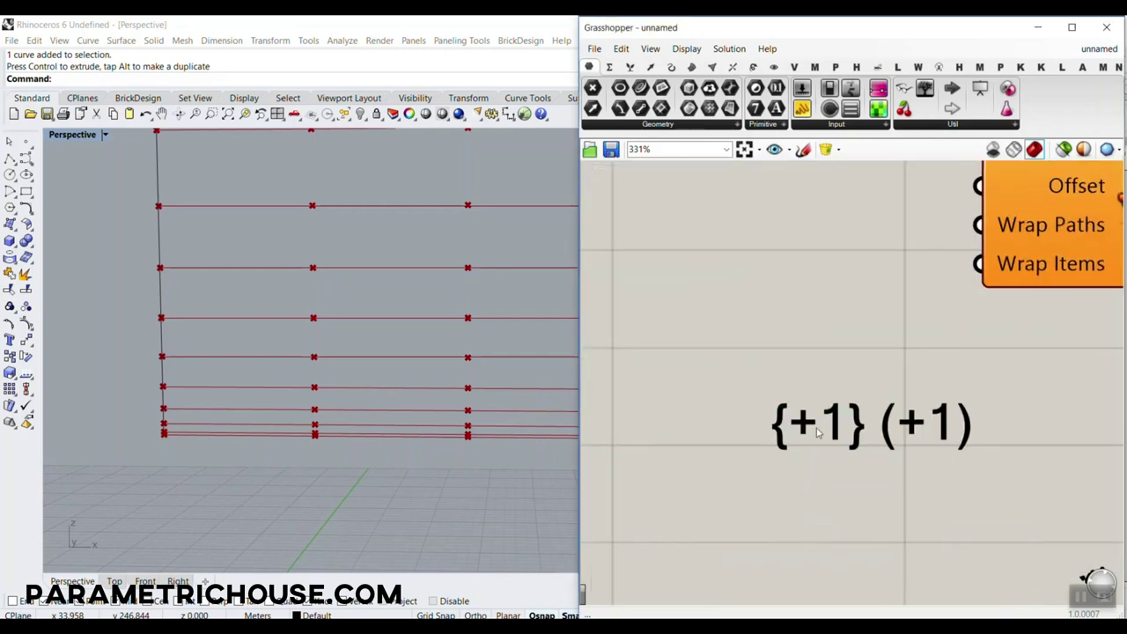
# - Compare the {+1} (+1) note with the point grid by tracing one row up and one point across
pyautogui.scroll(2, 817, 432)
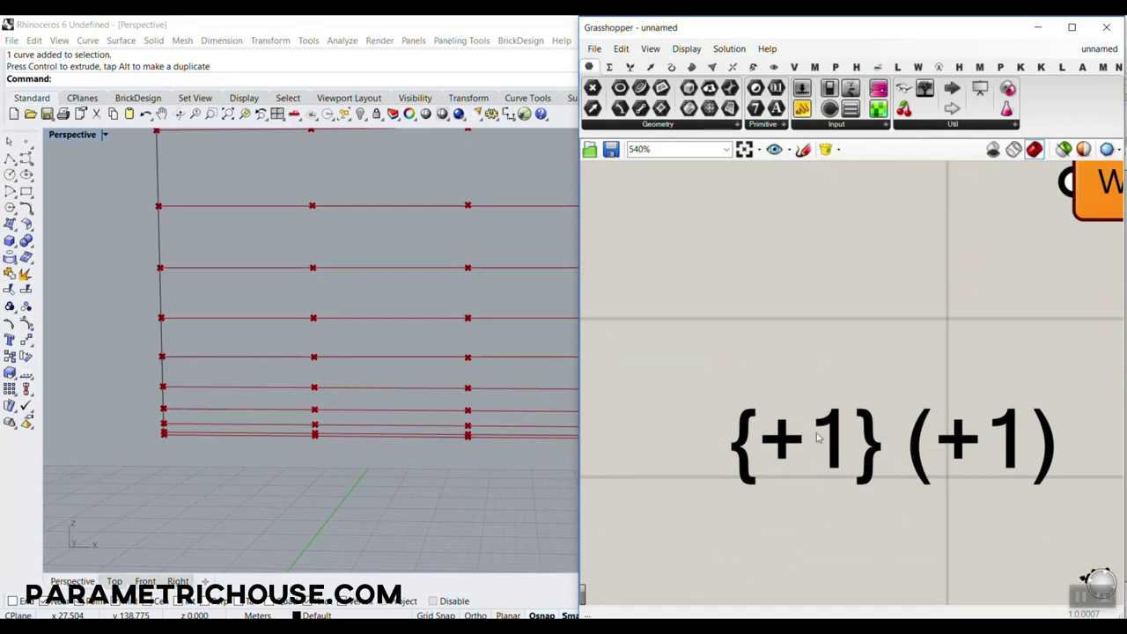
pyautogui.moveTo(468, 359)
pyautogui.mouseDown()
pyautogui.moveTo(421, 335)
pyautogui.moveTo(484, 338)
pyautogui.moveTo(558, 315)
pyautogui.moveTo(555, 341)
pyautogui.mouseUp()
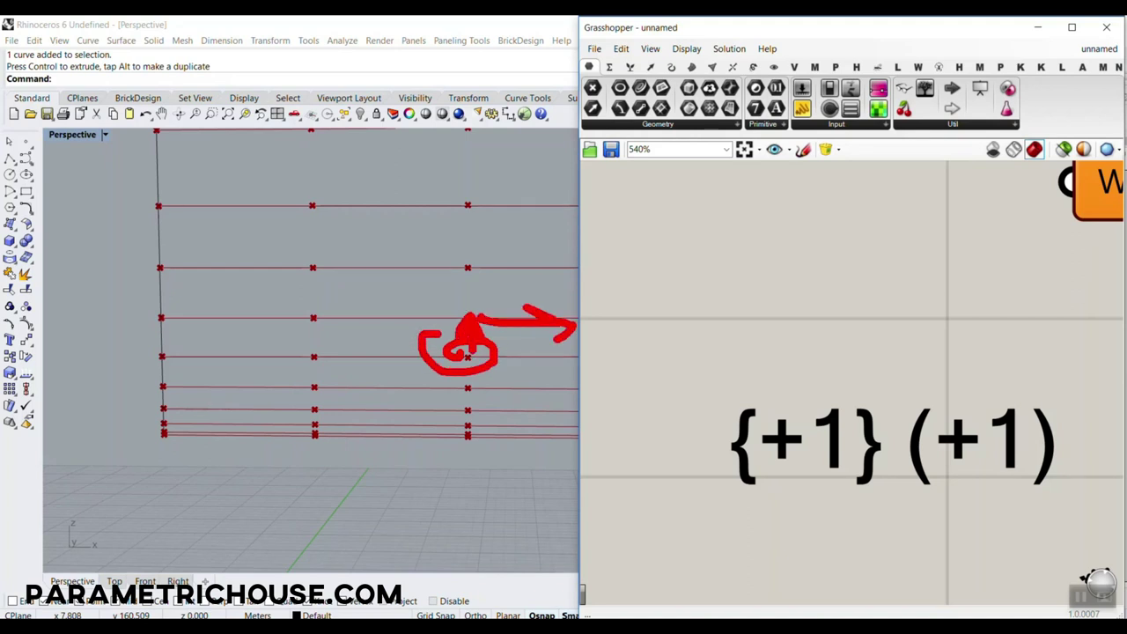
pyautogui.moveTo(474, 358); pyautogui.dragTo(571, 319)
pyautogui.press('Escape')
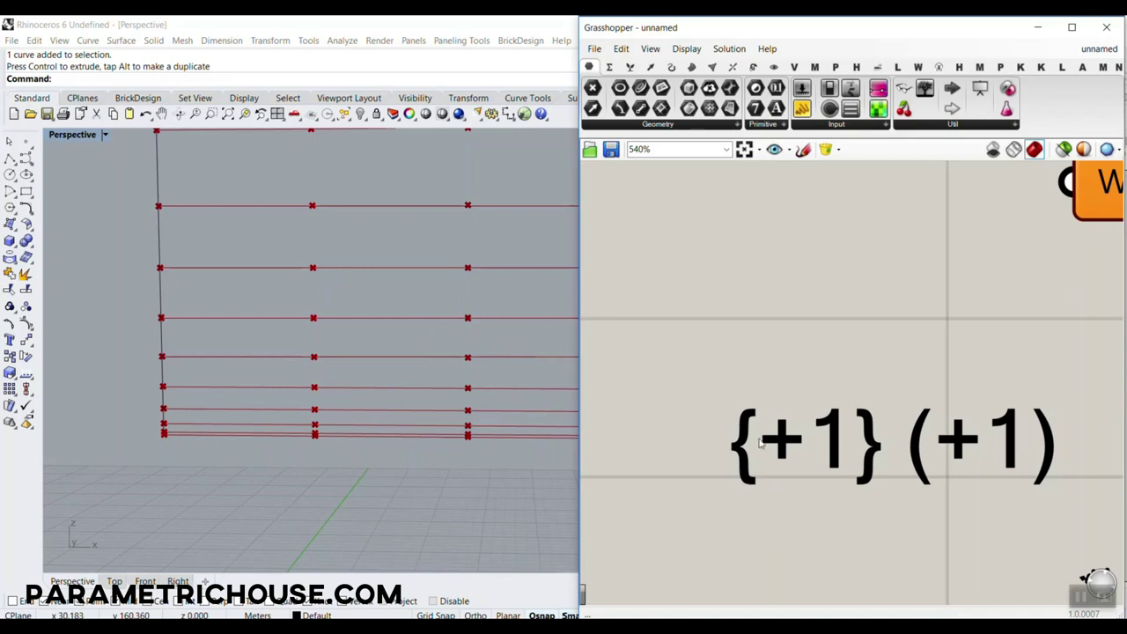
# - Copy the text {+1} (+1) from the Scribble note and set it as Relative Item's Offset
pyautogui.doubleClick(913, 433)
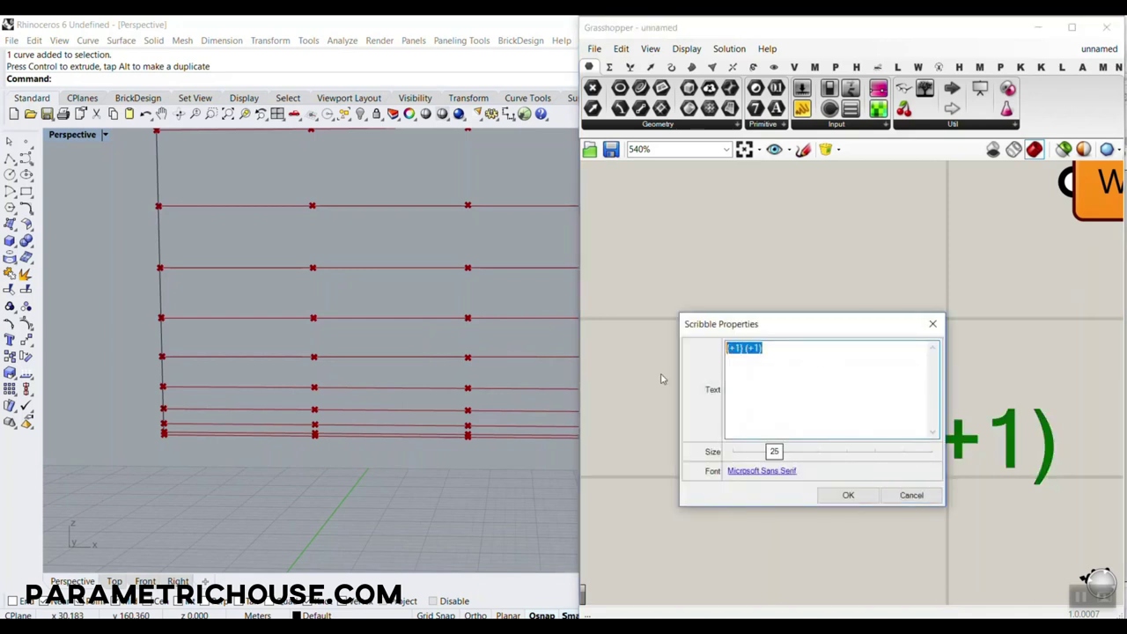
pyautogui.click(931, 493)
pyautogui.moveTo(958, 302); pyautogui.dragTo(749, 411, button='right')
pyautogui.scroll(-2, 749, 410)
pyautogui.rightClick(922, 249)
pyautogui.rightClick(918, 233)
pyautogui.moveTo(955, 373)
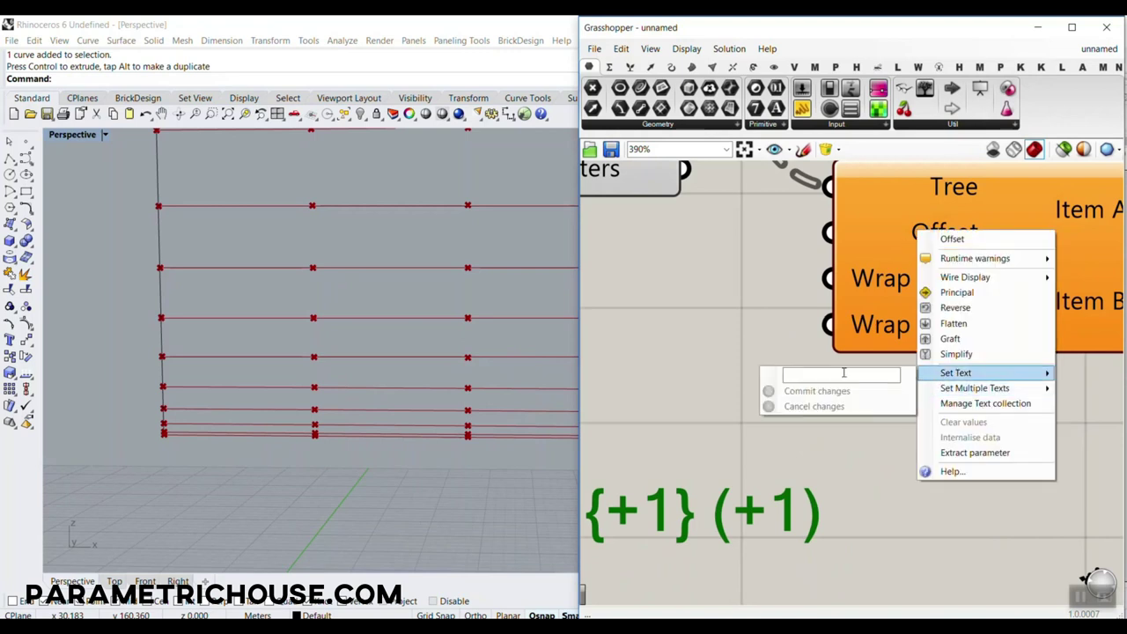
pyautogui.click(830, 406)
pyautogui.scroll(-5, 797, 431)
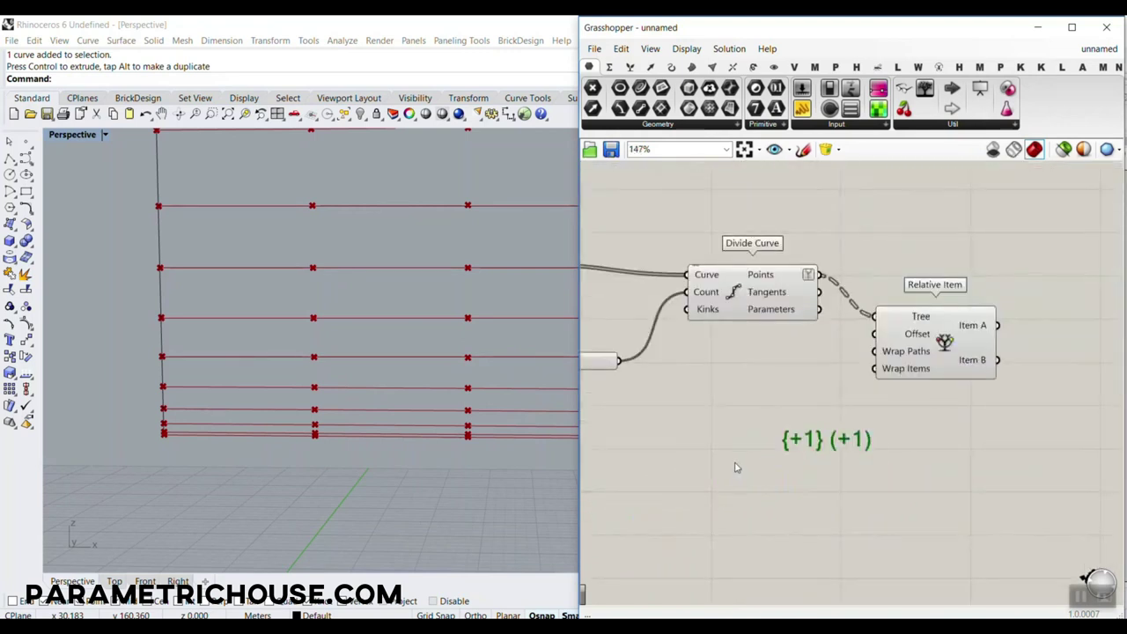
pyautogui.scroll(3, 877, 385)
# - Examine Relative Item's Wrap Paths and Wrap Items inputs, tracing the upward and sideways shift at the grid's outer column and top row
pyautogui.moveTo(909, 347)
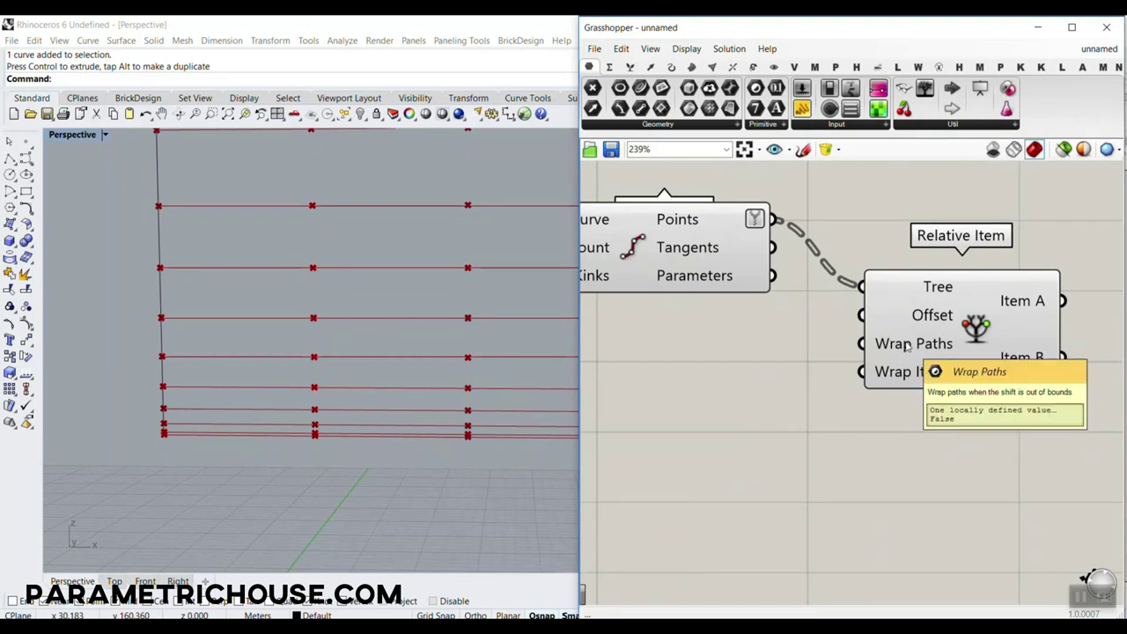
pyautogui.moveTo(907, 377)
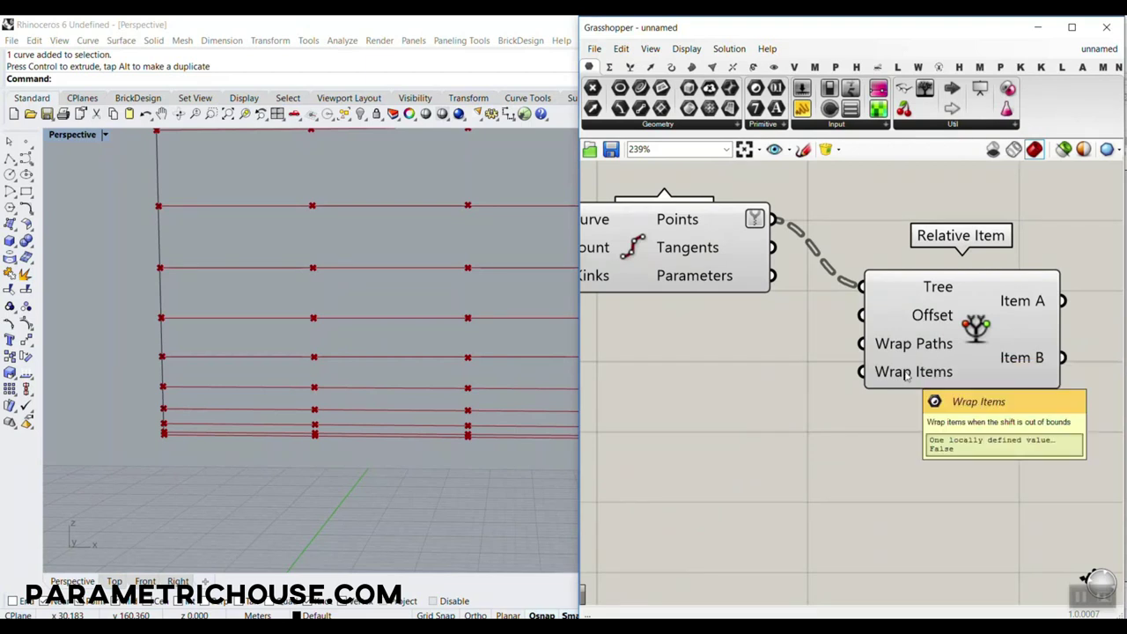
pyautogui.scroll(-5, 212, 415)
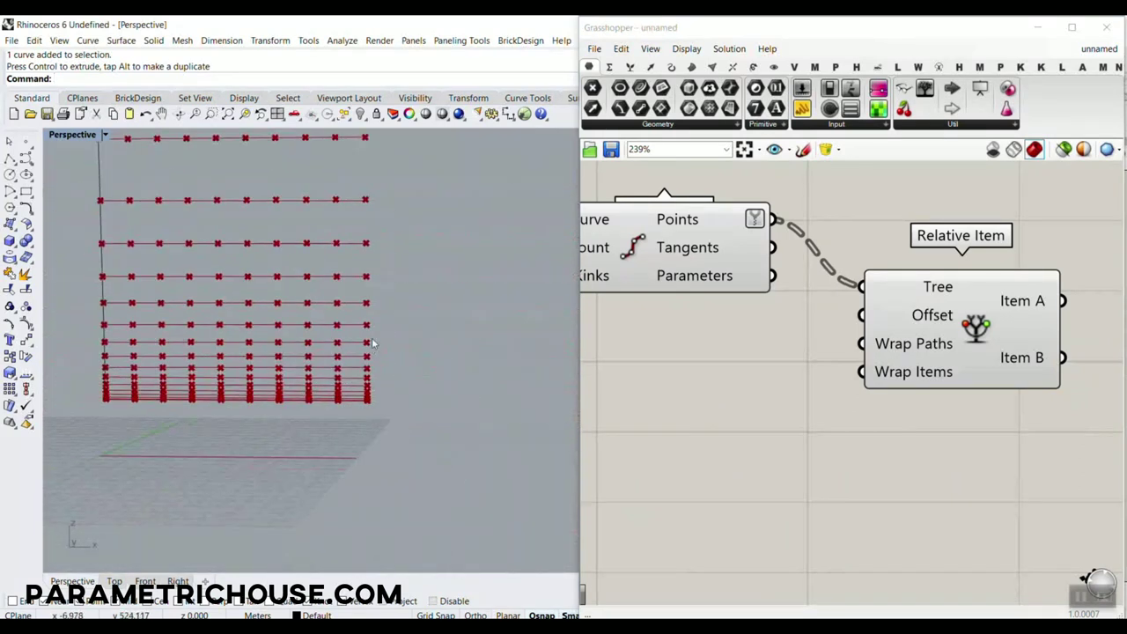
pyautogui.scroll(5, 373, 343)
pyautogui.moveTo(345, 303)
pyautogui.mouseDown()
pyautogui.moveTo(340, 213)
pyautogui.moveTo(365, 231)
pyautogui.moveTo(428, 209)
pyautogui.moveTo(426, 224)
pyautogui.mouseUp()
pyautogui.moveTo(449, 190)
pyautogui.mouseDown()
pyautogui.moveTo(469, 185)
pyautogui.moveTo(462, 213)
pyautogui.mouseUp()
pyautogui.click(461, 222)
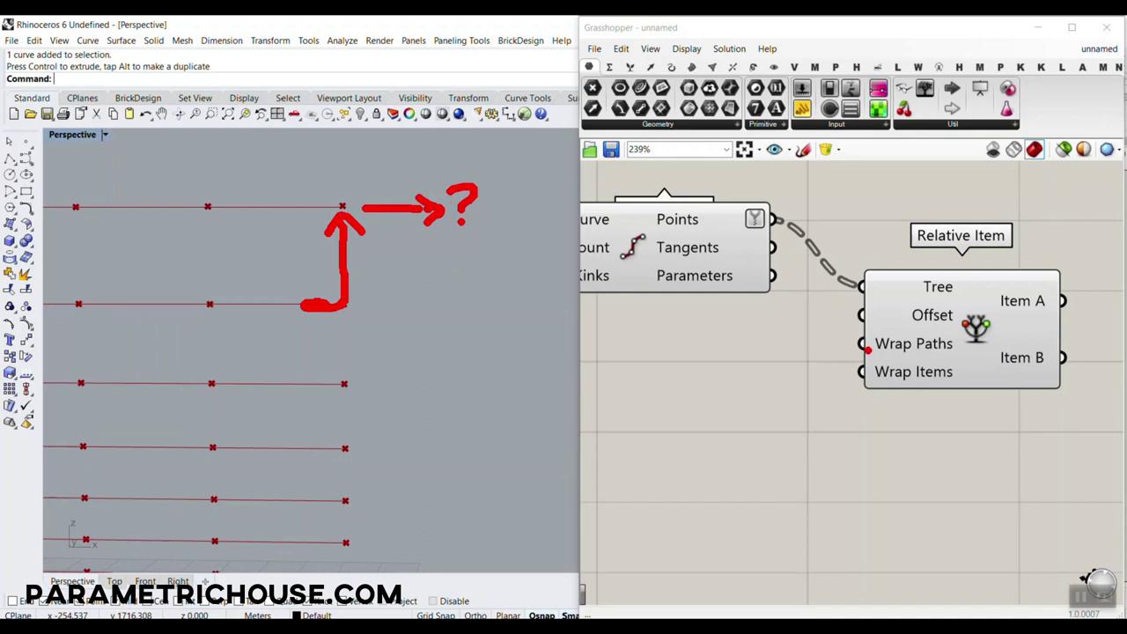
pyautogui.moveTo(932, 387)
pyautogui.mouseDown()
pyautogui.moveTo(884, 388)
pyautogui.moveTo(890, 360)
pyautogui.mouseUp()
pyautogui.press('Escape')
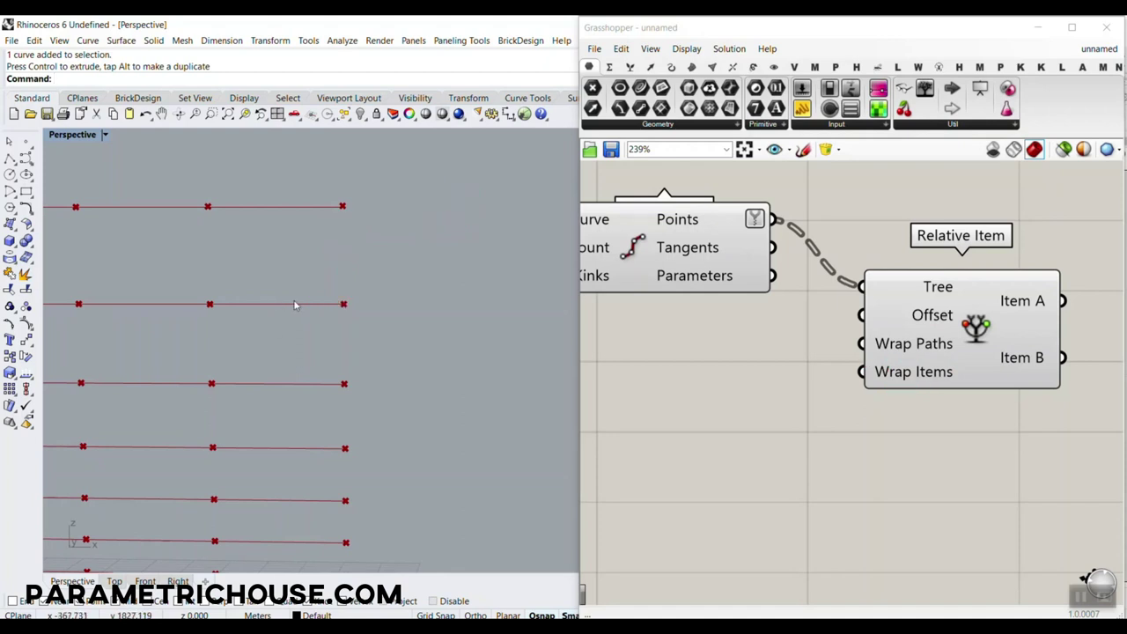
pyautogui.scroll(-10, 352, 359)
pyautogui.moveTo(321, 255)
pyautogui.keyDown('shift'); pyautogui.mouseDown(button='right')
pyautogui.moveTo(341, 388)
pyautogui.moveTo(340, 245)
pyautogui.moveTo(358, 237)
pyautogui.moveTo(369, 342)
pyautogui.mouseUp(button='right'); pyautogui.keyUp('shift')
pyautogui.moveTo(350, 220)
pyautogui.mouseDown()
pyautogui.moveTo(352, 174)
pyautogui.moveTo(369, 196)
pyautogui.moveTo(414, 167)
pyautogui.moveTo(409, 181)
pyautogui.mouseUp()
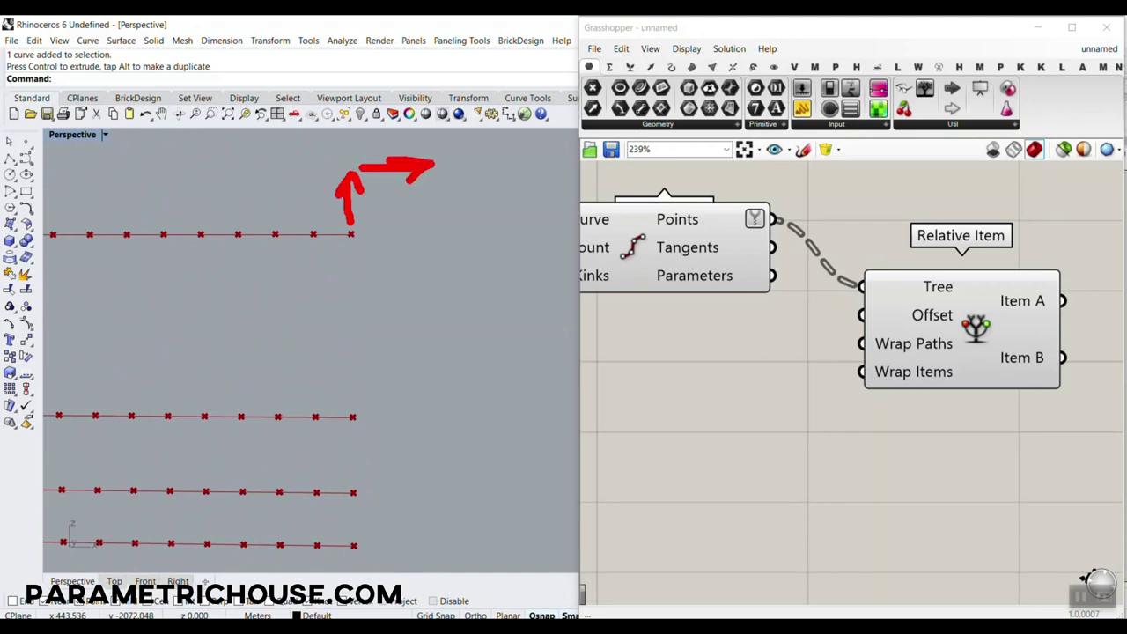
pyautogui.press('Escape')
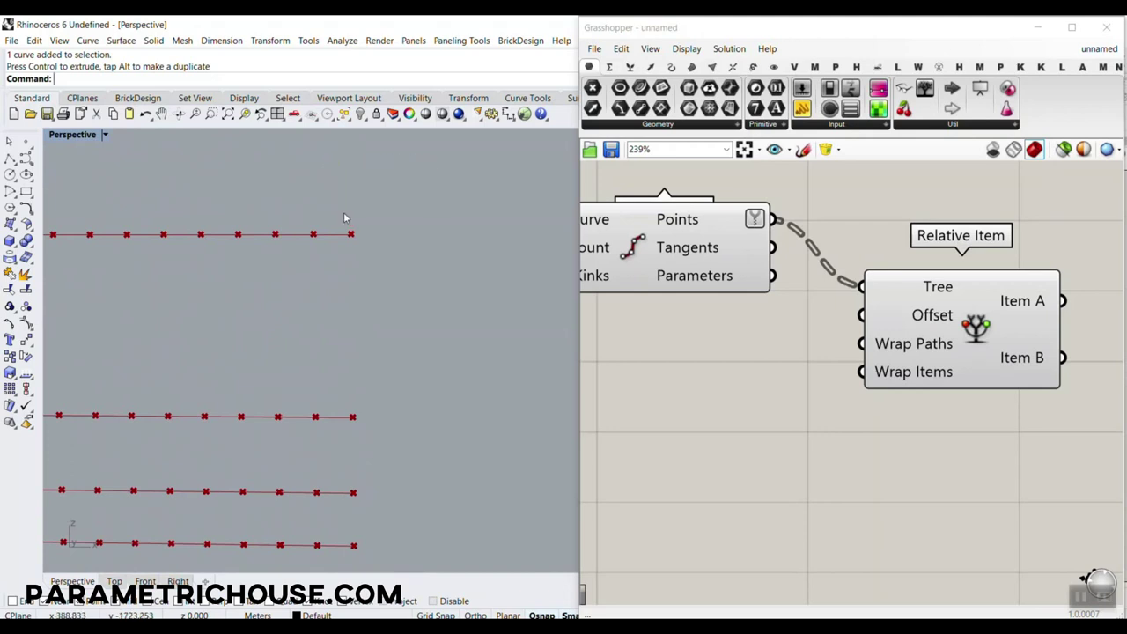
# - Add a Line component, with Relative Item's Item A as its Start Point and Item B as its End Point
pyautogui.scroll(-2, 784, 304)
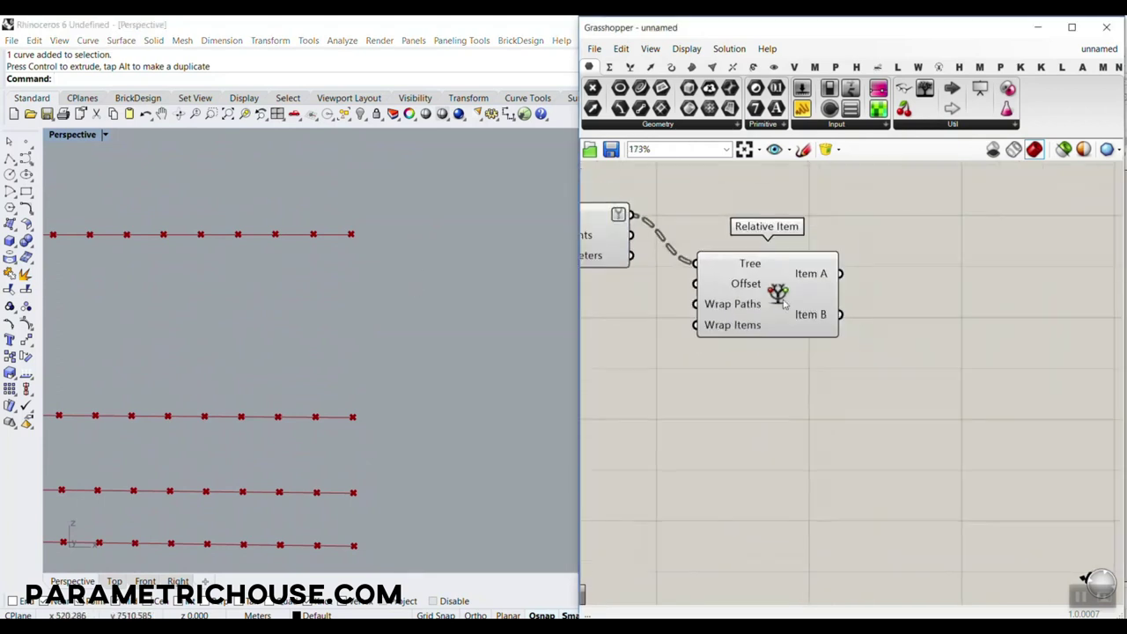
pyautogui.click(672, 68)
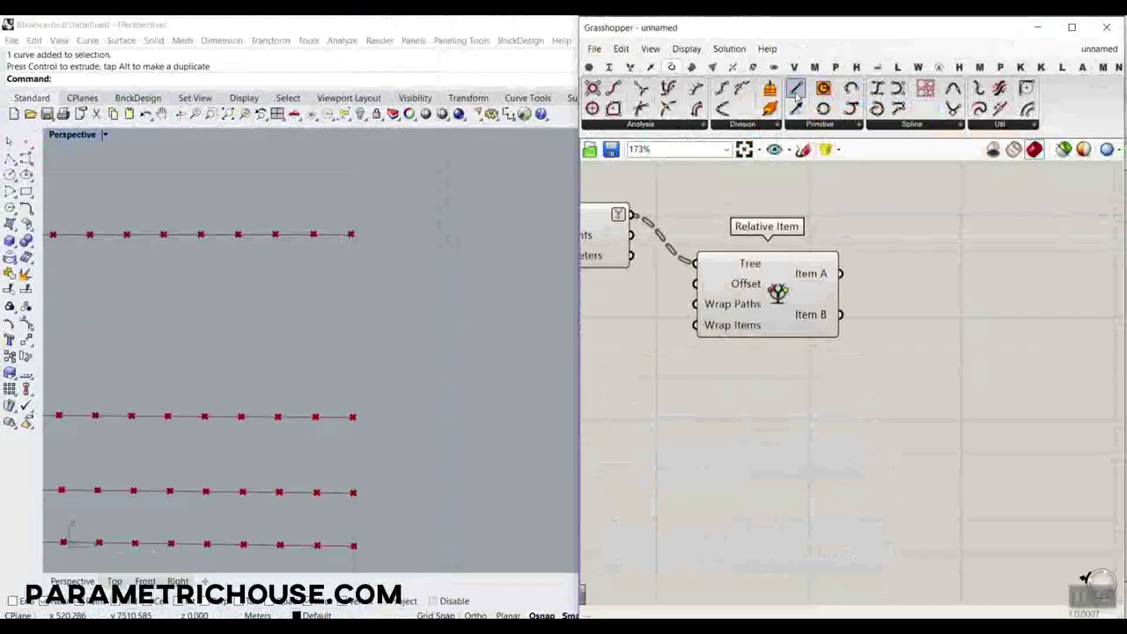
pyautogui.moveTo(795, 92); pyautogui.dragTo(939, 287)
pyautogui.moveTo(841, 274); pyautogui.dragTo(874, 275)
pyautogui.moveTo(841, 315); pyautogui.dragTo(874, 296)
pyautogui.scroll(-8, 439, 307)
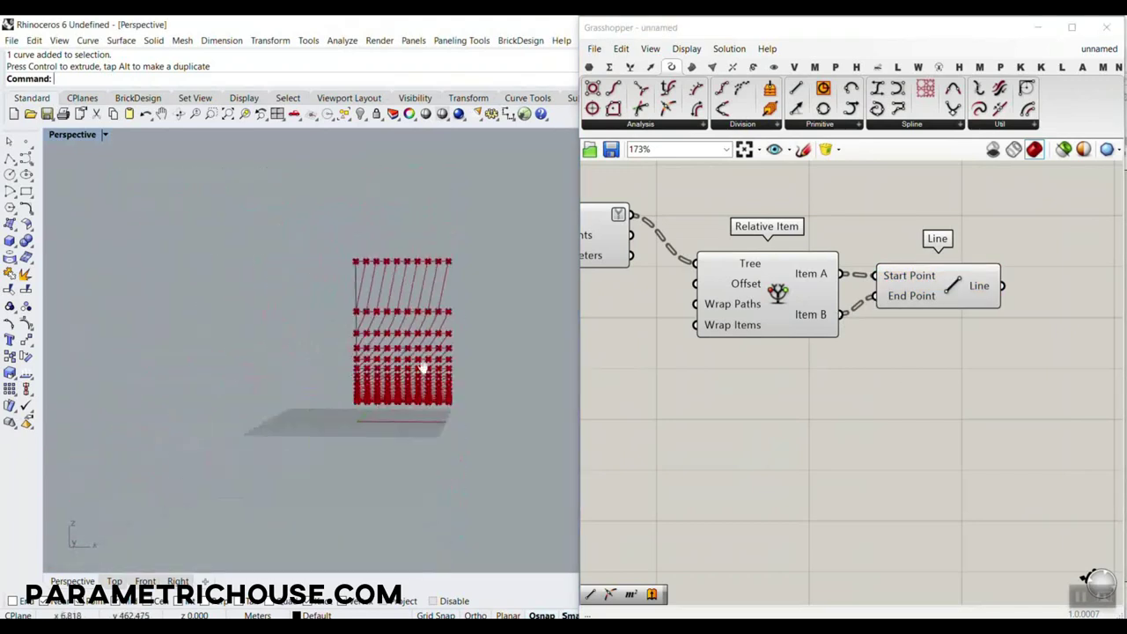
pyautogui.scroll(5, 423, 370)
pyautogui.moveTo(372, 370); pyautogui.dragTo(293, 364, button='right')
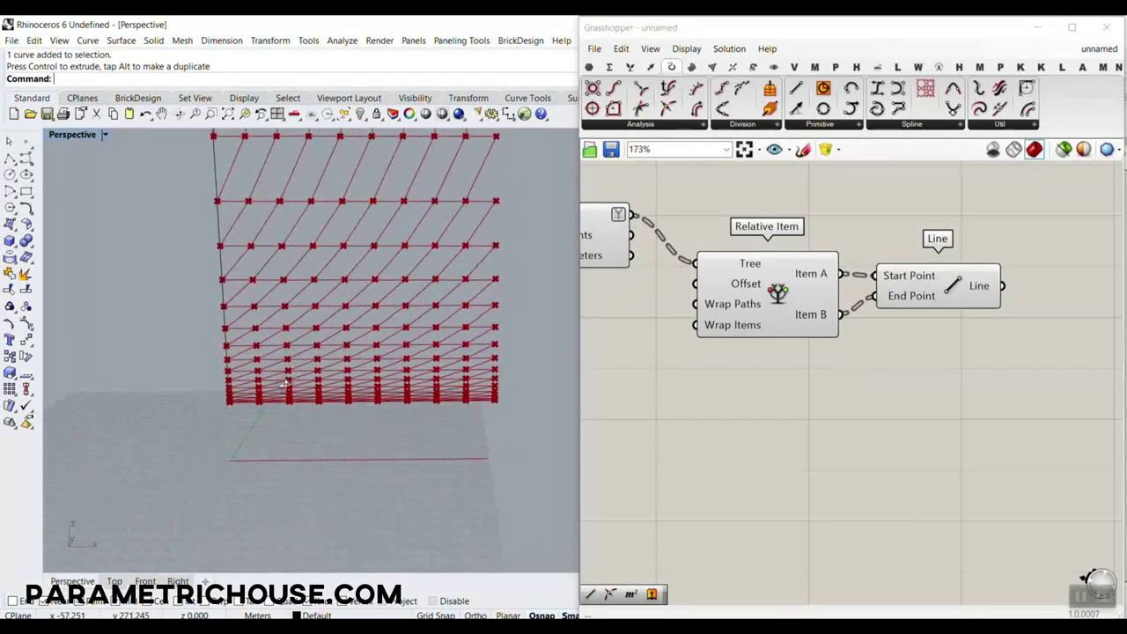
pyautogui.scroll(-3, 380, 294)
# - Set Divide Curve's Count slider to 10 and restrict it to even numbers
pyautogui.moveTo(772, 312); pyautogui.dragTo(1000, 312, button='right')
pyautogui.scroll(-5, 1062, 315)
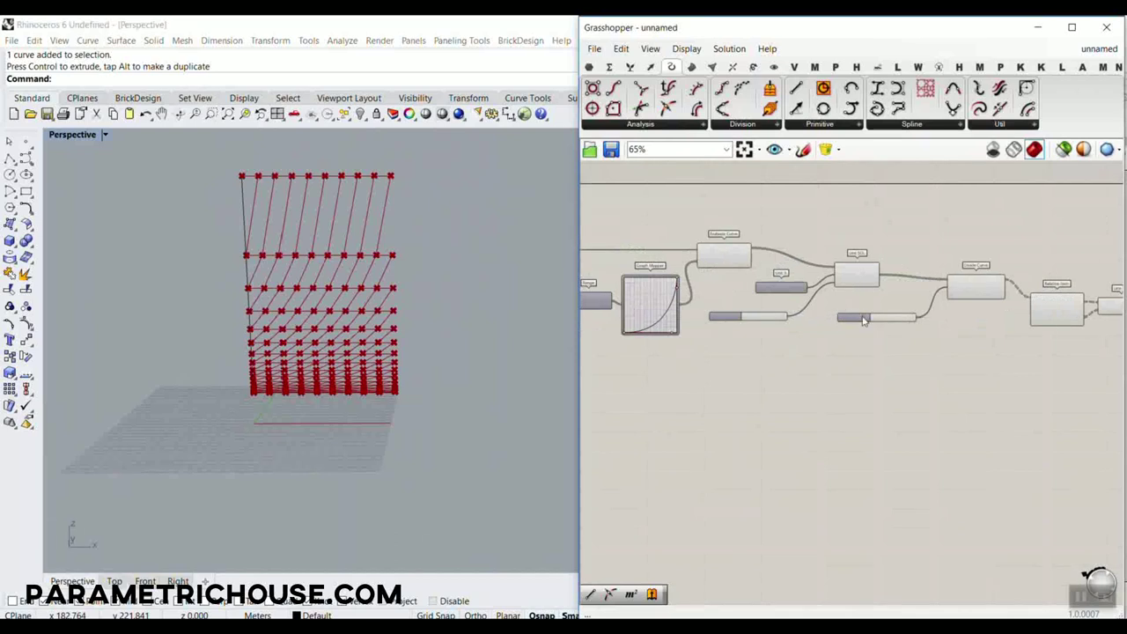
pyautogui.scroll(4, 876, 322)
pyautogui.moveTo(953, 352); pyautogui.dragTo(837, 348, button='right')
pyautogui.scroll(2, 837, 348)
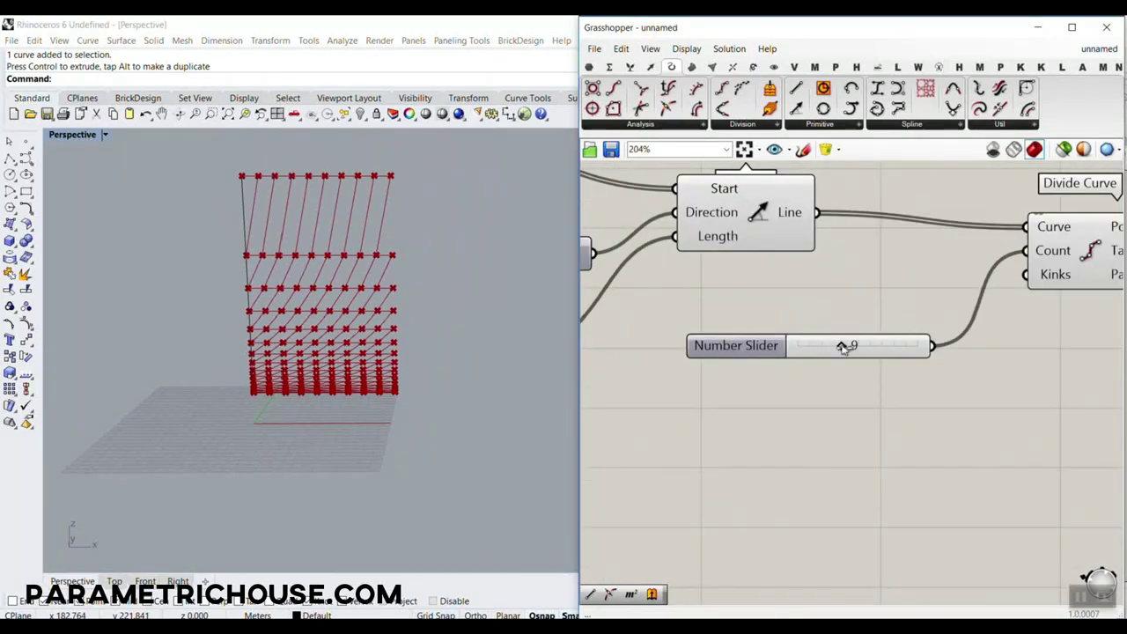
pyautogui.doubleClick(843, 347)
pyautogui.write('10')
pyautogui.press('Return')
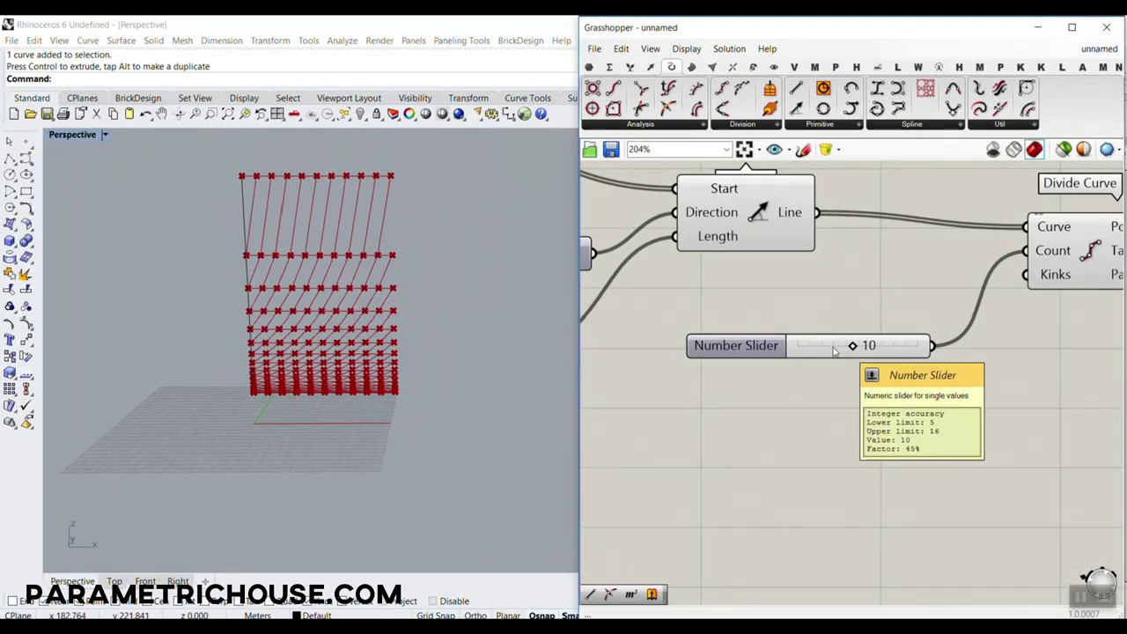
pyautogui.click(739, 348)
pyautogui.doubleClick(740, 349)
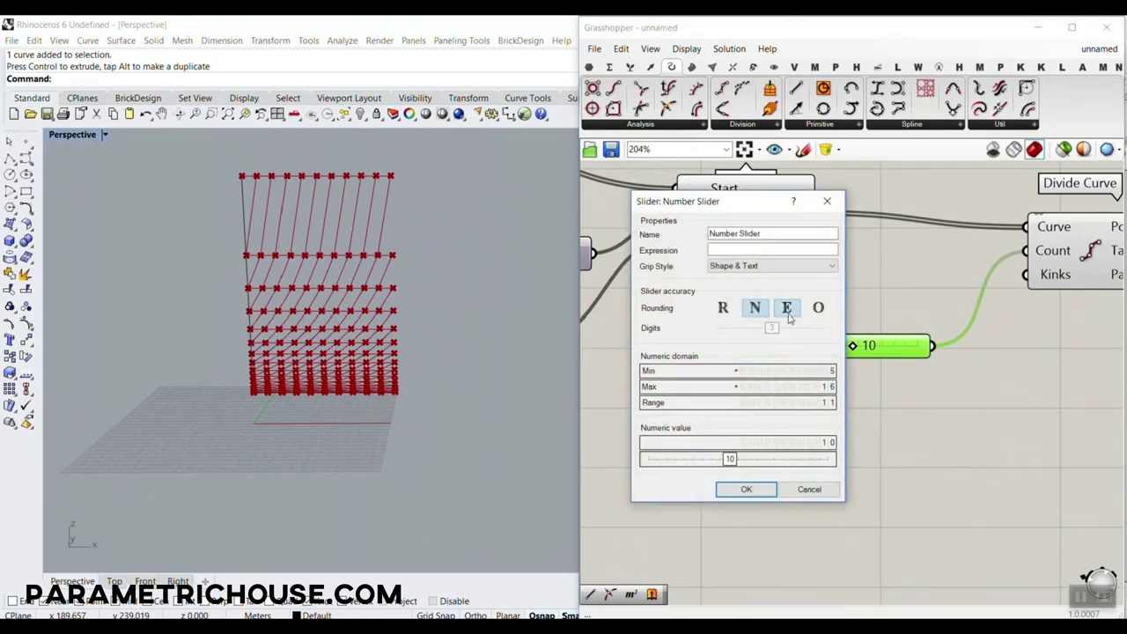
pyautogui.click(749, 490)
# - Duplicate the Relative Item and Line components below the originals, keeping the copy's Tree input connected to Divide Curve's Points
pyautogui.scroll(-6, 793, 390)
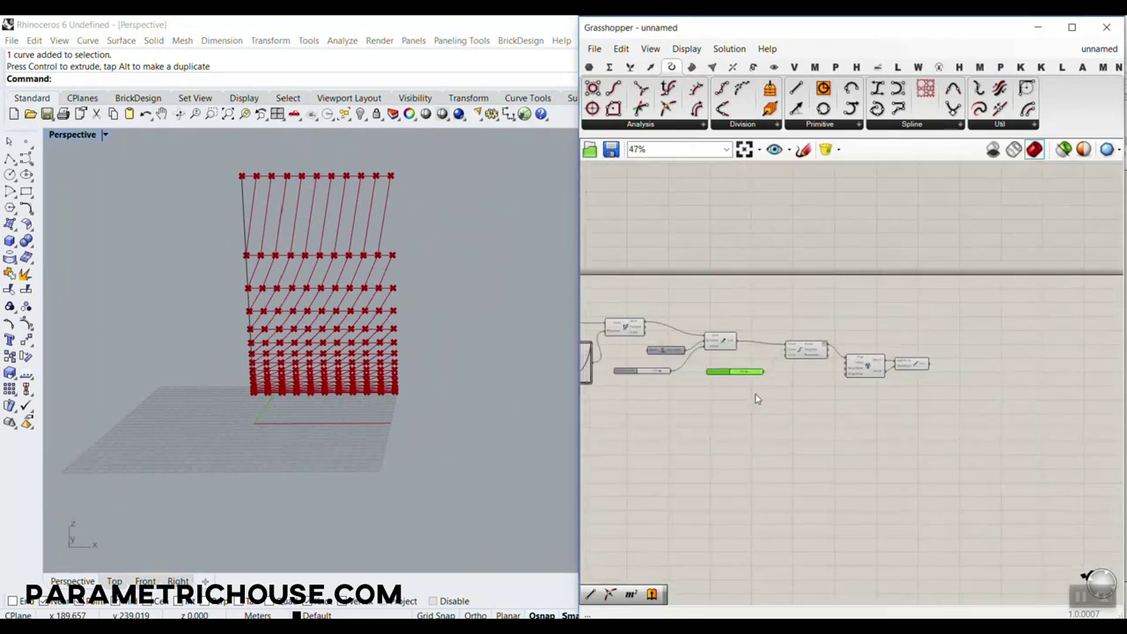
pyautogui.scroll(3, 841, 342)
pyautogui.moveTo(866, 384); pyautogui.dragTo(755, 413)
pyautogui.scroll(3, 740, 401)
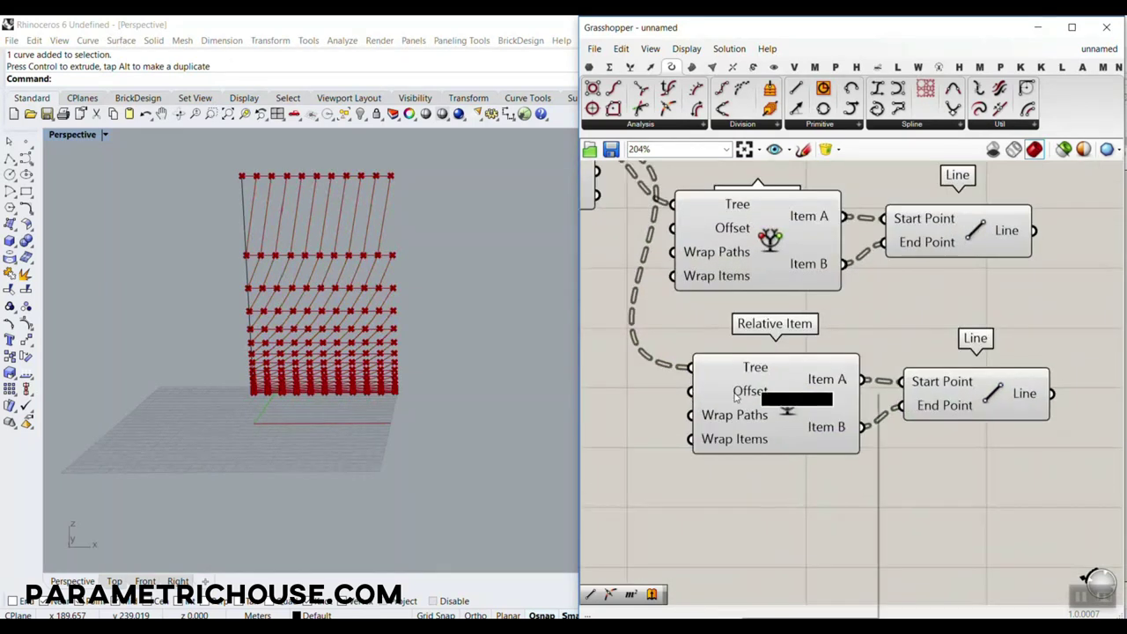
# - Set the duplicated Relative Item's Offset to {+1} (-1) for diagonals in the opposite direction
pyautogui.rightClick(737, 397)
pyautogui.click(318, 453)
pyautogui.scroll(5, 318, 453)
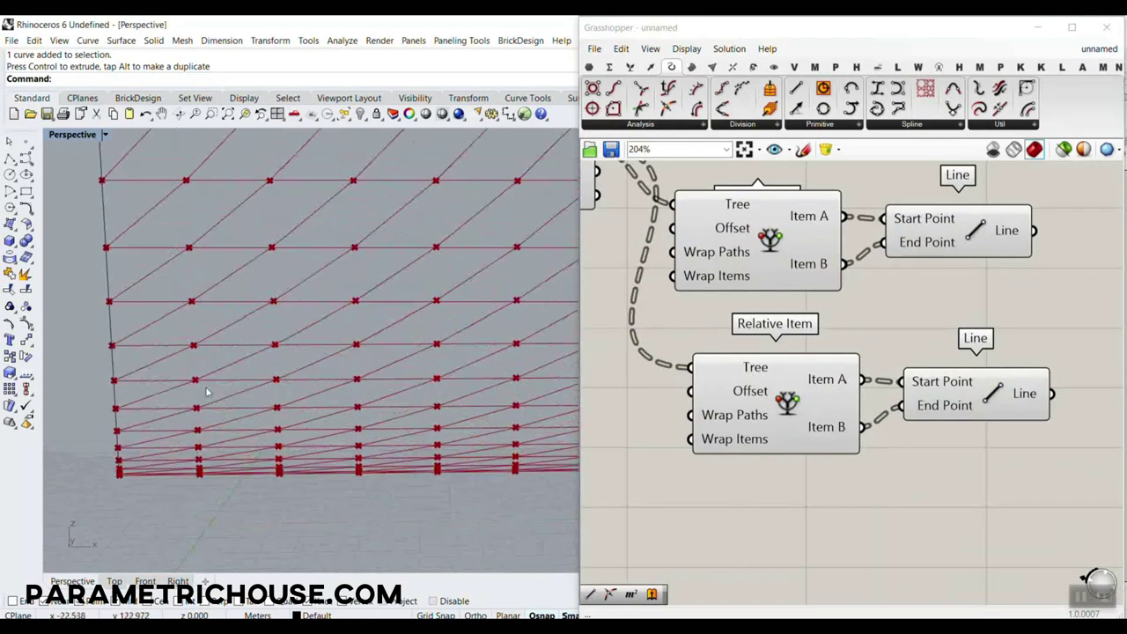
pyautogui.rightClick(751, 398)
pyautogui.moveTo(844, 513)
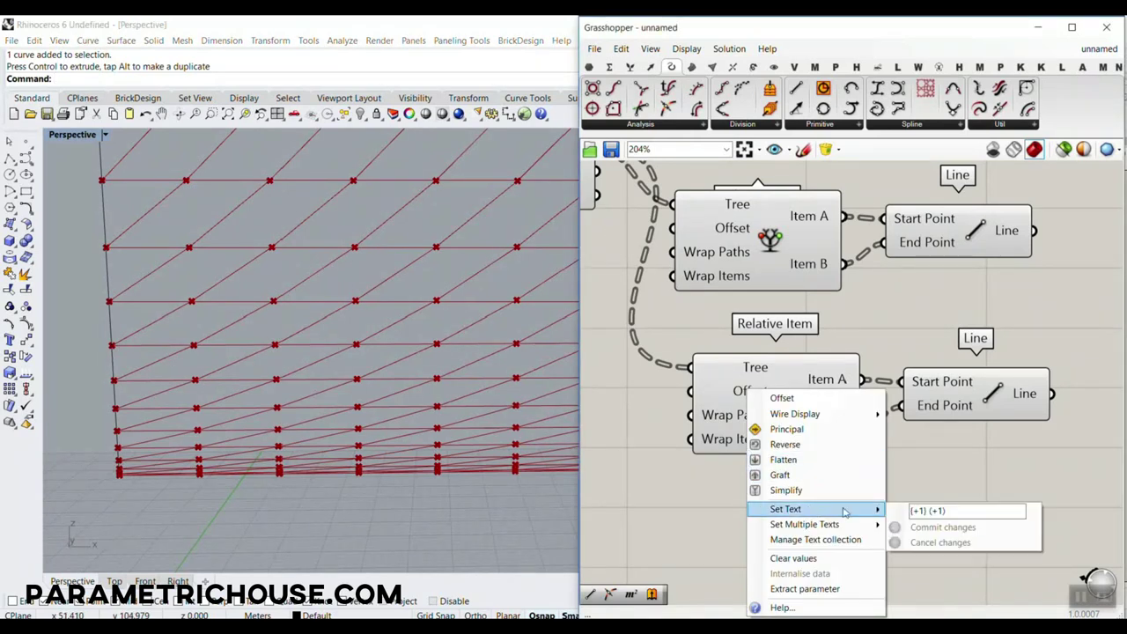
pyautogui.doubleClick(939, 512)
pyautogui.write('-1')
pyautogui.click(941, 526)
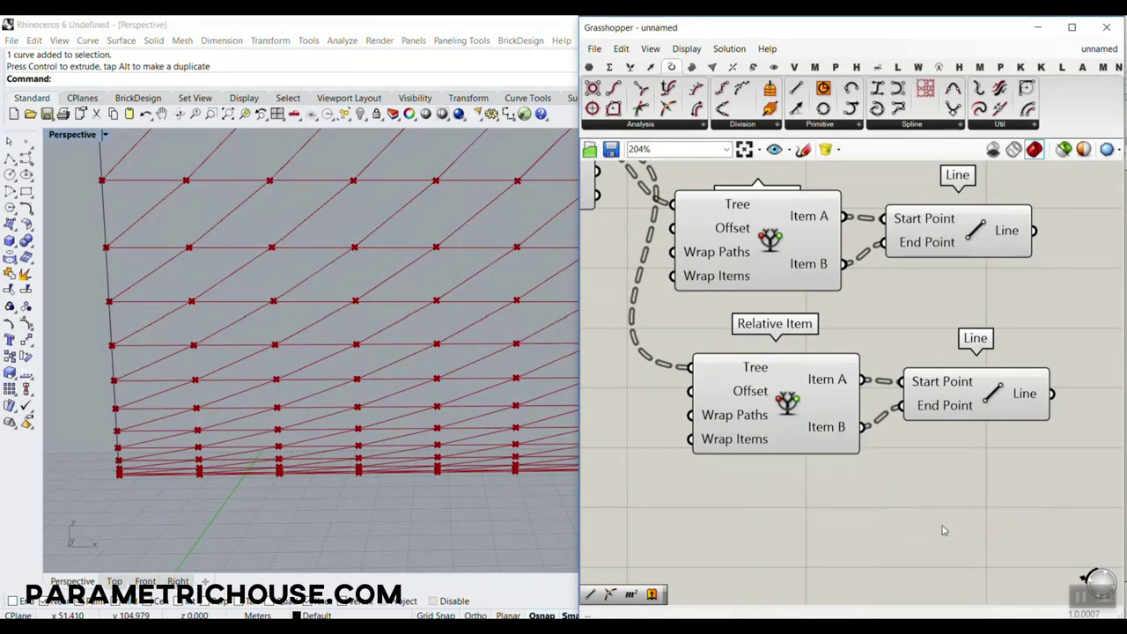
pyautogui.scroll(-10, 320, 392)
pyautogui.moveTo(321, 392); pyautogui.dragTo(330, 404, button='right')
pyautogui.moveTo(810, 305); pyautogui.dragTo(836, 317, button='right')
pyautogui.moveTo(417, 264); pyautogui.dragTo(434, 276, button='right')
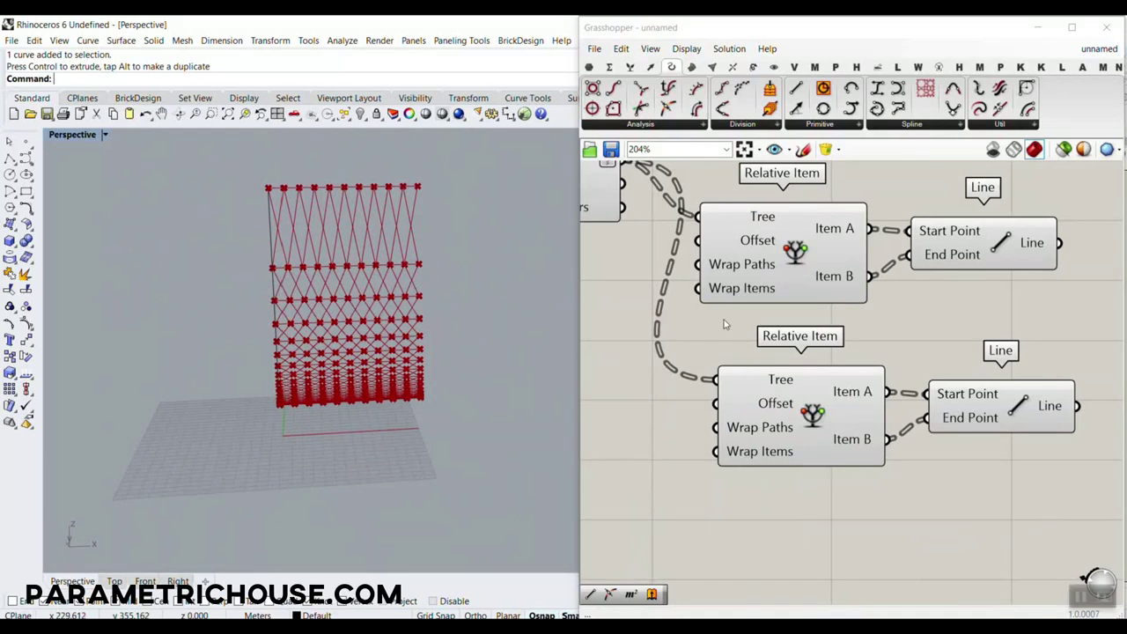
# - Restrict Divide Curve's Count slider to odd numbers with a value of 11
pyautogui.scroll(-5, 724, 324)
pyautogui.scroll(4, 887, 364)
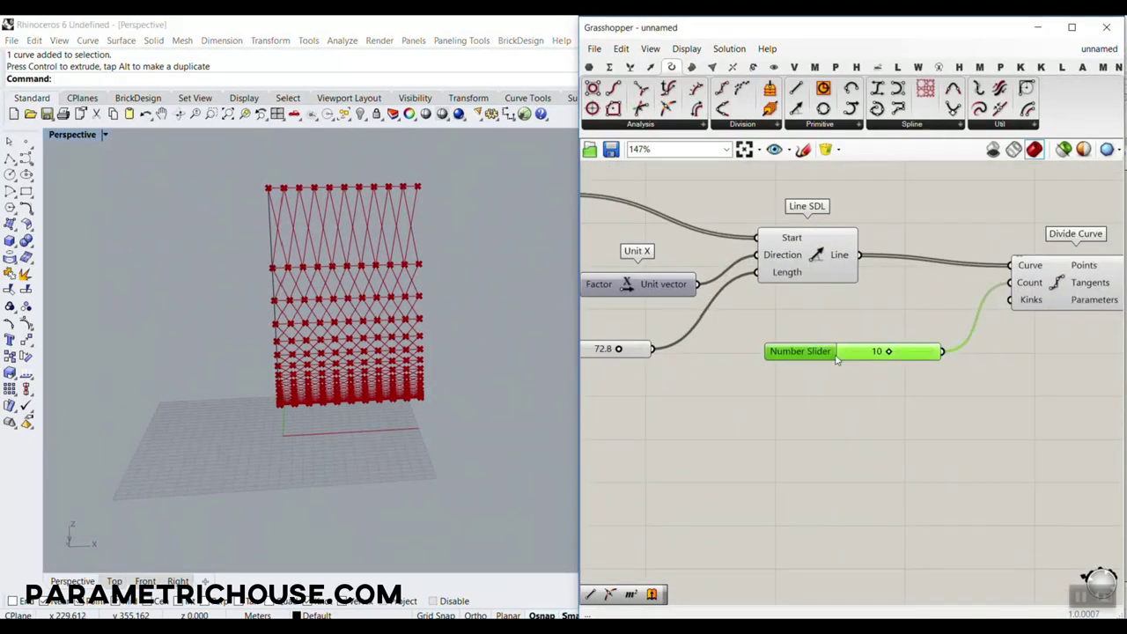
pyautogui.doubleClick(835, 354)
pyautogui.click(842, 496)
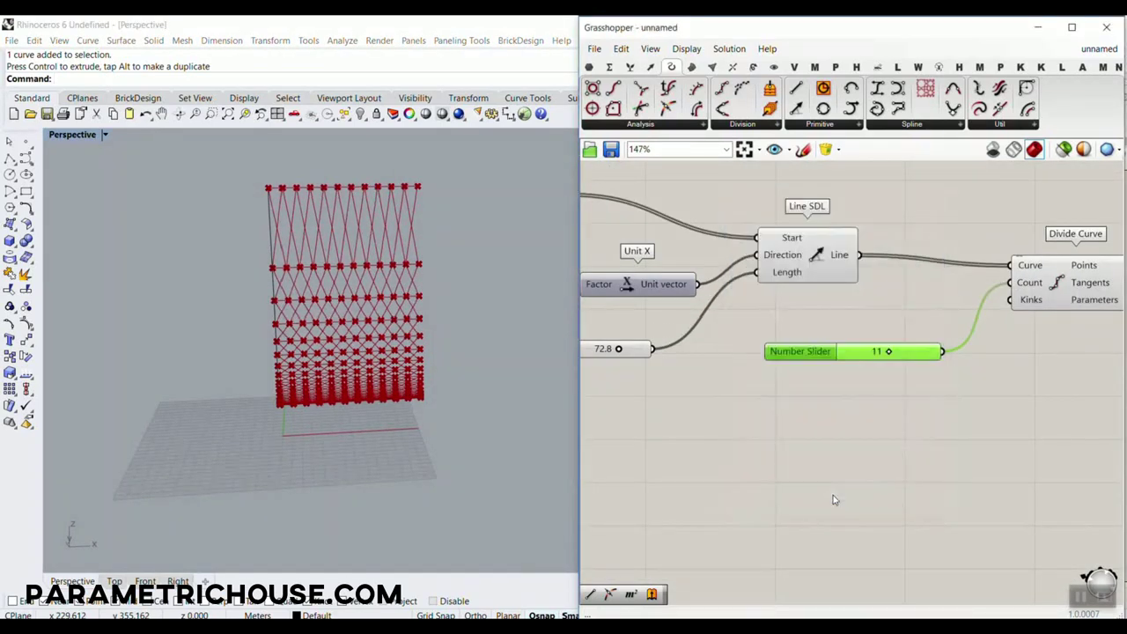
pyautogui.moveTo(878, 353)
pyautogui.mouseDown()
pyautogui.moveTo(862, 354)
pyautogui.moveTo(891, 354)
pyautogui.moveTo(851, 354)
pyautogui.moveTo(892, 353)
pyautogui.mouseUp()
# - Reshape the Graph Mapper curve by pulling its upper control handle inward by about a quarter of the graph's width
pyautogui.scroll(-2, 926, 383)
pyautogui.scroll(-1, 793, 348)
pyautogui.moveTo(740, 363); pyautogui.dragTo(1048, 359, button='right')
pyautogui.scroll(5, 828, 357)
pyautogui.moveTo(823, 341)
pyautogui.mouseDown()
pyautogui.moveTo(857, 342)
pyautogui.moveTo(809, 340)
pyautogui.moveTo(833, 342)
pyautogui.mouseUp()
pyautogui.moveTo(924, 362); pyautogui.dragTo(791, 344, button='right')
pyautogui.scroll(-5, 791, 344)
pyautogui.scroll(4, 715, 331)
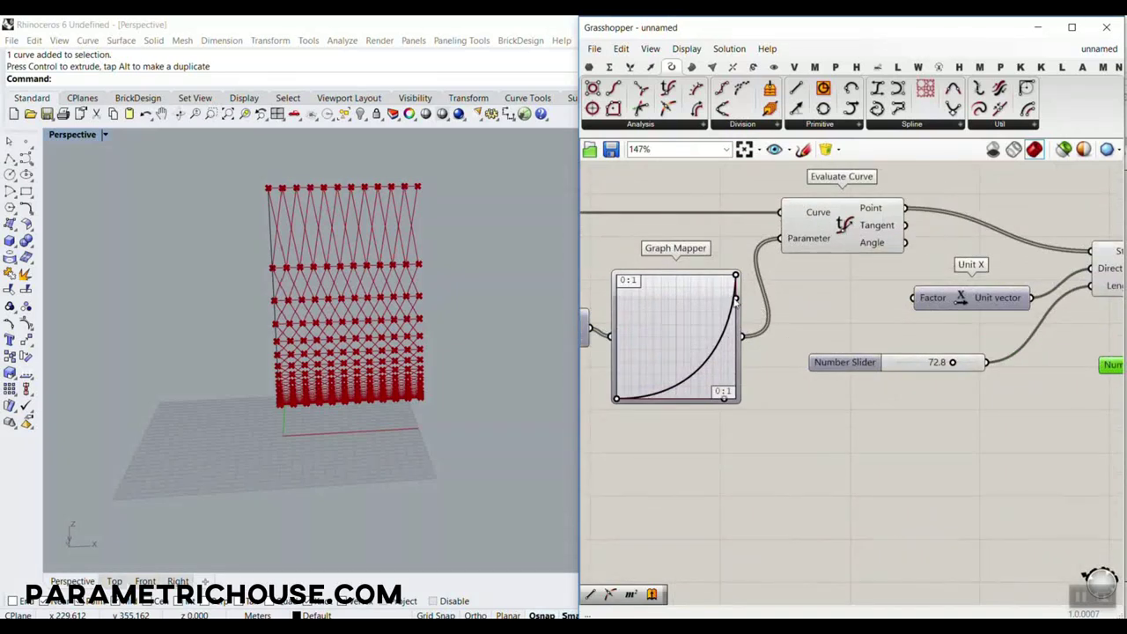
pyautogui.moveTo(733, 301); pyautogui.dragTo(704, 291)
# - Turn off the preview of all components except the two Line components
pyautogui.scroll(-6, 826, 387)
pyautogui.moveTo(994, 324); pyautogui.dragTo(782, 449)
pyautogui.rightClick(931, 285)
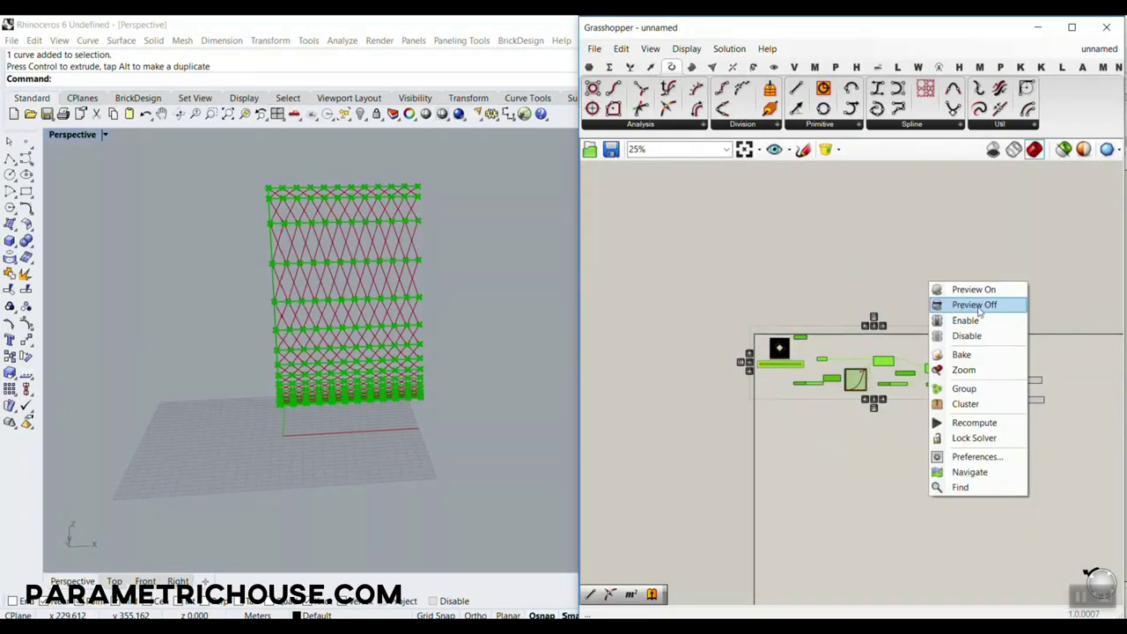
pyautogui.click(974, 304)
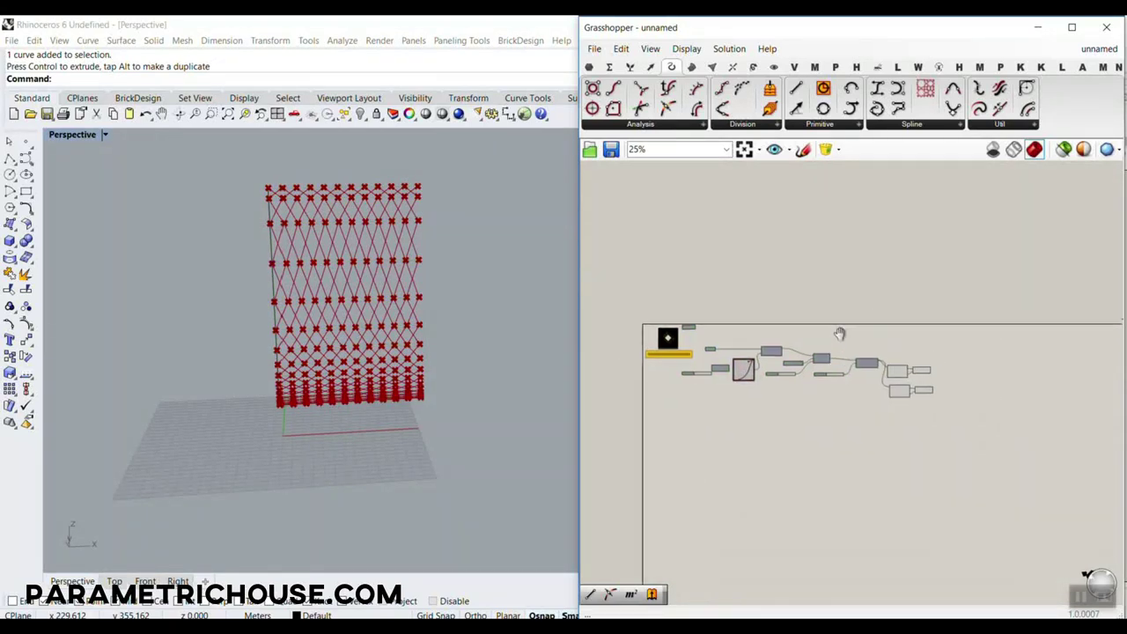
pyautogui.scroll(3, 838, 329)
pyautogui.rightClick(869, 271)
pyautogui.click(872, 263)
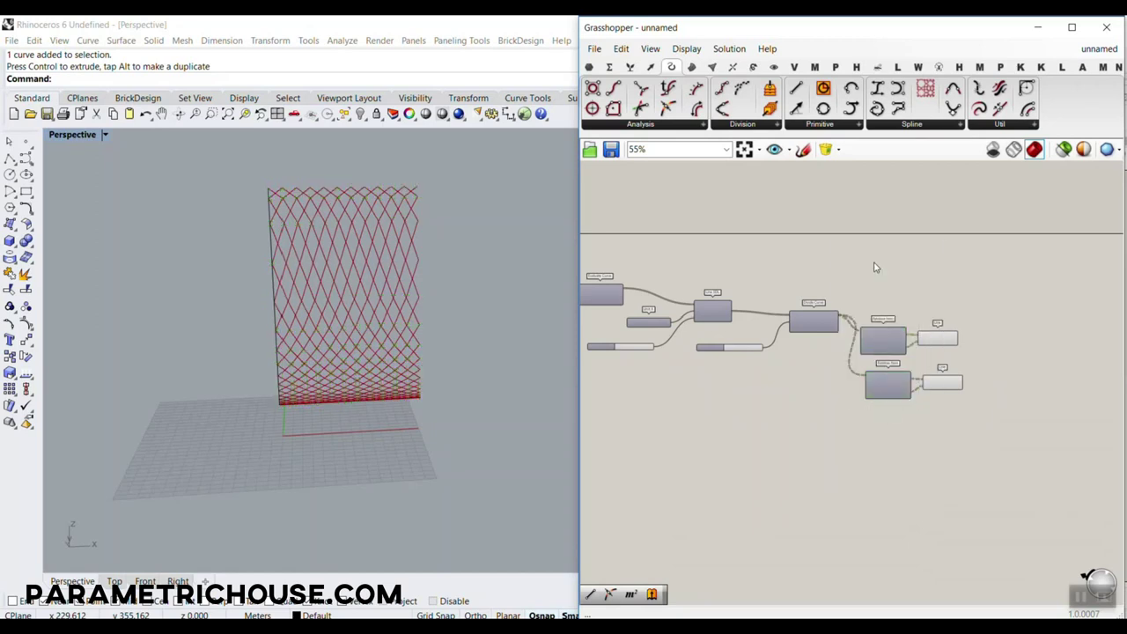
# - Set the first Relative Item's Offset to {+2} (+1)
pyautogui.scroll(5, 448, 329)
pyautogui.moveTo(320, 381); pyautogui.dragTo(404, 377, button='right')
pyautogui.moveTo(879, 361); pyautogui.dragTo(848, 364, button='right')
pyautogui.scroll(8, 848, 364)
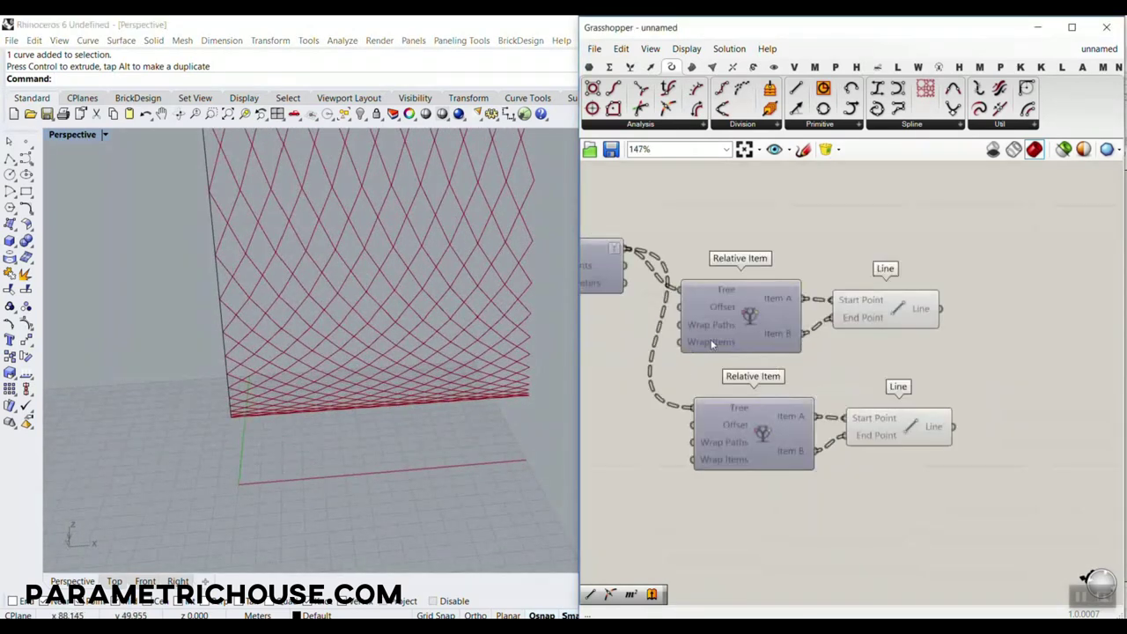
pyautogui.rightClick(744, 286)
pyautogui.moveTo(759, 410)
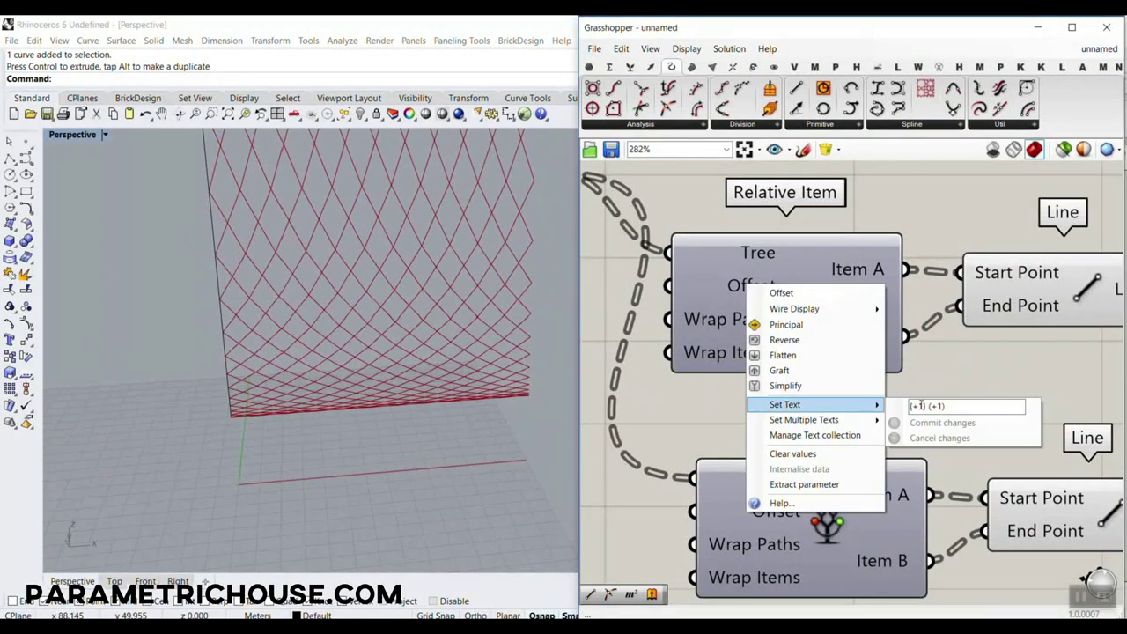
pyautogui.moveTo(925, 407); pyautogui.dragTo(919, 406)
pyautogui.write('2')
pyautogui.click(926, 425)
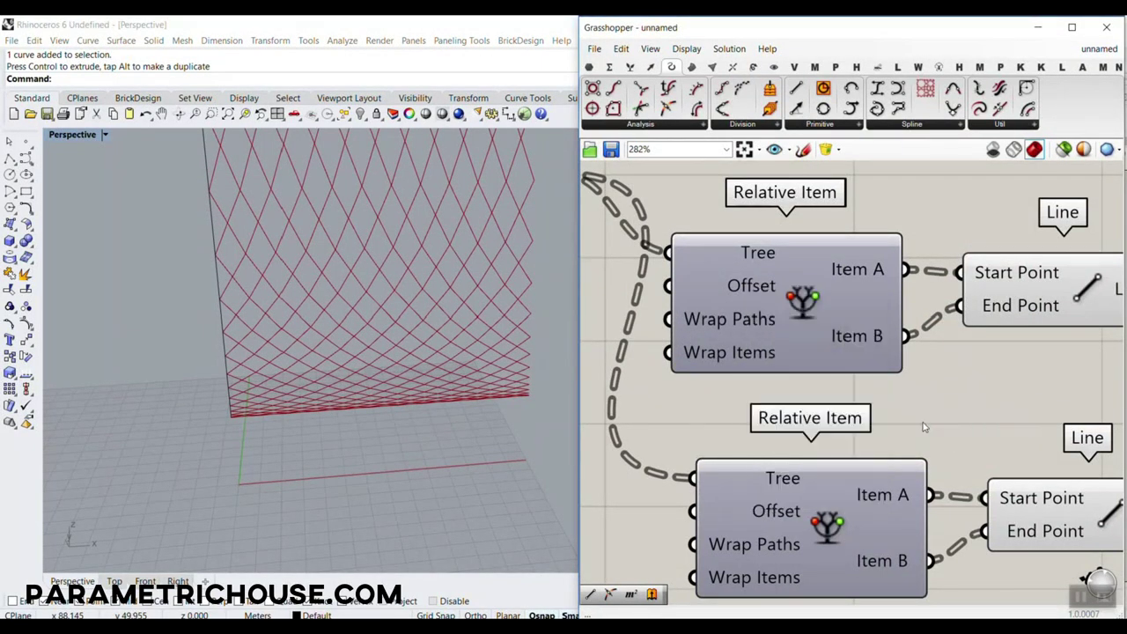
# - Hide the preview of the duplicated Line component and show the Divide Curve points again
pyautogui.moveTo(918, 380); pyautogui.dragTo(785, 289, button='right')
pyautogui.scroll(-4, 785, 289)
pyautogui.rightClick(862, 342)
pyautogui.click(874, 369)
pyautogui.moveTo(802, 363); pyautogui.dragTo(964, 353, button='right')
pyautogui.scroll(-6, 964, 353)
pyautogui.scroll(5, 747, 273)
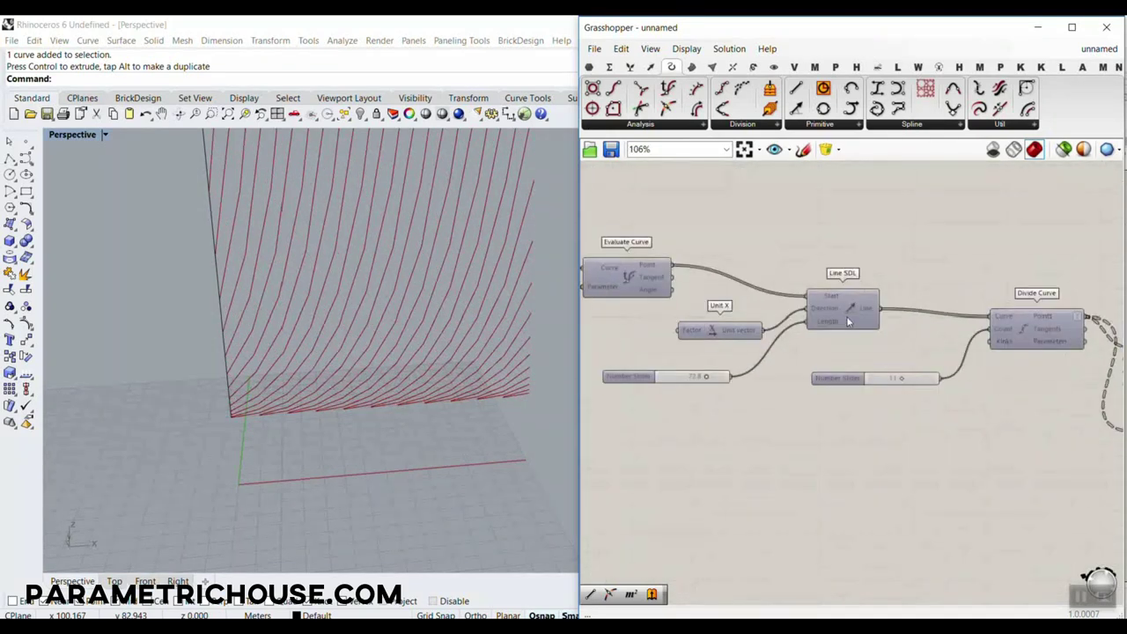
pyautogui.click(1035, 351)
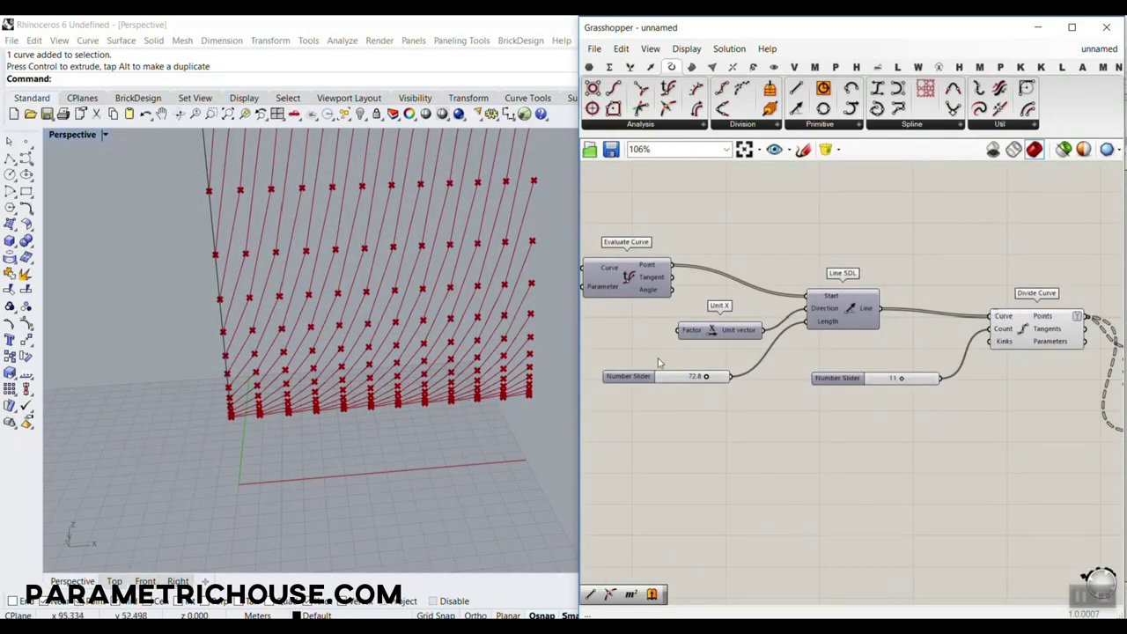
# - Turn on the preview of the Line SDL component so its horizontal lines show with the lattice points
pyautogui.rightClick(859, 308)
pyautogui.click(881, 330)
pyautogui.moveTo(330, 352); pyautogui.dragTo(268, 344, button='right')
pyautogui.scroll(9, 268, 345)
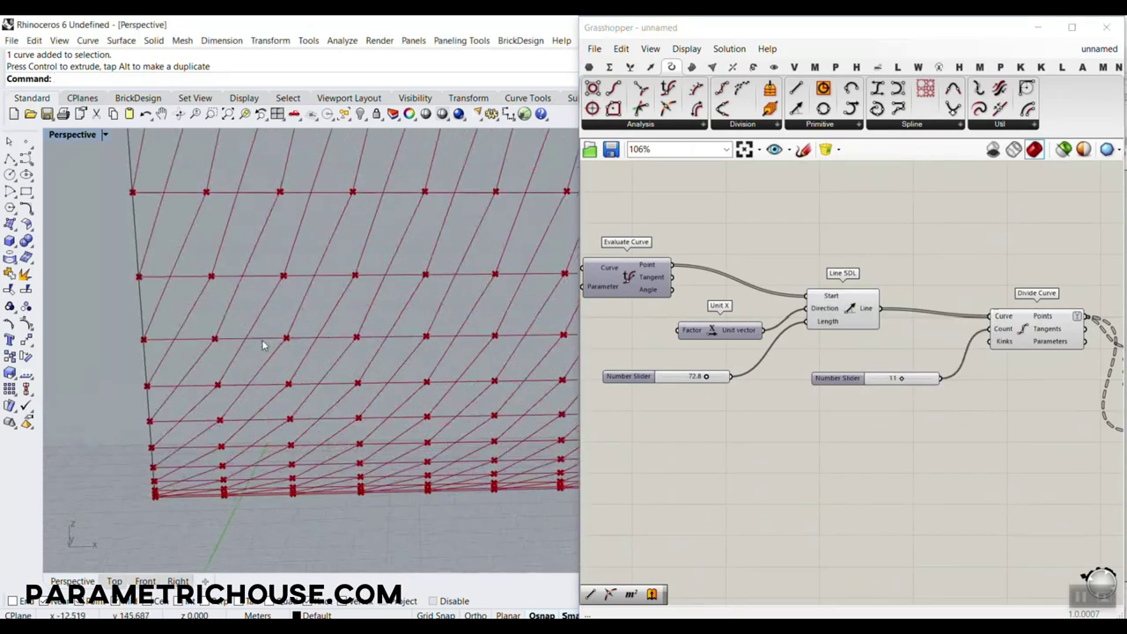
pyautogui.scroll(-3, 302, 355)
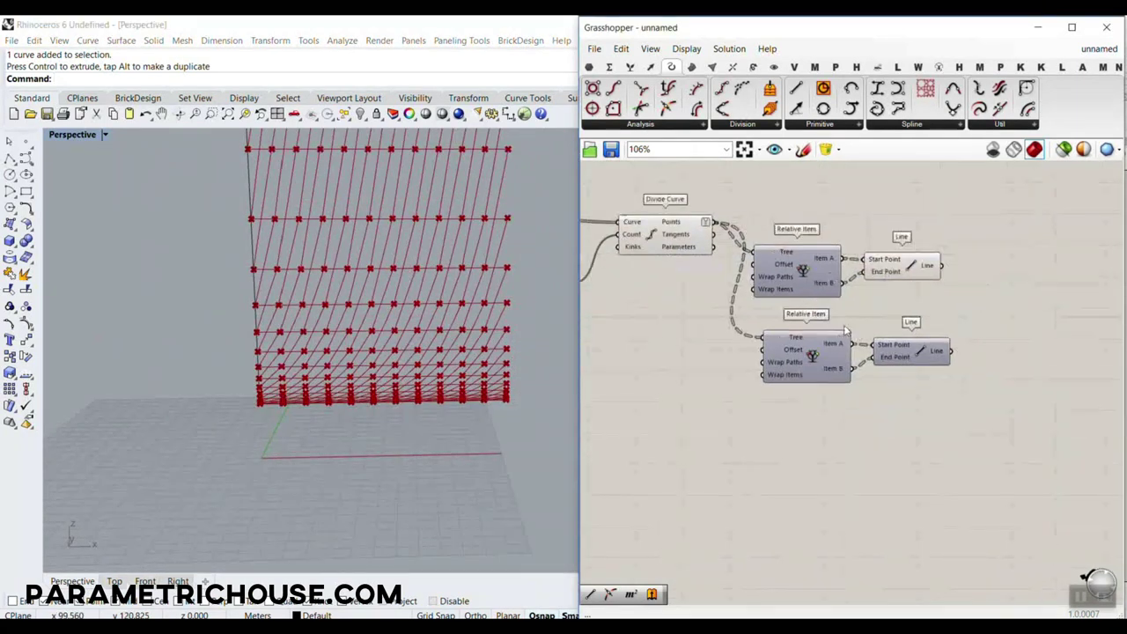
# - Set the second Relative Item's Offset to {+2} (-1)
pyautogui.scroll(3, 789, 339)
pyautogui.rightClick(789, 339)
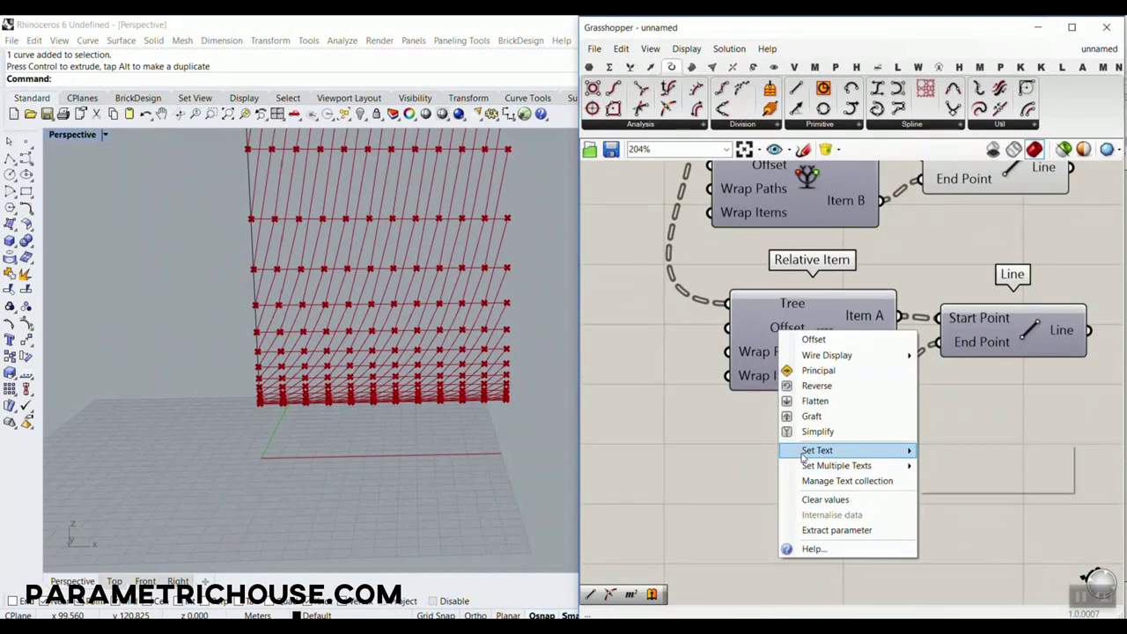
pyautogui.moveTo(898, 450)
pyautogui.click(965, 471)
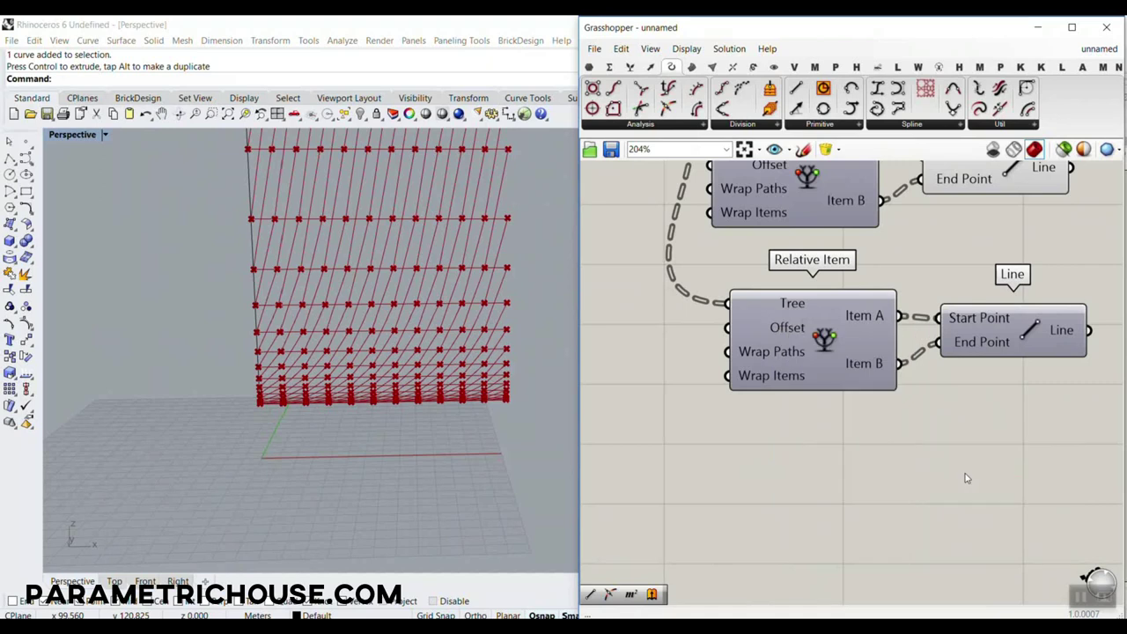
pyautogui.rightClick(783, 328)
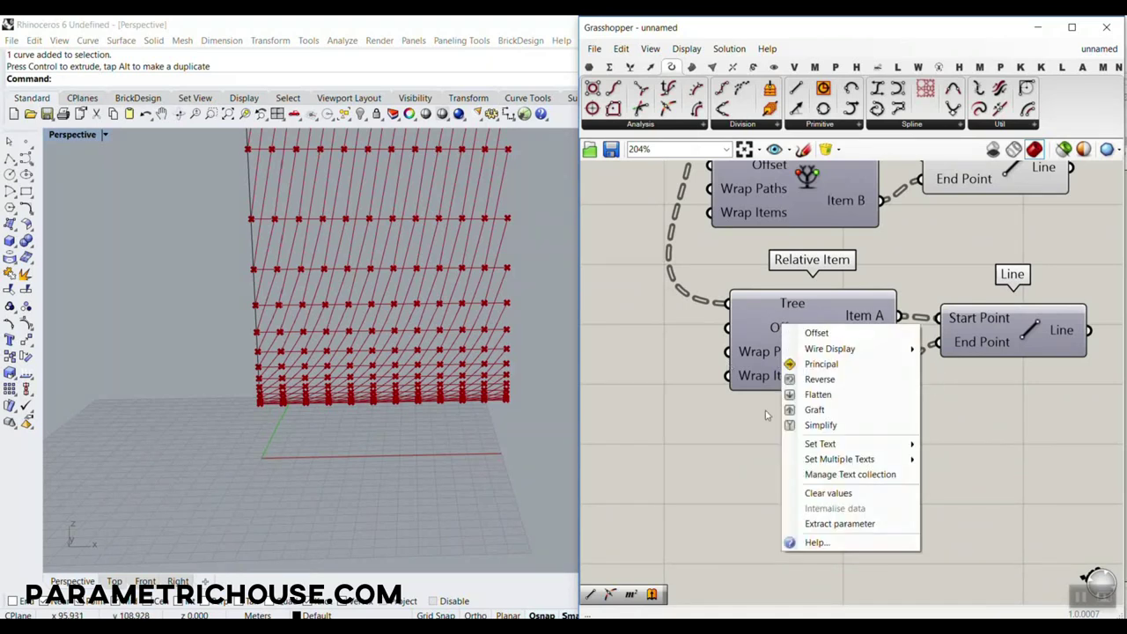
pyautogui.moveTo(898, 444)
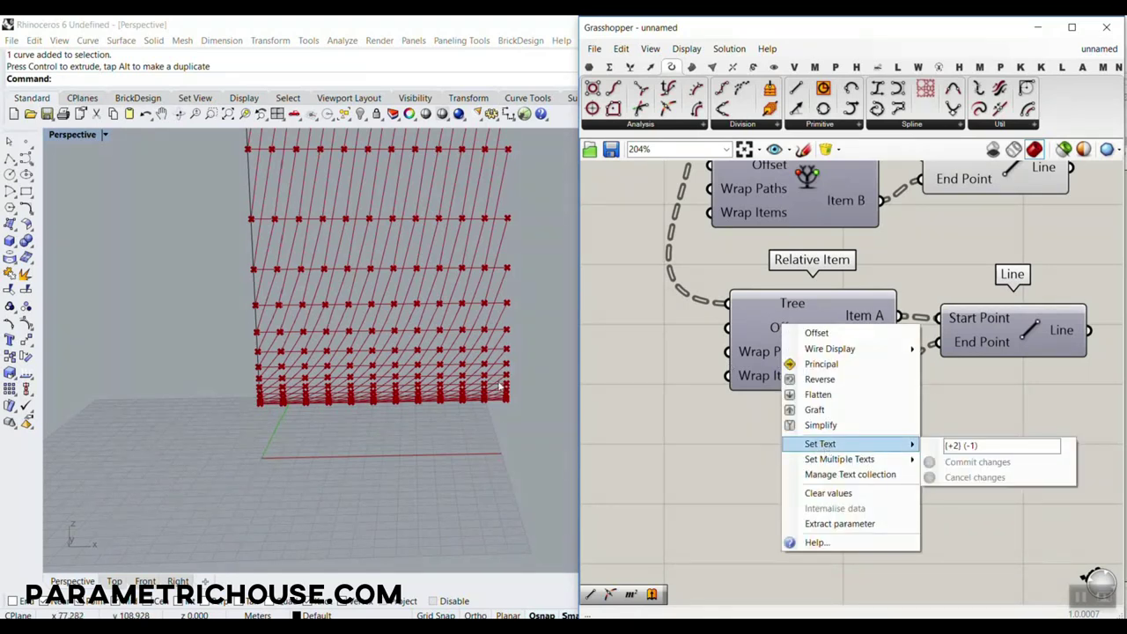
# - Turn on the preview of the second Line component to show both diagonal directions together
pyautogui.rightClick(1019, 326)
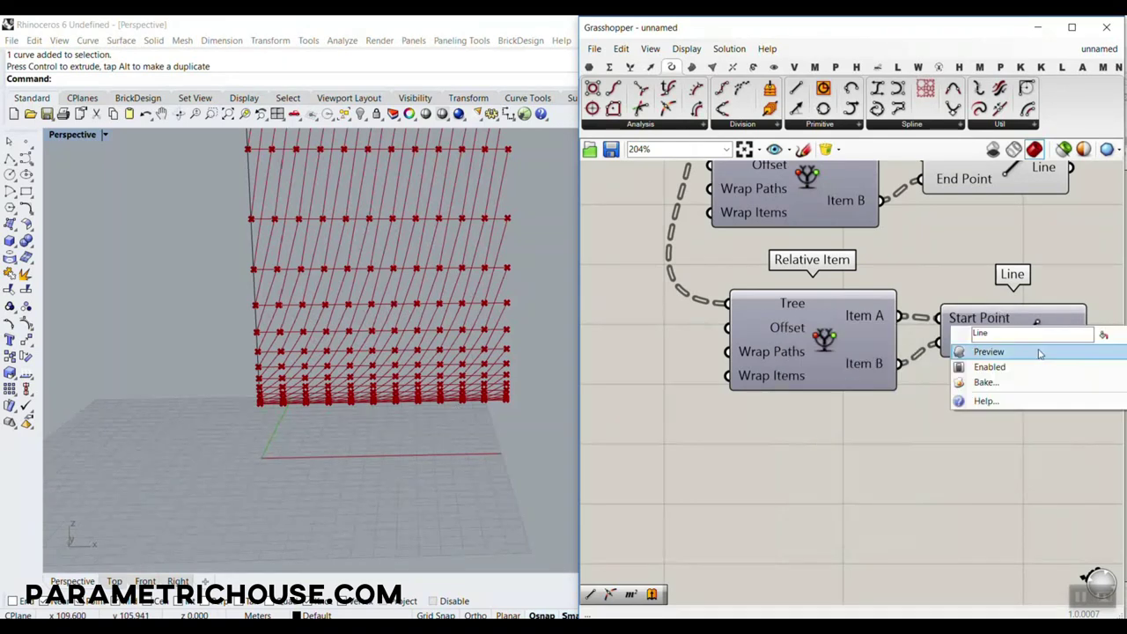
pyautogui.click(1039, 353)
pyautogui.scroll(-4, 465, 329)
pyautogui.scroll(-1, 608, 361)
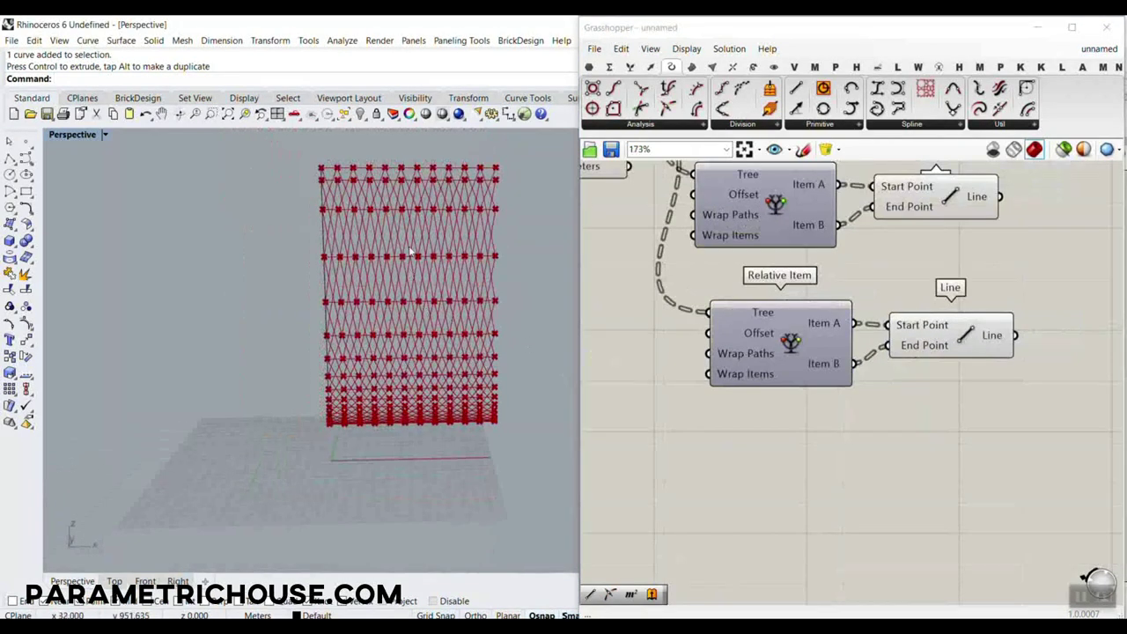
pyautogui.scroll(5, 387, 246)
# - Set the first Relative Item's Offset to {+1} (+1)
pyautogui.rightClick(738, 201)
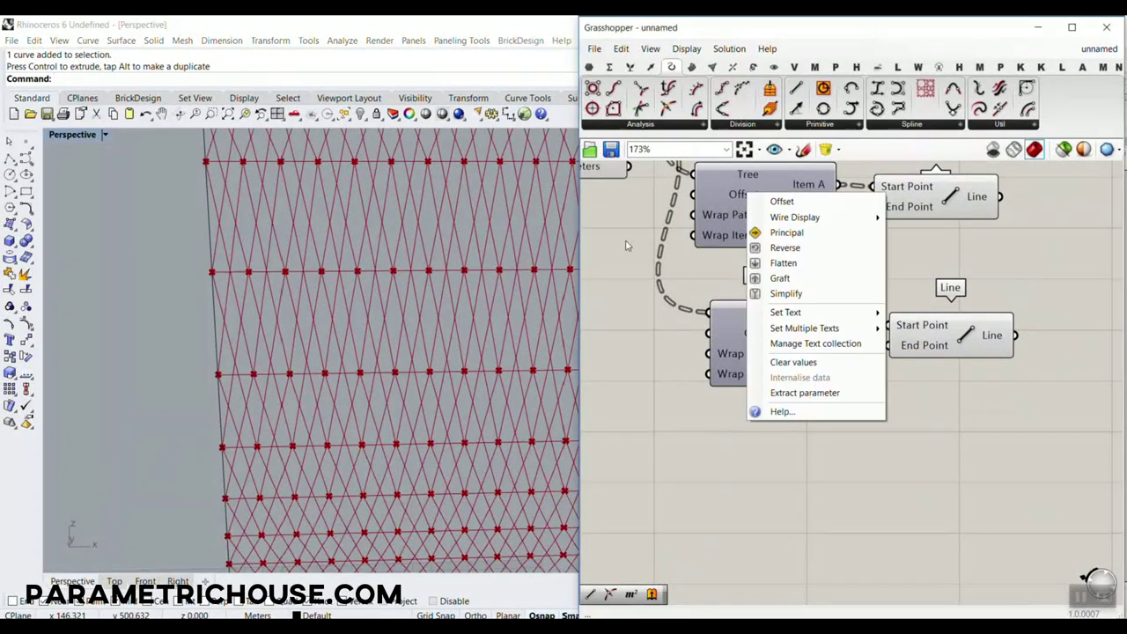
pyautogui.moveTo(859, 312)
pyautogui.write('1} (+1')
pyautogui.click(942, 331)
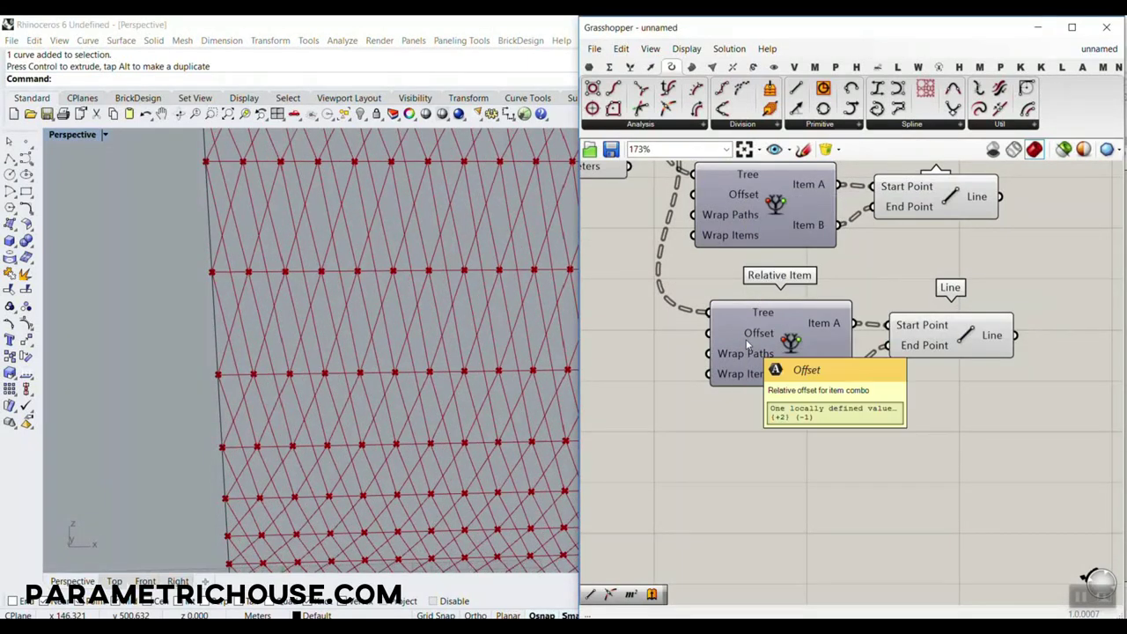
# - Set the second Relative Item's Offset to {+1} (-1)
pyautogui.rightClick(754, 338)
pyautogui.moveTo(810, 456)
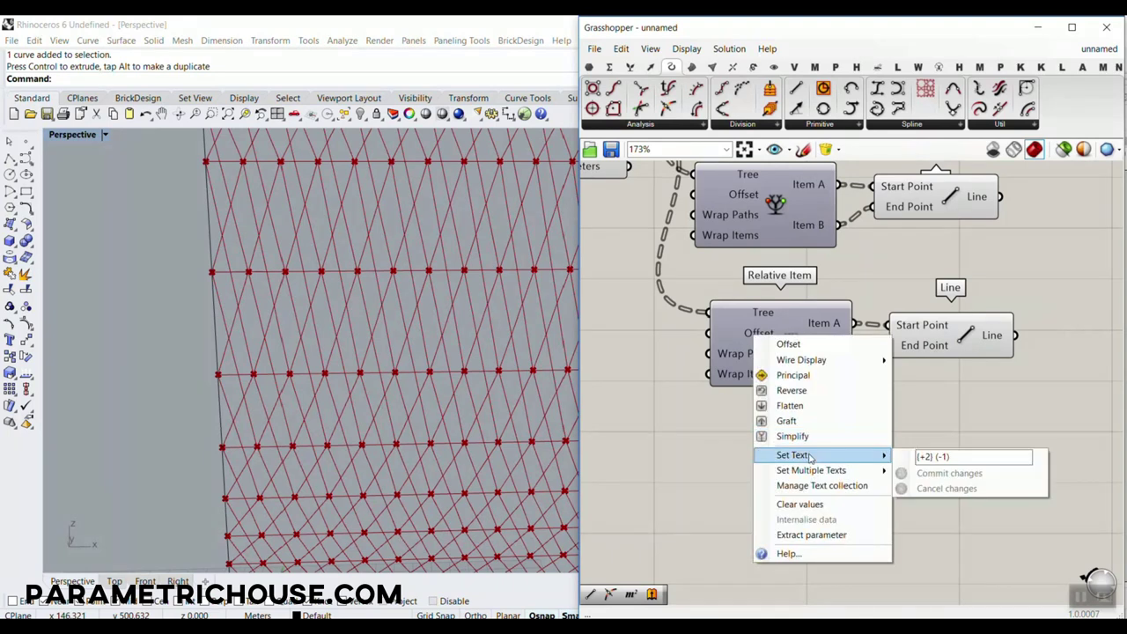
pyautogui.click(926, 456)
pyautogui.write('1')
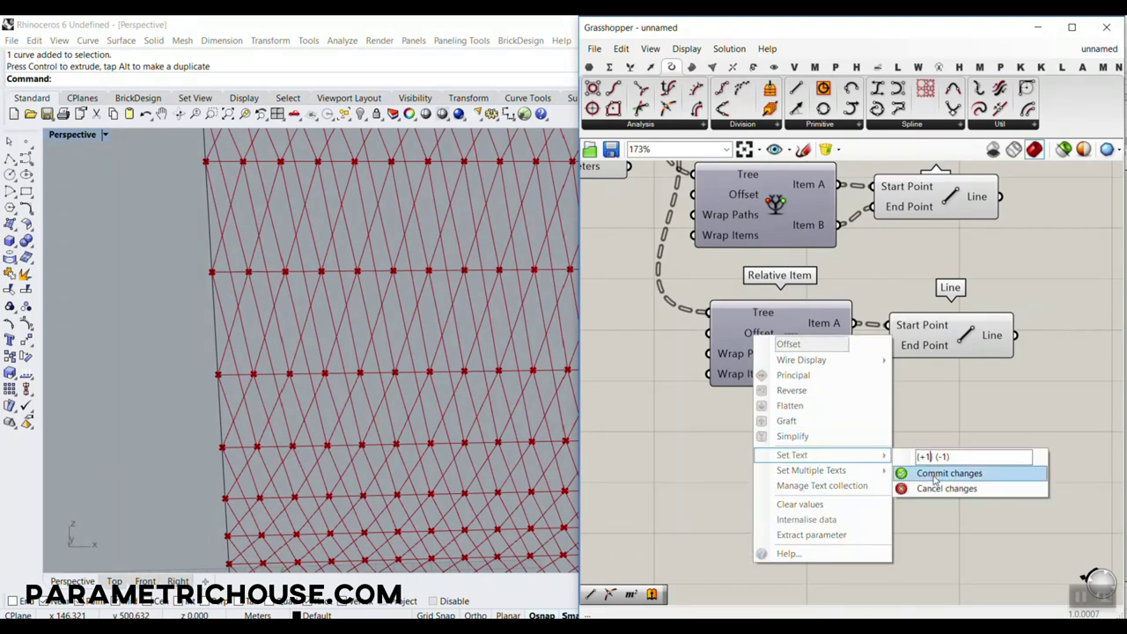
pyautogui.click(935, 477)
pyautogui.scroll(-6, 349, 408)
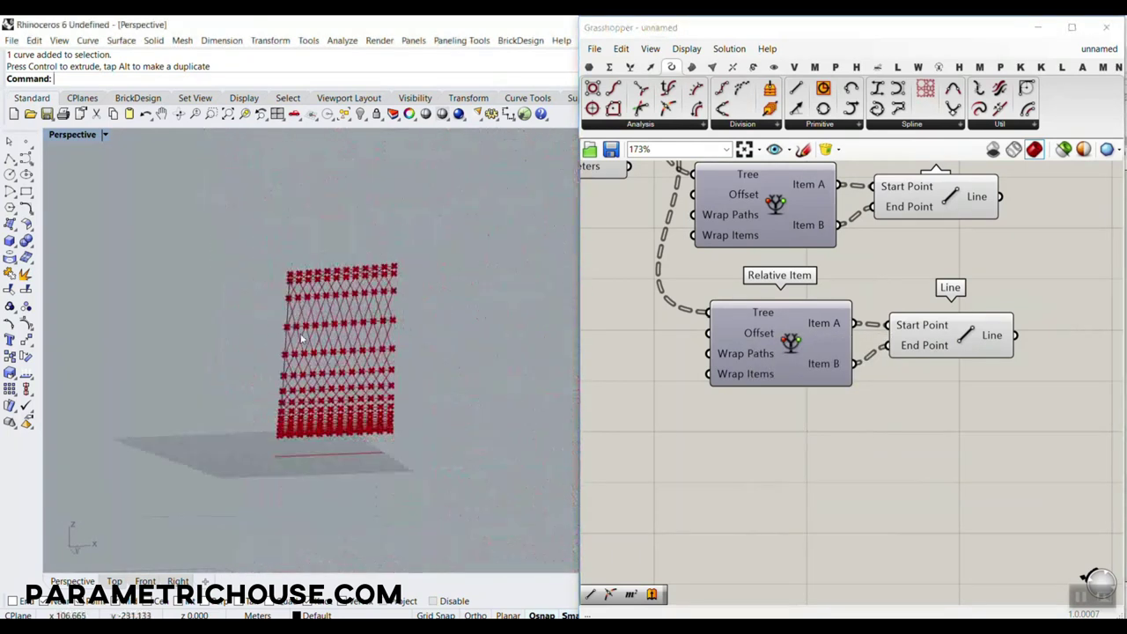
pyautogui.scroll(4, 364, 344)
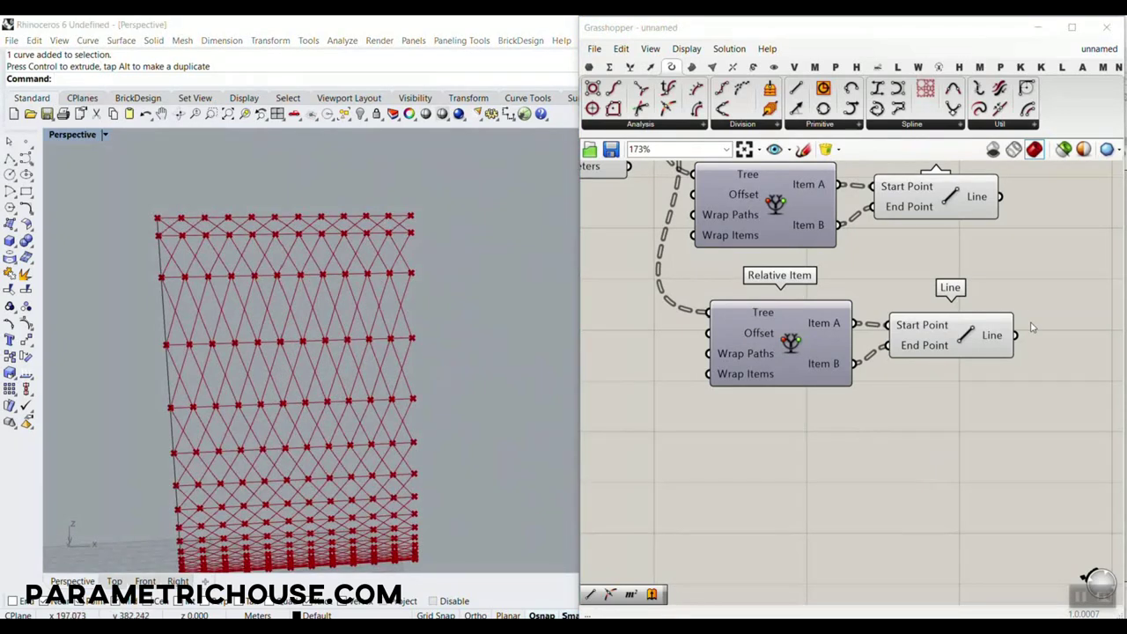
# - Add an Extrude component and connect both Line outputs to its Base input
pyautogui.moveTo(1031, 327); pyautogui.dragTo(753, 377, button='right')
pyautogui.doubleClick(841, 309)
pyautogui.write('extrude')
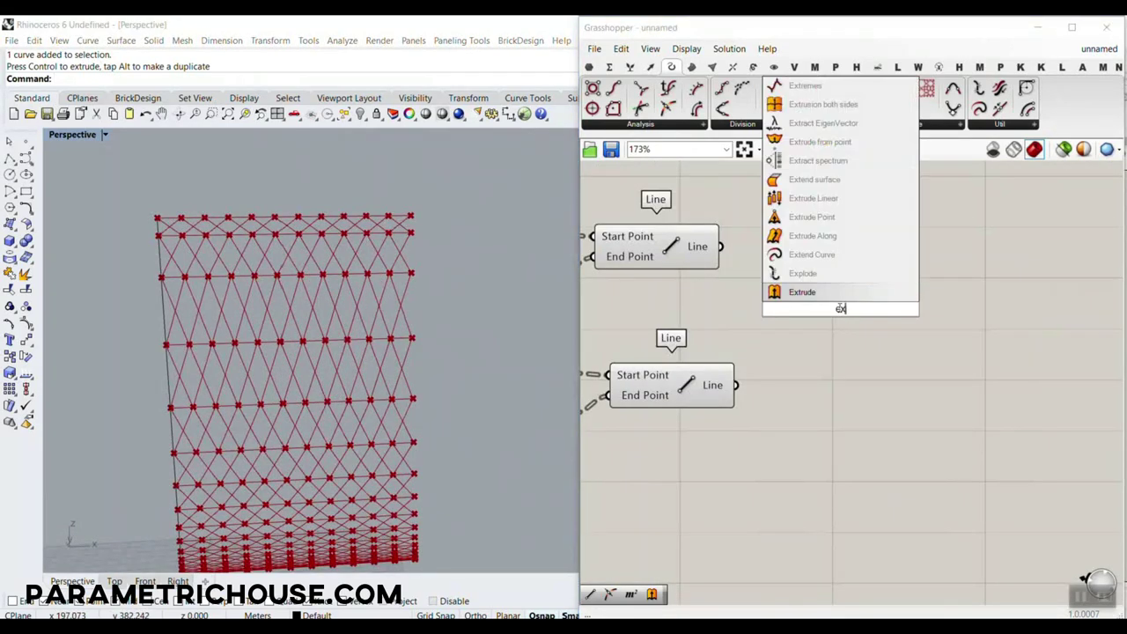
pyautogui.press('Return')
pyautogui.keyDown('shift'); pyautogui.moveTo(768, 302); pyautogui.dragTo(770, 301); pyautogui.keyUp('shift')
pyautogui.moveTo(819, 319); pyautogui.dragTo(911, 395)
pyautogui.moveTo(481, 403); pyautogui.dragTo(414, 465, button='right')
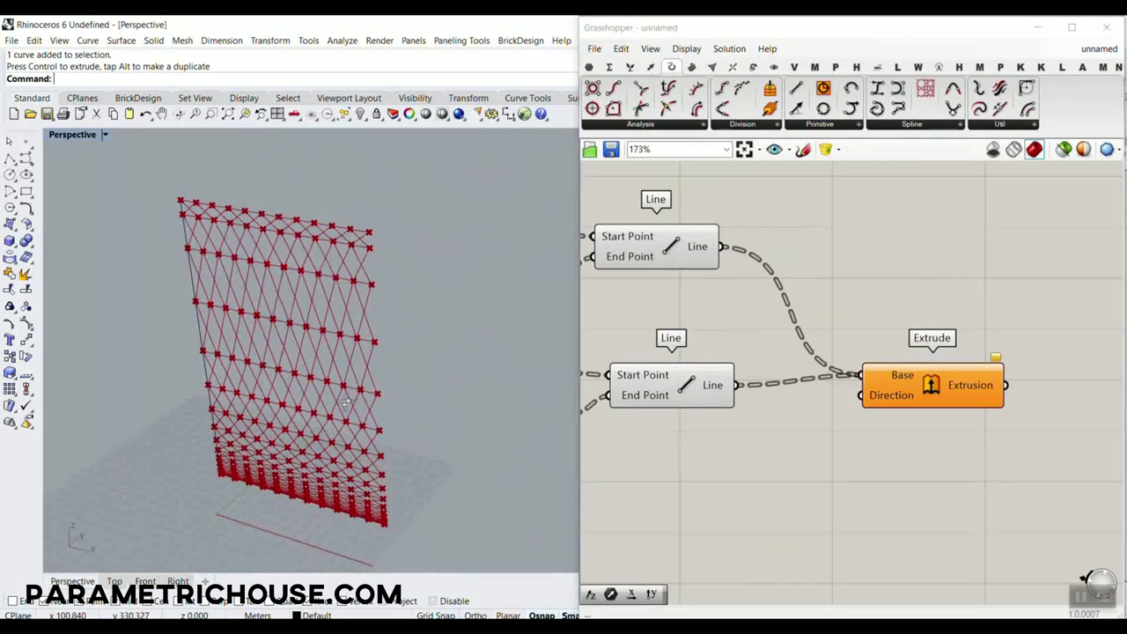
pyautogui.doubleClick(786, 457)
pyautogui.write('y')
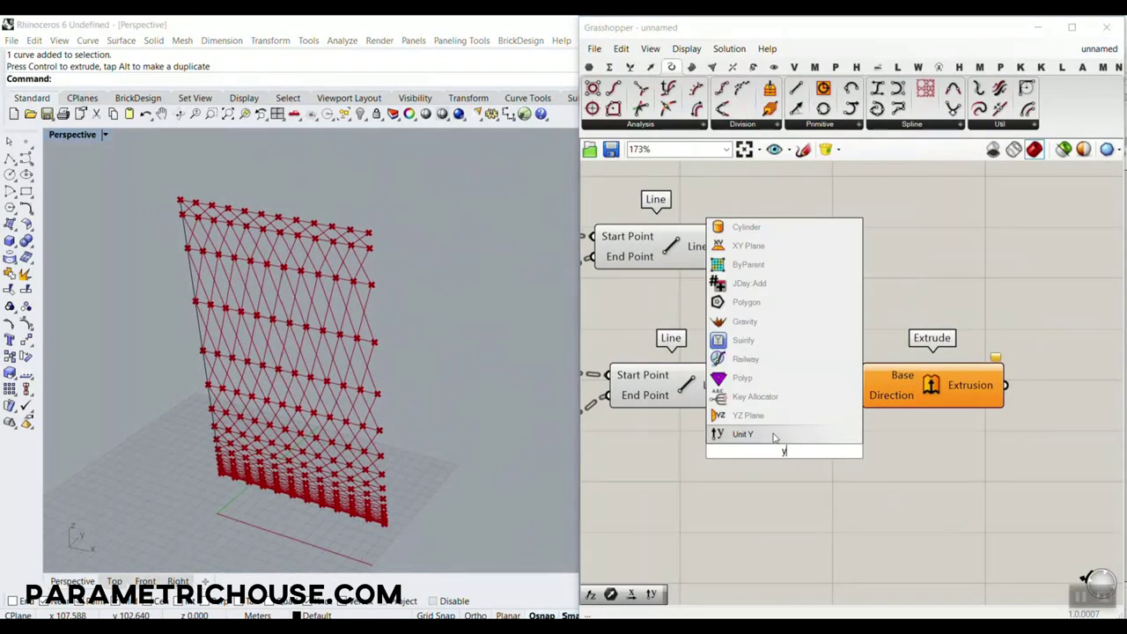
pyautogui.click(767, 422)
pyautogui.click(775, 451)
pyautogui.press('Delete')
# - Add a Unit Y component, connect it to Extrude's Direction, and place it below the Extrude component
pyautogui.doubleClick(773, 457)
pyautogui.write('y')
pyautogui.click(749, 442)
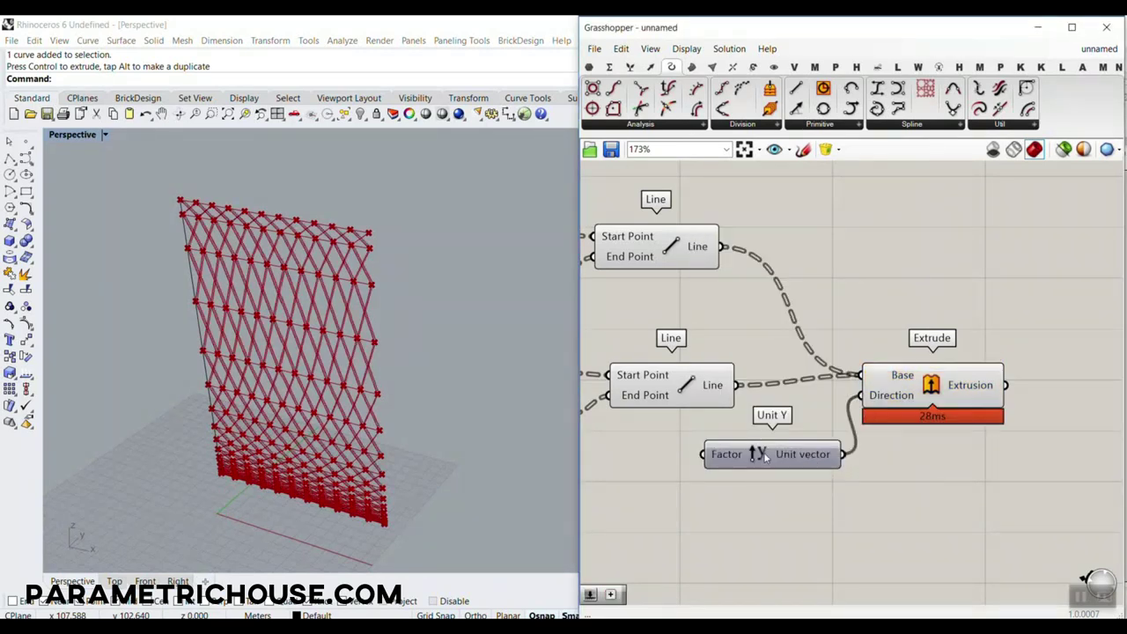
pyautogui.moveTo(783, 455); pyautogui.dragTo(842, 483)
# - Add a number slider with the value 5.6 and connect it to the Unit Y Factor input
pyautogui.doubleClick(670, 490)
pyautogui.write('5.6')
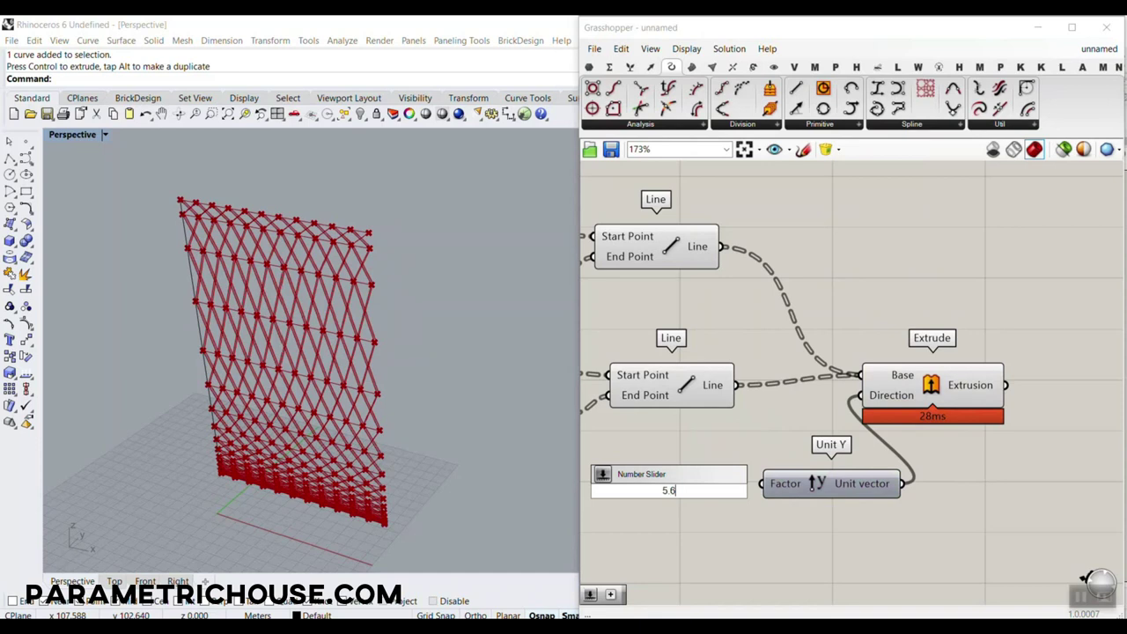
pyautogui.press('Return')
pyautogui.moveTo(747, 496)
pyautogui.mouseDown()
pyautogui.moveTo(699, 493)
pyautogui.moveTo(765, 486)
pyautogui.mouseUp()
# - Bake the extruded lattice into Rhino with the default attributes
pyautogui.rightClick(962, 378)
pyautogui.click(985, 399)
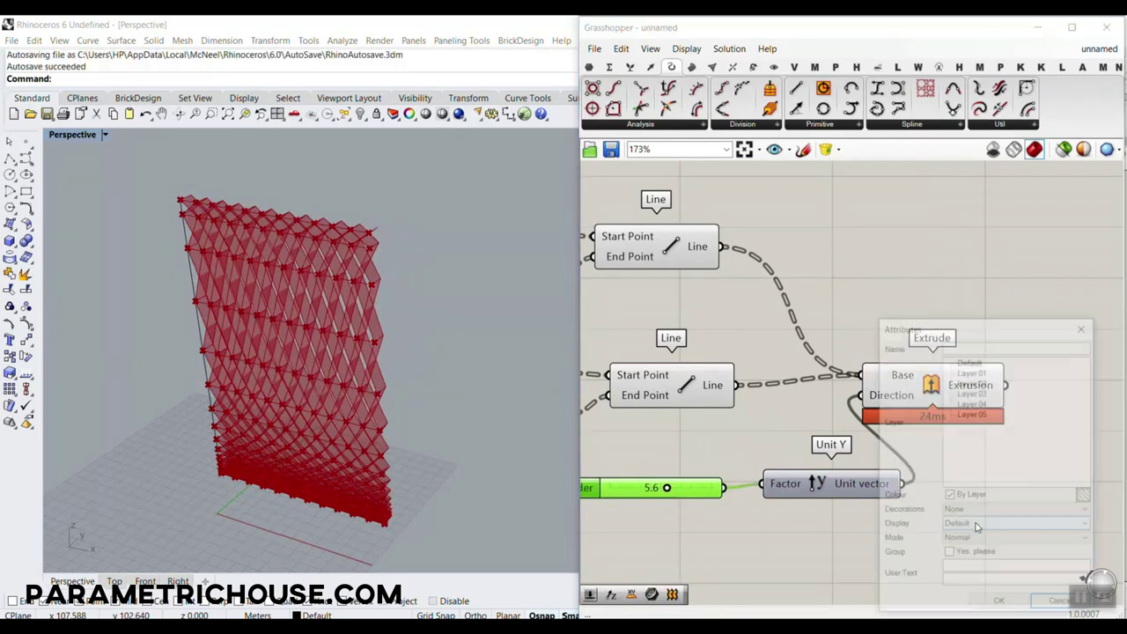
pyautogui.click(998, 601)
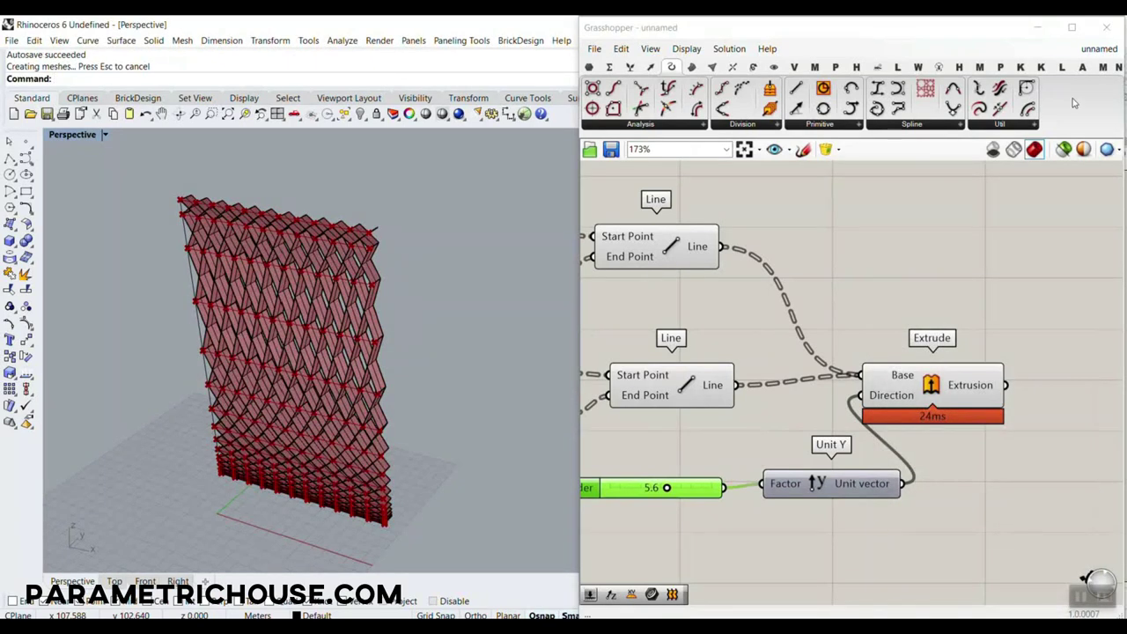
# - Clear the Grasshopper window away and examine the baked lattice facade up close and from several angles in the Perspective view
pyautogui.click(1100, 32)
pyautogui.moveTo(251, 341); pyautogui.dragTo(367, 344, button='right')
pyautogui.scroll(8, 368, 345)
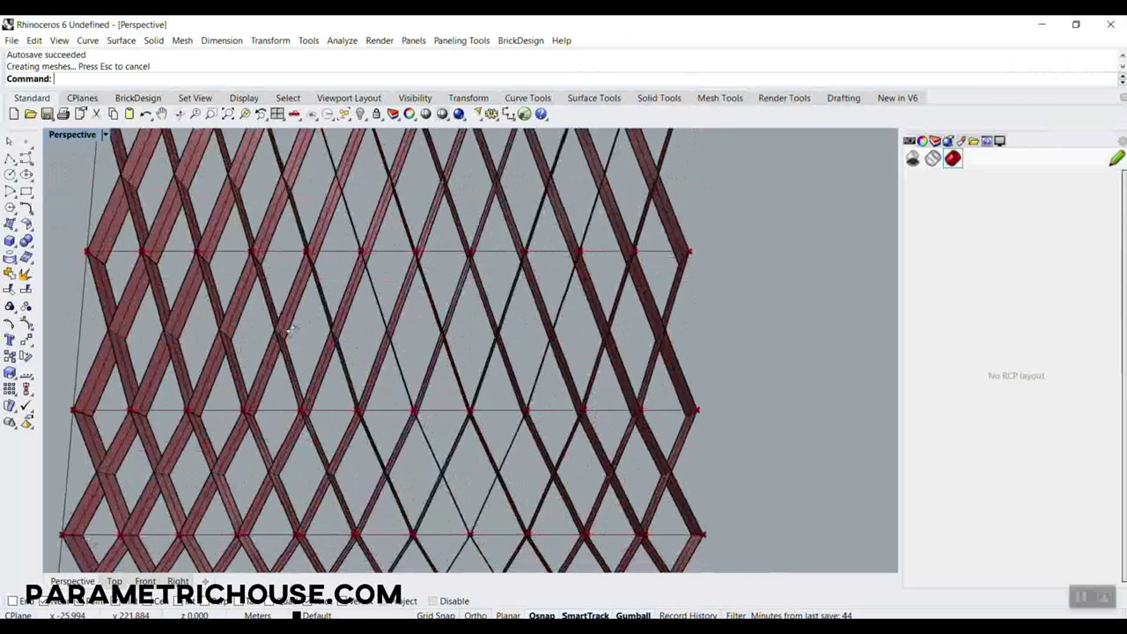
pyautogui.scroll(-6, 244, 322)
pyautogui.moveTo(245, 322); pyautogui.dragTo(485, 431, button='right')
pyautogui.scroll(-5, 331, 471)
pyautogui.scroll(-4, 485, 431)
pyautogui.scroll(-2, 485, 431)
pyautogui.scroll(7, 471, 290)
pyautogui.moveTo(471, 290); pyautogui.dragTo(520, 256, button='right')
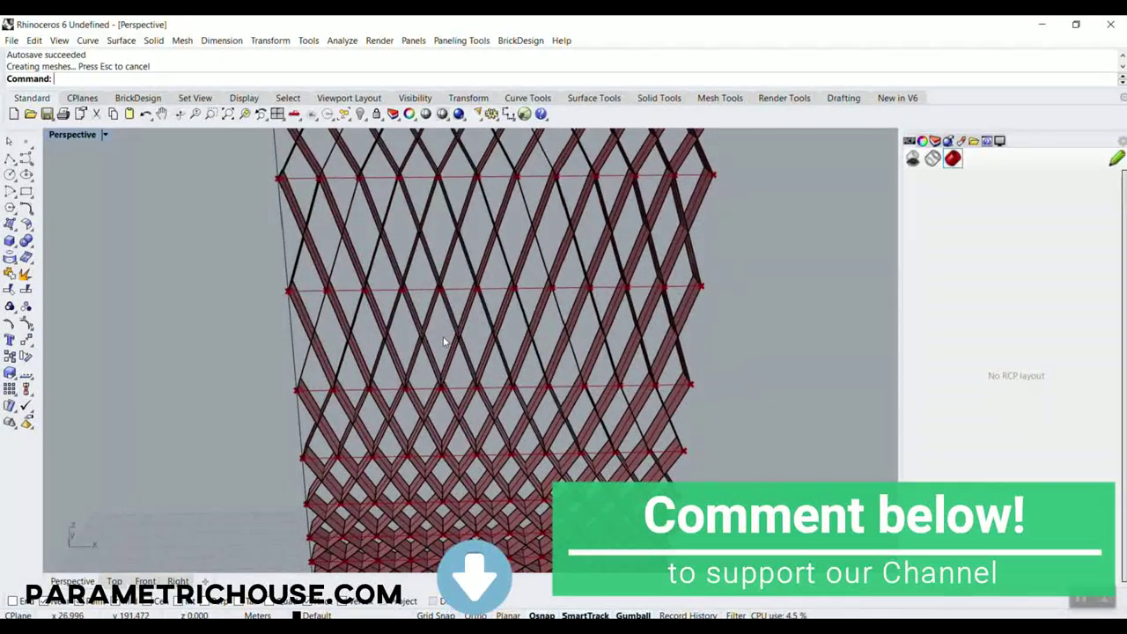
pyautogui.scroll(-5, 436, 345)
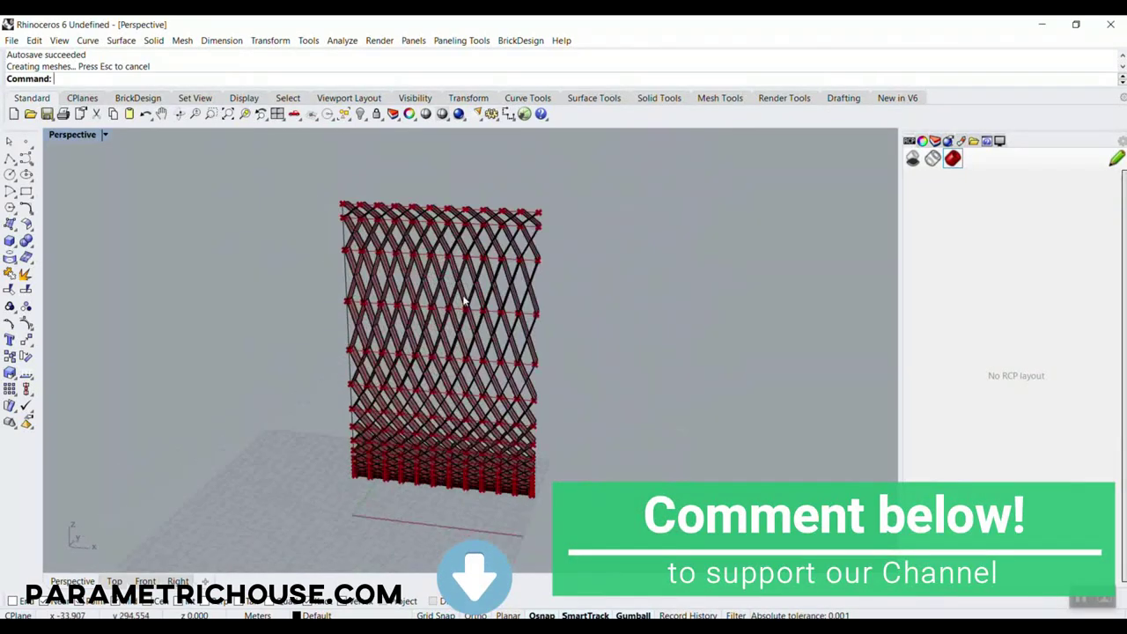
pyautogui.scroll(8, 480, 310)
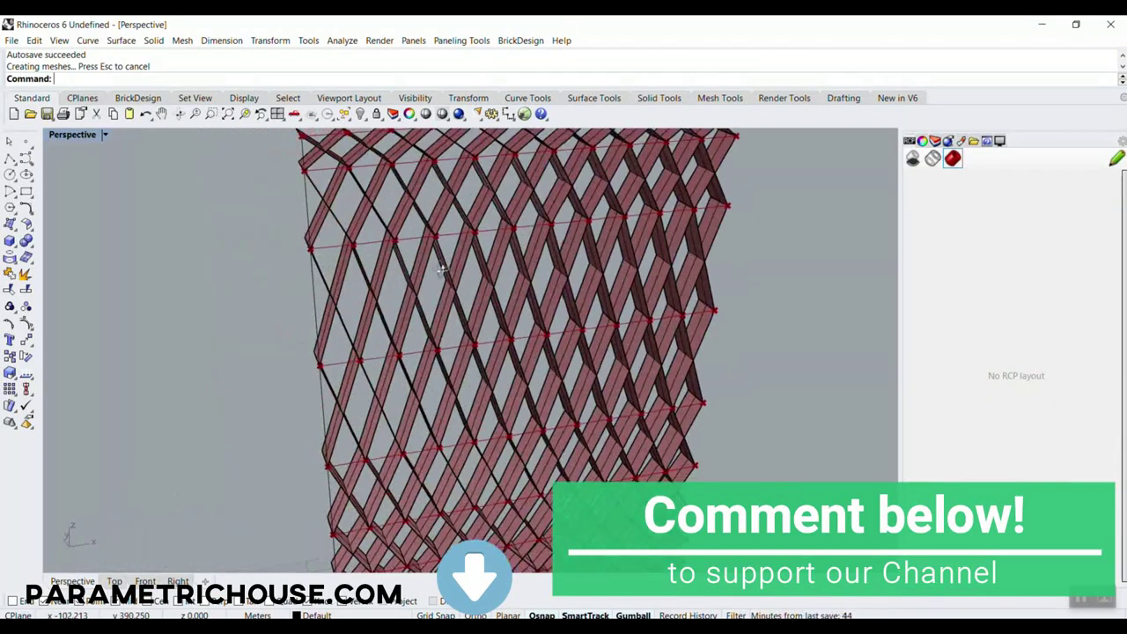
pyautogui.scroll(-5, 446, 275)
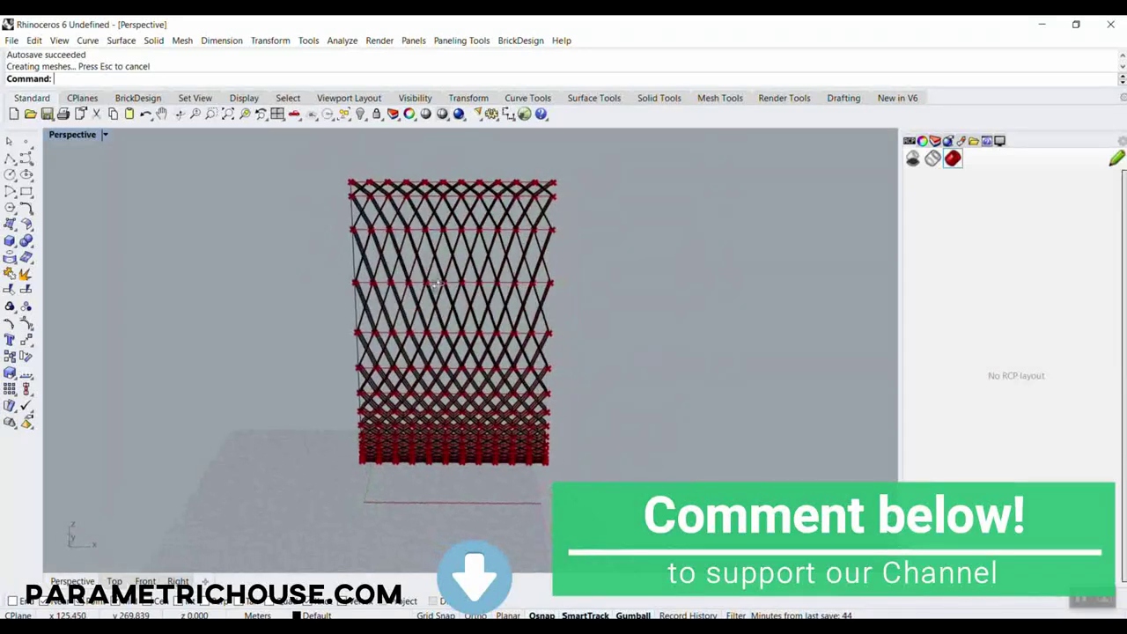